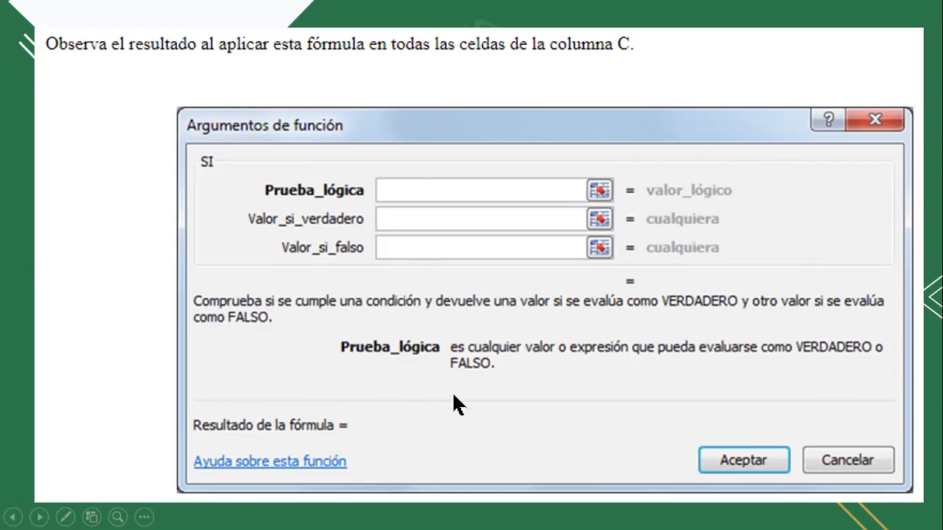
- Play the embedded "Ingles Corporativo-Función SI" lesson video on the course page
{"action": "left_click", "coordinate": [587, 297]}
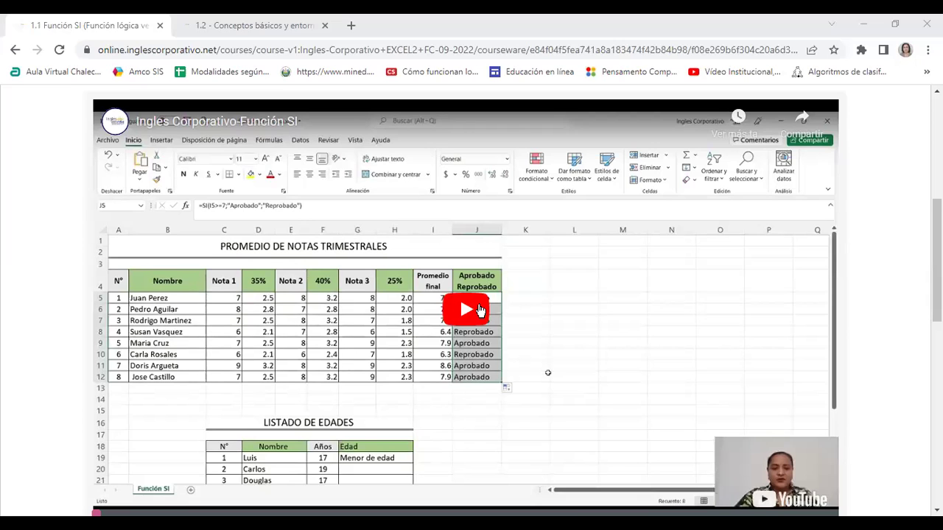
{"action": "left_click", "coordinate": [478, 308]}
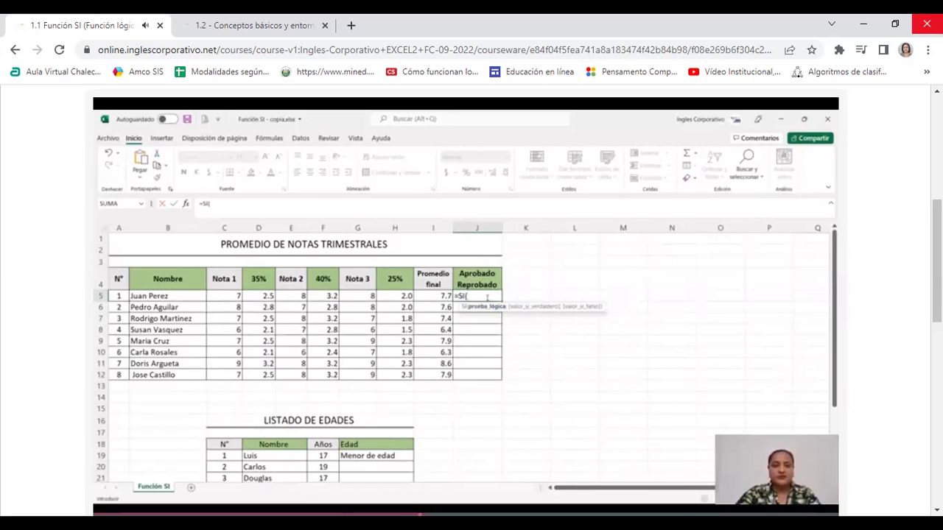
{"action": "left_click", "coordinate": [440, 296]}
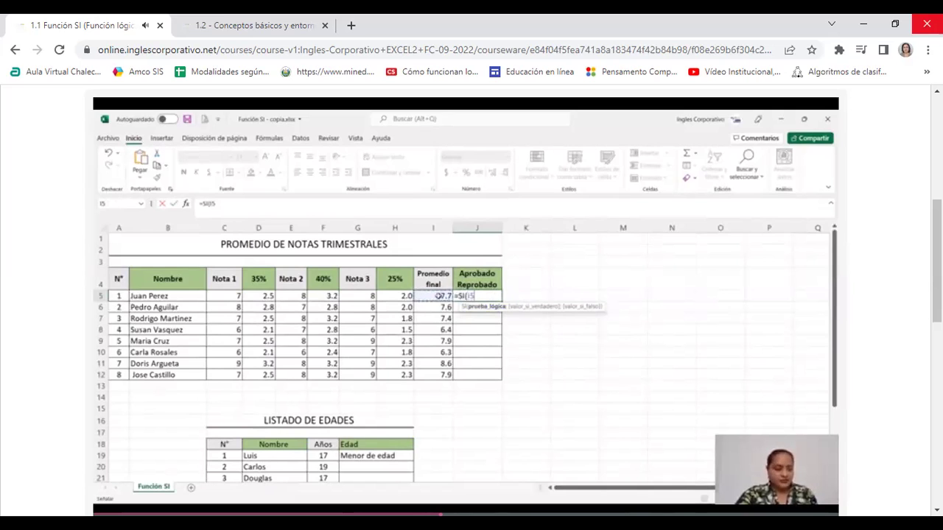
{"action": "type", "text": ">"}
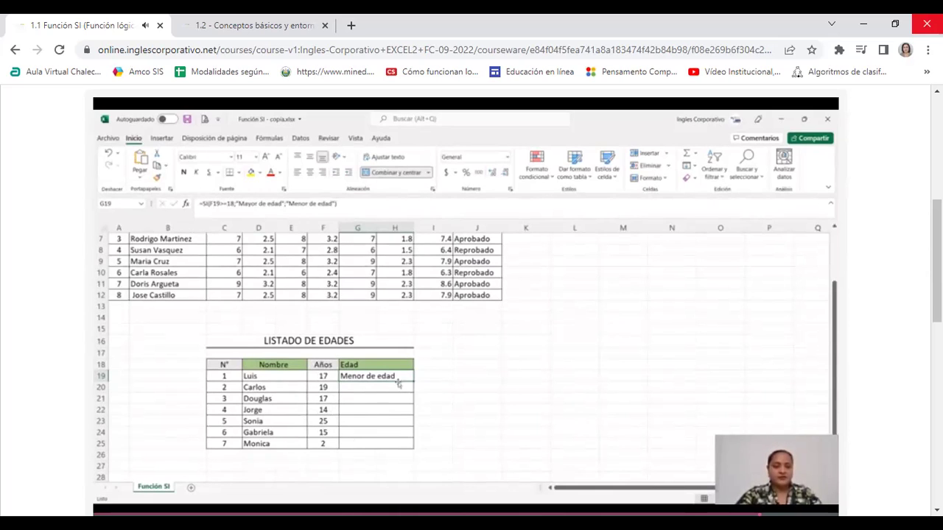
{"action": "left_click_drag", "start_coordinate": [413, 380], "coordinate": [420, 444]}
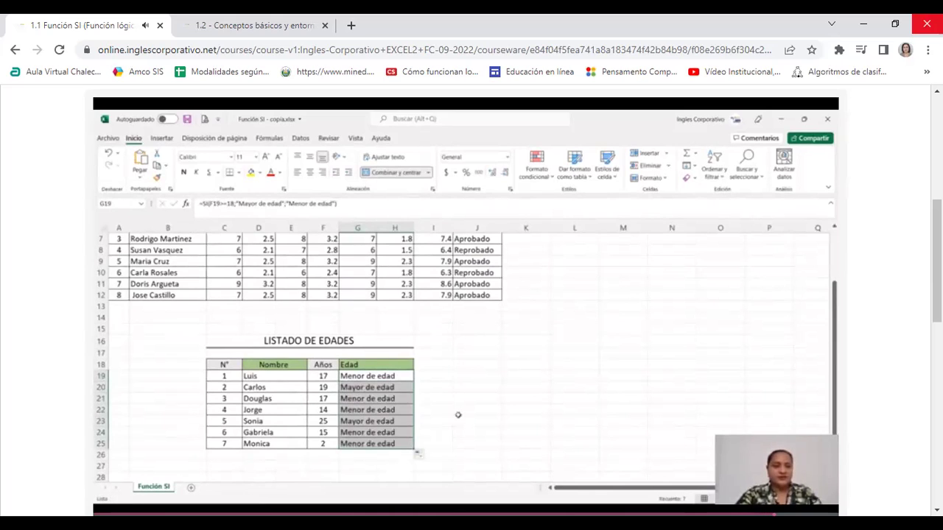
{"action": "left_click", "coordinate": [329, 377]}
{"action": "left_click", "coordinate": [442, 376]}
{"action": "left_click", "coordinate": [325, 377]}
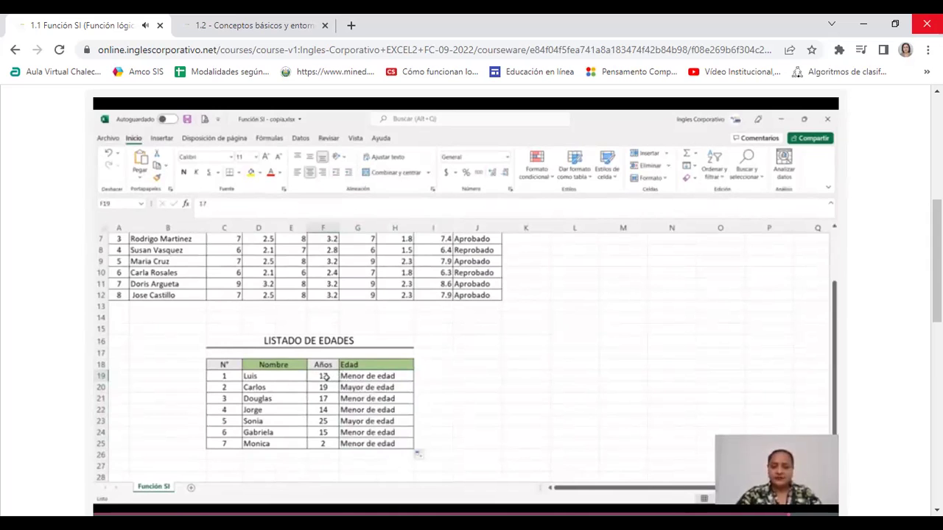
{"action": "key", "text": "Delete"}
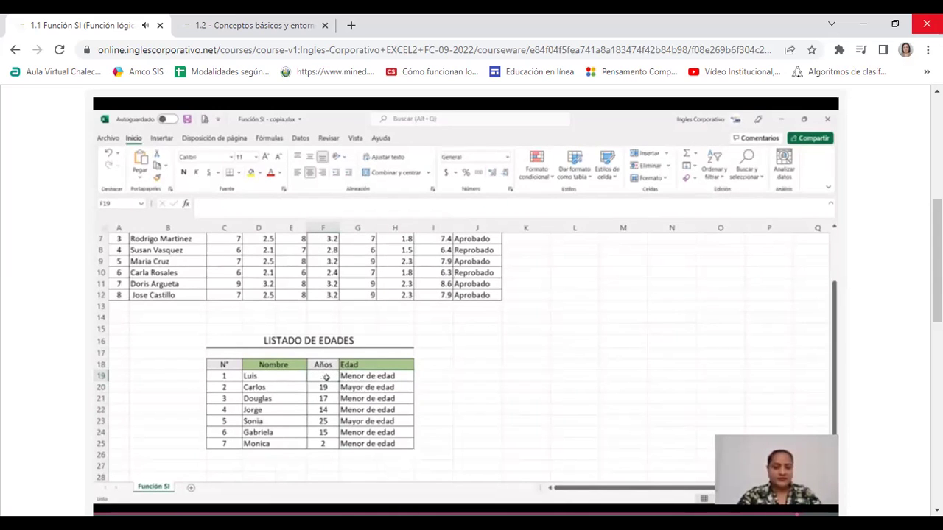
{"action": "type", "text": "20"}
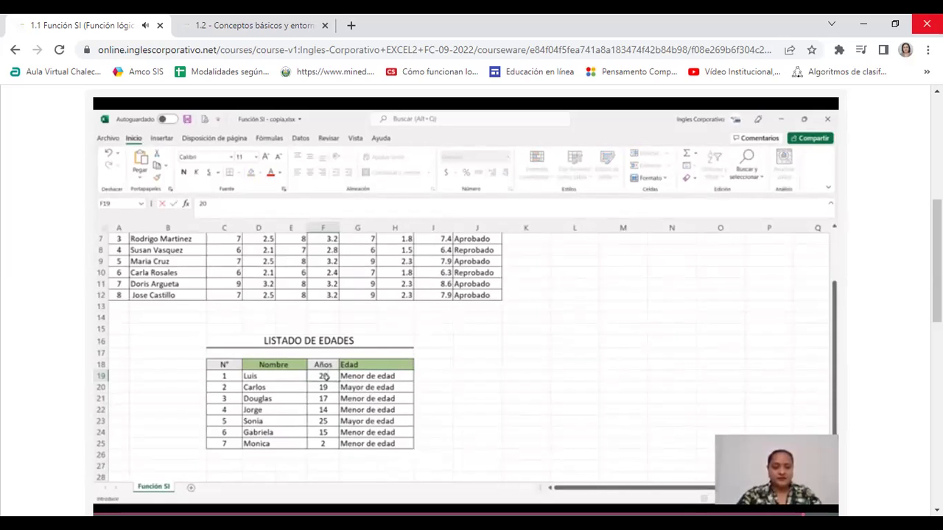
{"action": "key", "text": "Return"}
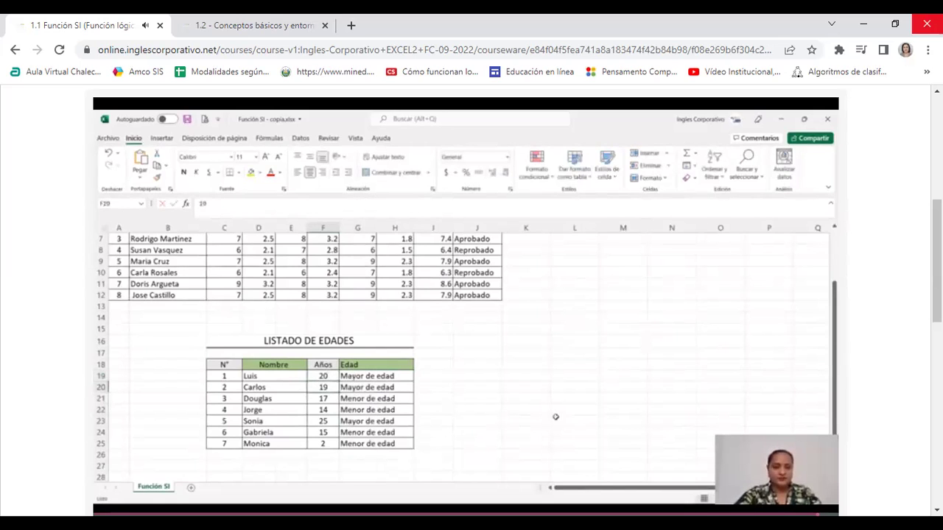
{"action": "left_click", "coordinate": [549, 376]}
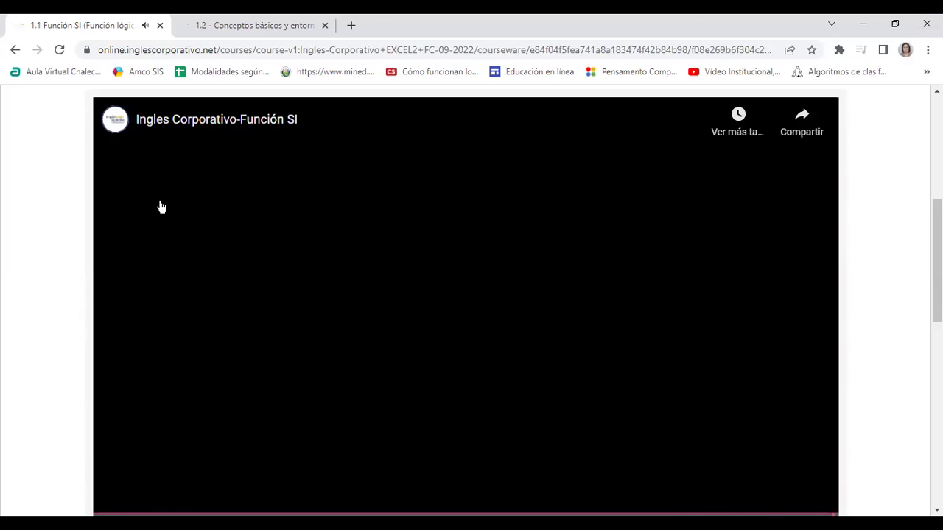
{"action": "scroll", "coordinate": [494, 387], "scroll_direction": "down", "scroll_amount": 2}
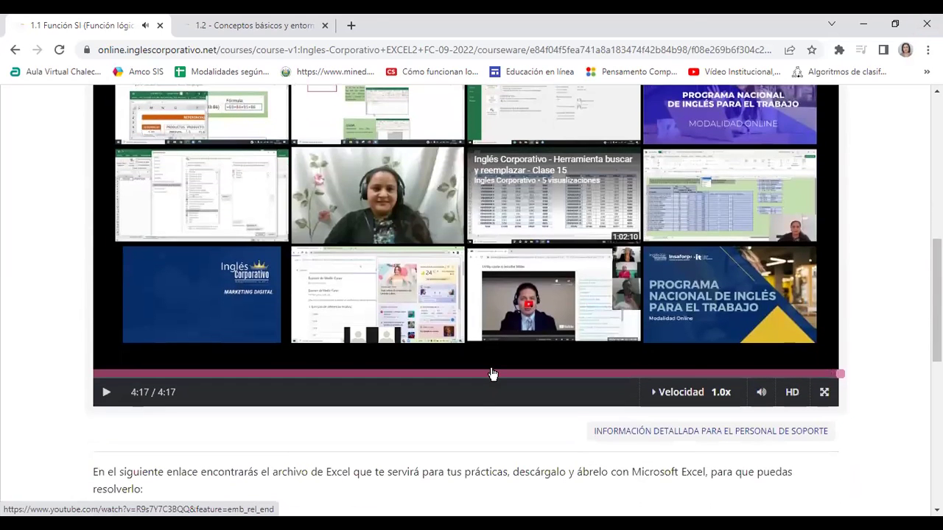
{"action": "scroll", "coordinate": [477, 398], "scroll_direction": "down", "scroll_amount": 2}
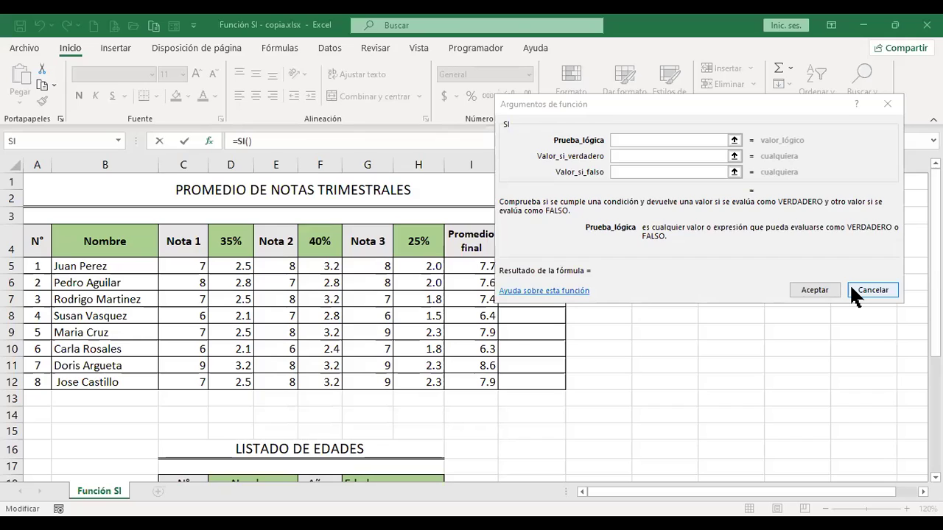
- Cancel the SI function arguments dialog and examine the logical test in cell J5's formula without changing it
{"action": "left_click", "coordinate": [861, 290]}
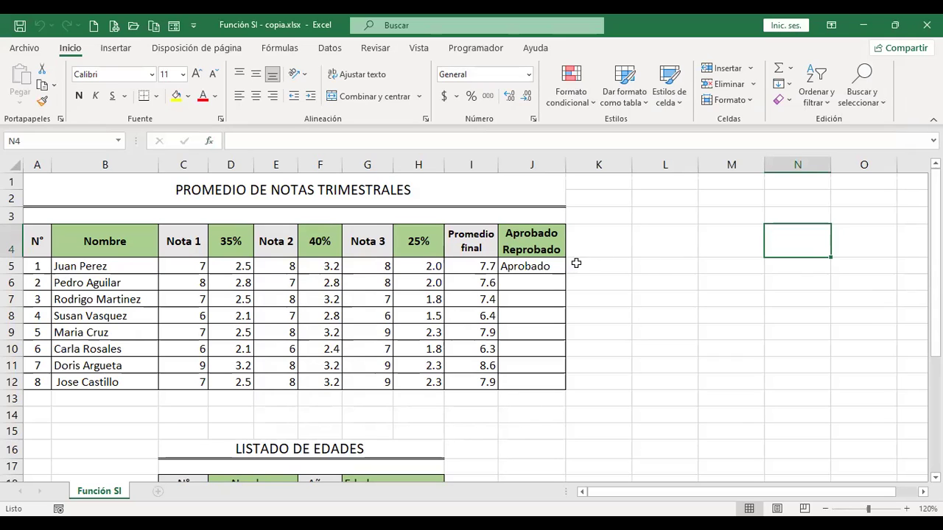
{"action": "left_click", "coordinate": [548, 267]}
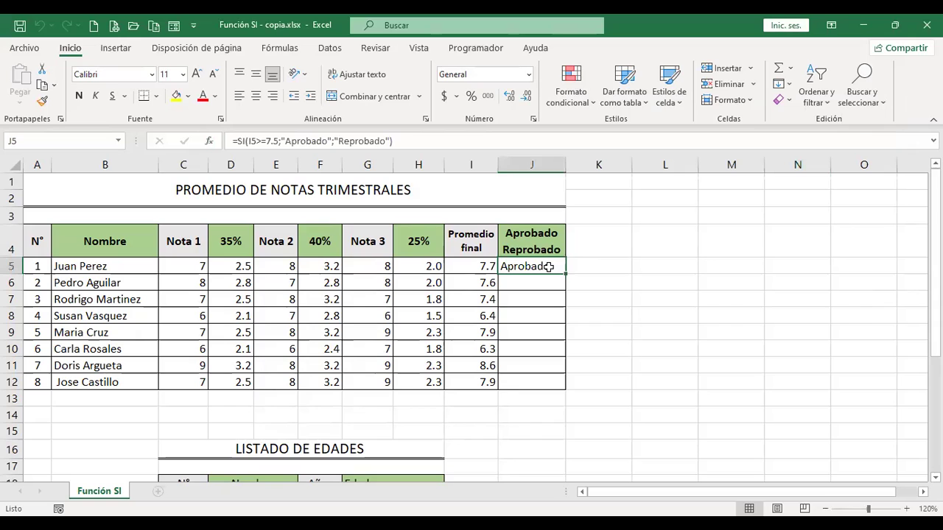
{"action": "key", "text": "F2"}
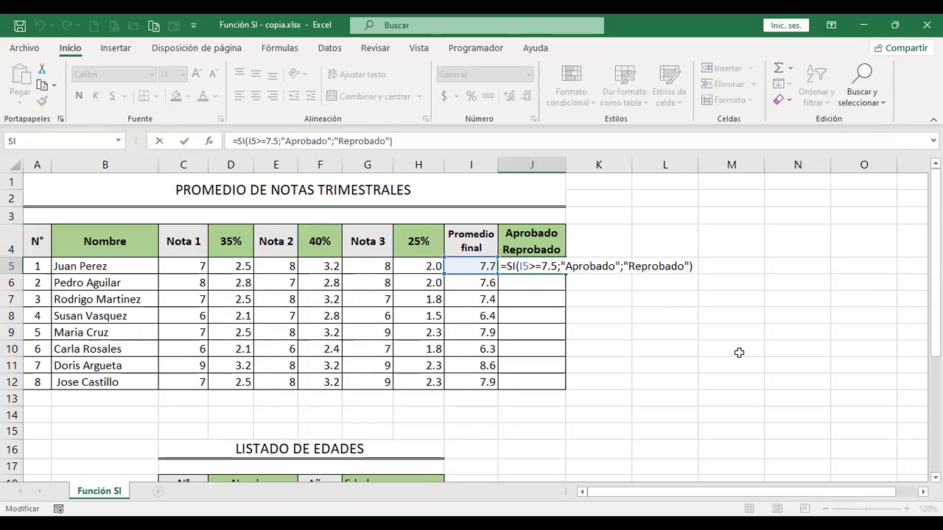
{"action": "left_click", "coordinate": [522, 267]}
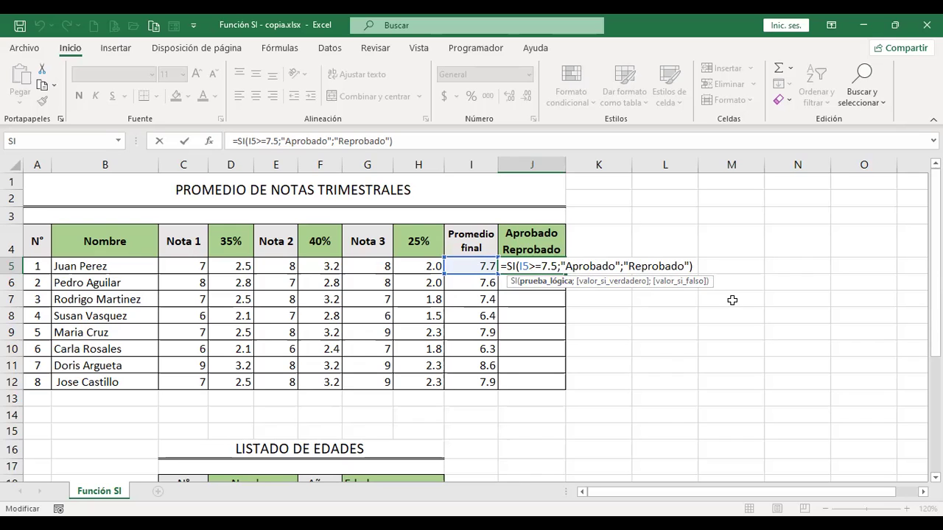
{"action": "key", "text": "Return"}
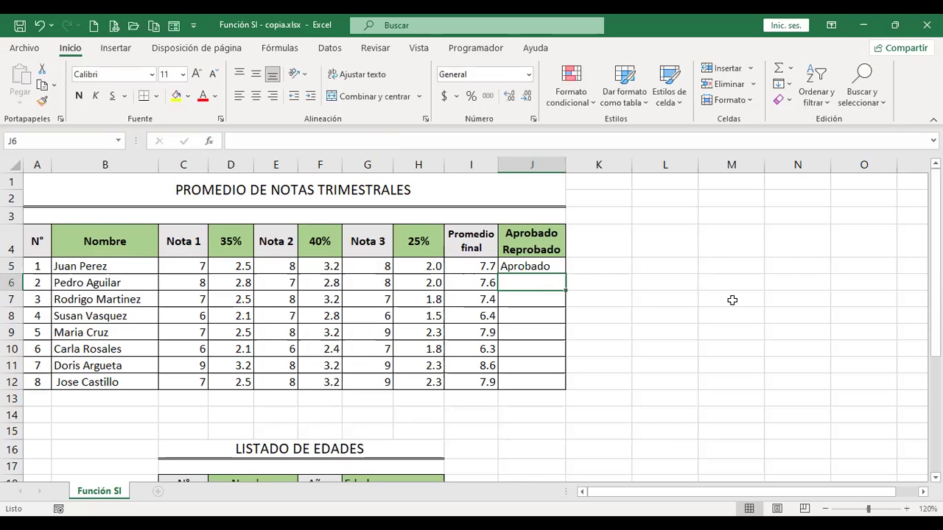
- Enter the formula +SI(I6>=7.5;"Aprobado";"Reprobado") in cell J6 to grade the second student's final average
{"action": "type", "text": "+"}
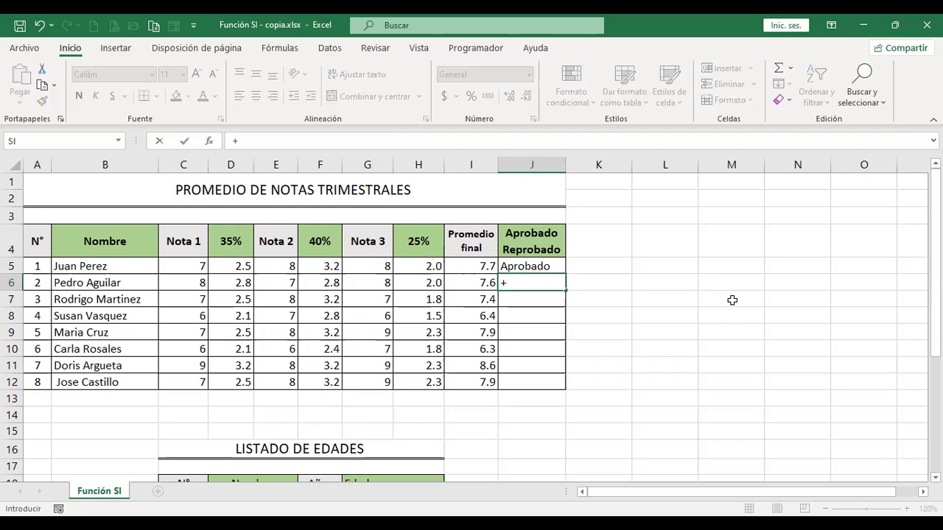
{"action": "type", "text": "si"}
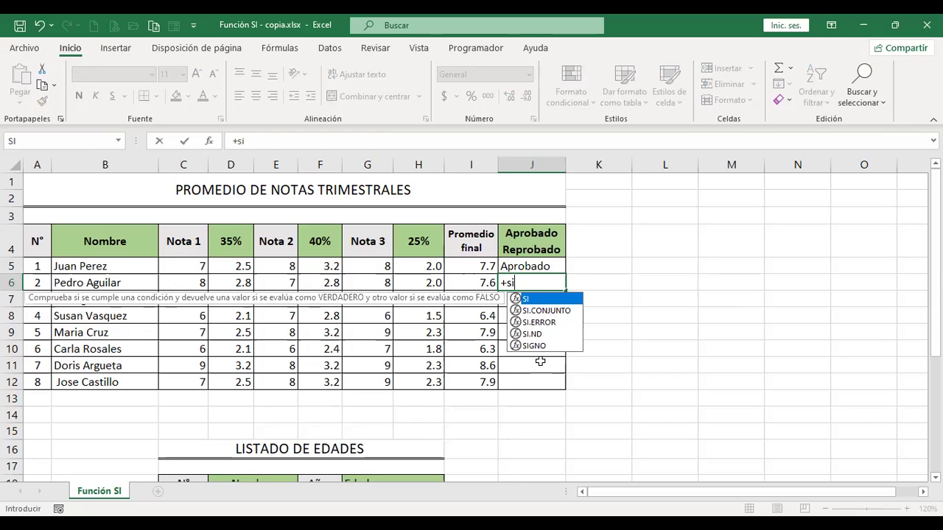
{"action": "double_click", "coordinate": [543, 299]}
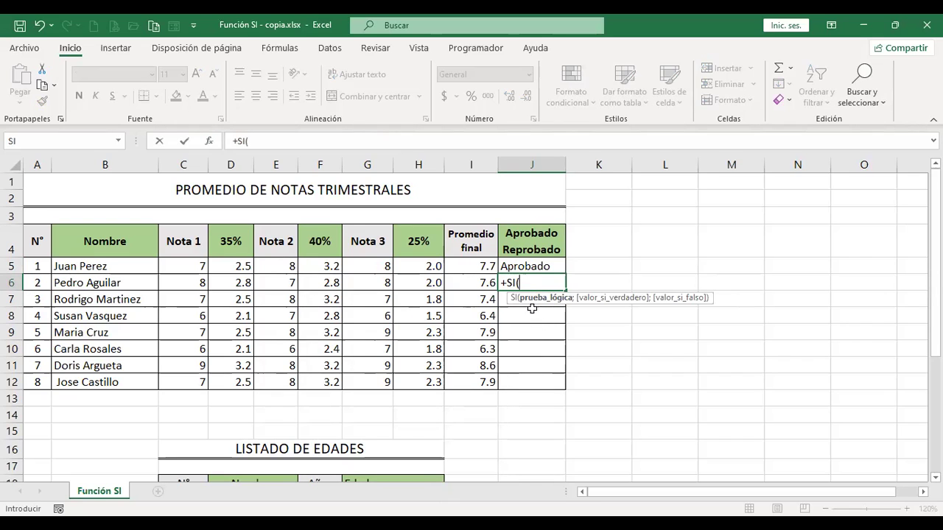
{"action": "left_click", "coordinate": [474, 284]}
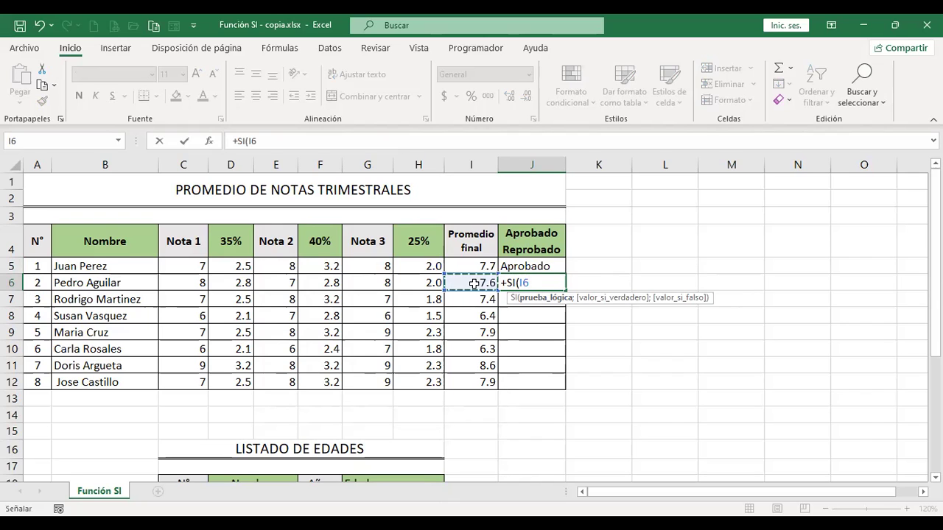
{"action": "type", "text": ">"}
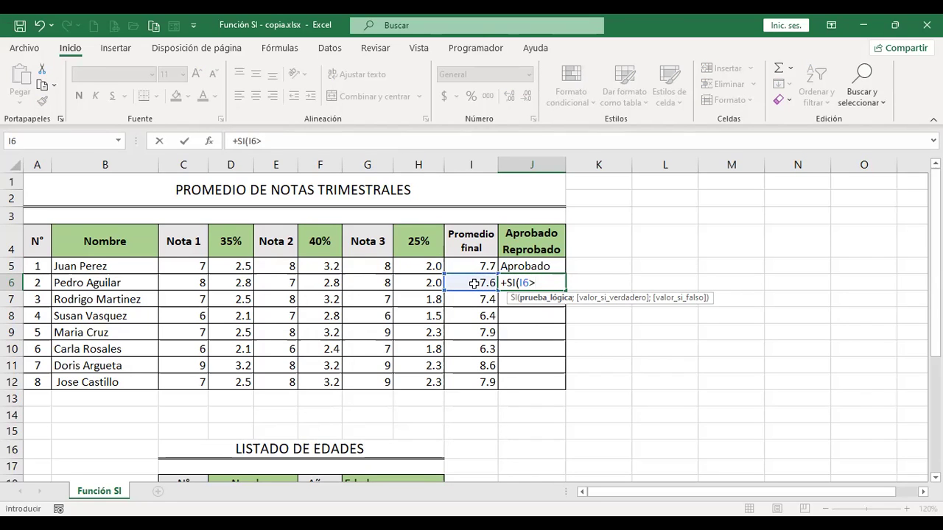
{"action": "type", "text": "=7.5"}
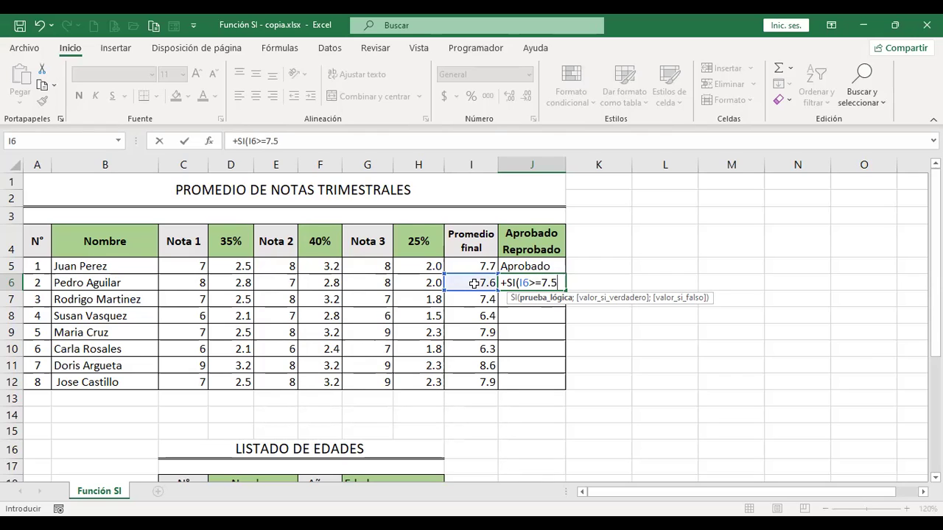
{"action": "type", "text": ";"}
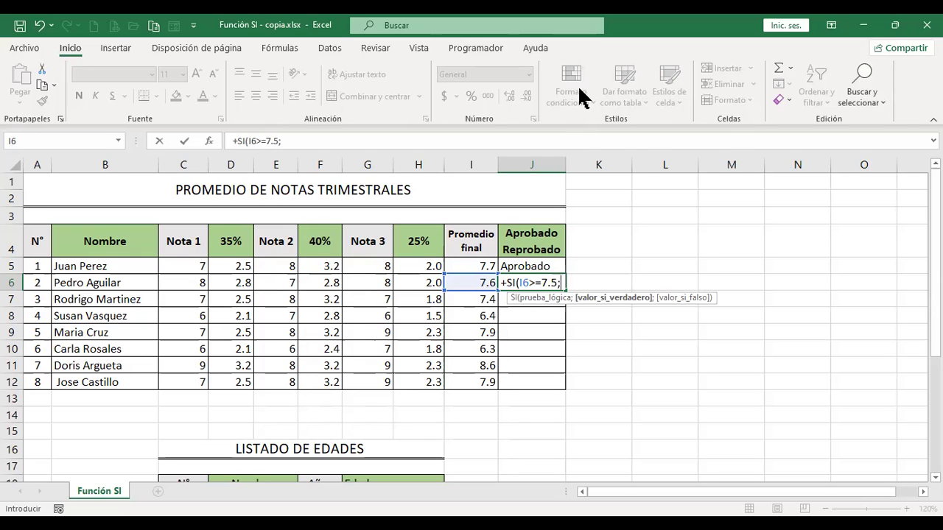
{"action": "type", "text": "\"Apro"}
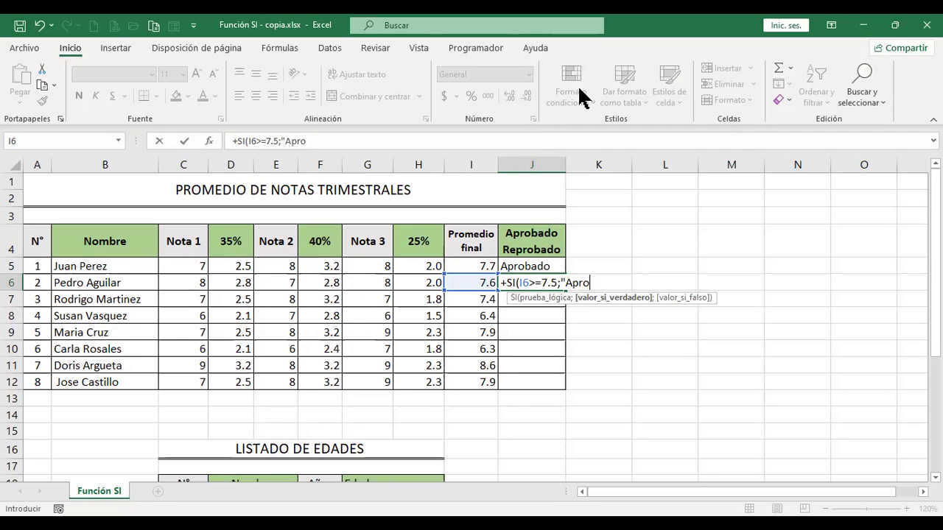
{"action": "type", "text": "bado\";"}
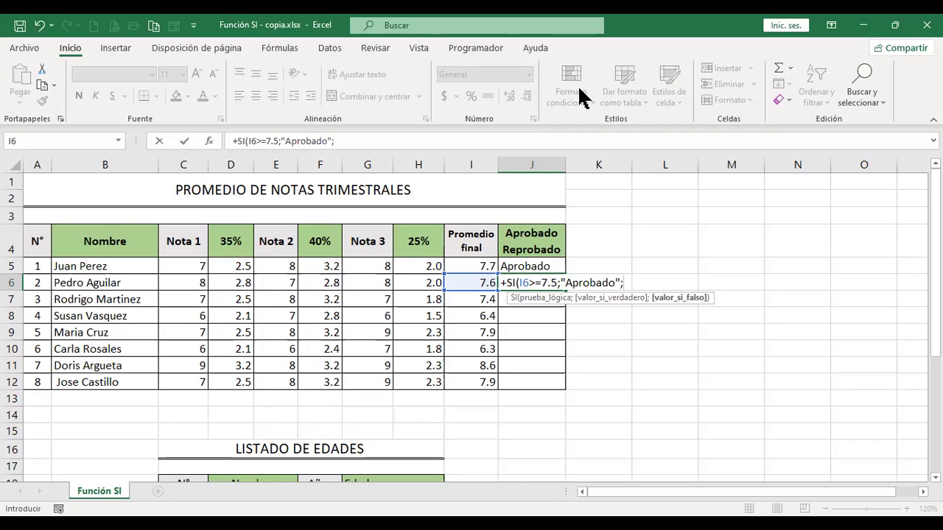
{"action": "type", "text": "\"Re"}
{"action": "type", "text": "probado"}
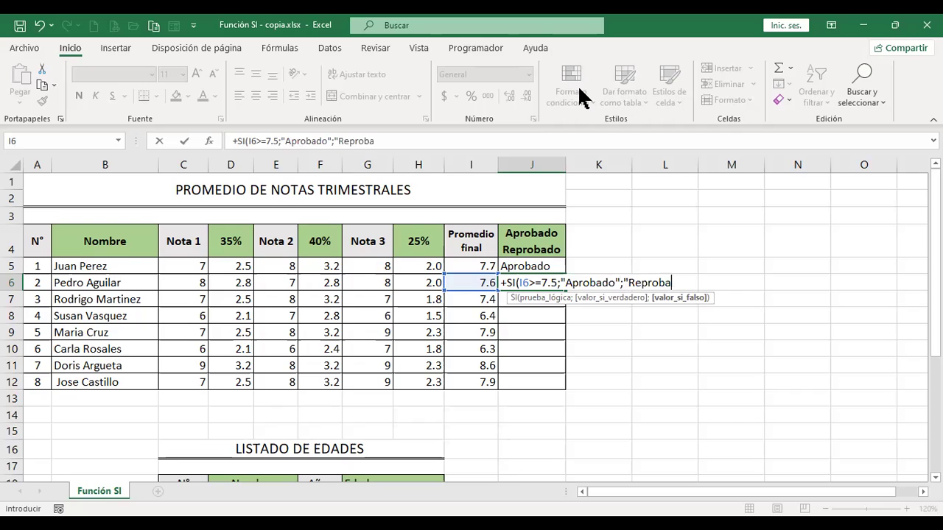
{"action": "type", "text": "\")"}
{"action": "key", "text": "Return"}
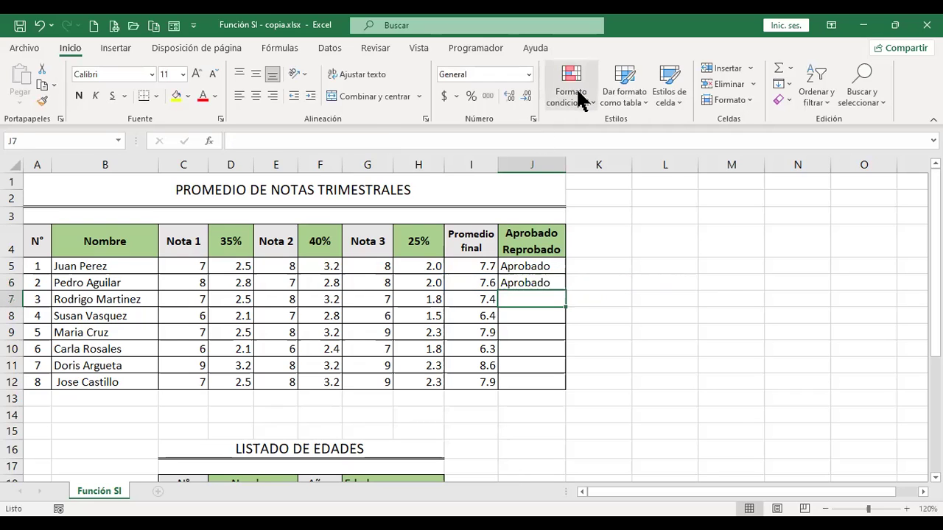
- Fill the SI formula from J6 down through J12 to grade the remaining students
{"action": "scroll", "coordinate": [565, 315], "scroll_direction": "down", "scroll_amount": 1}
{"action": "left_click", "coordinate": [552, 230]}
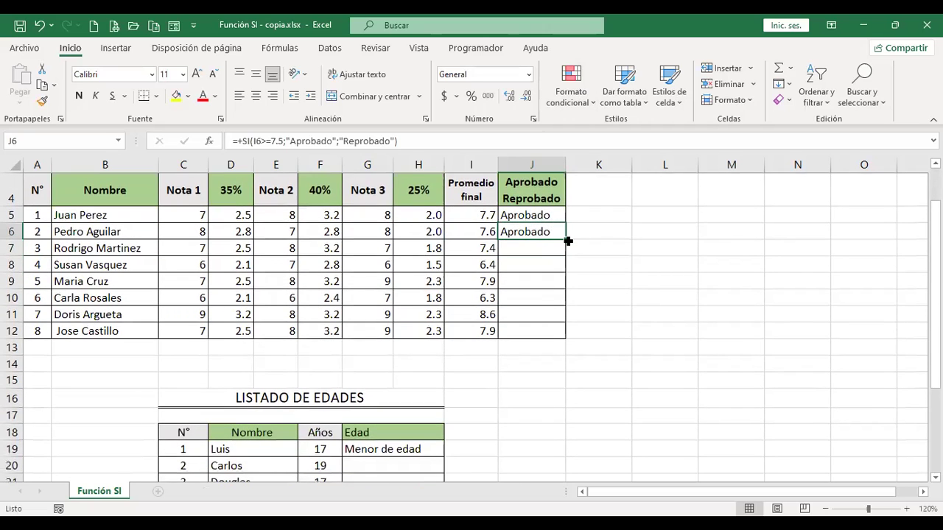
{"action": "left_click_drag", "start_coordinate": [565, 240], "coordinate": [560, 338]}
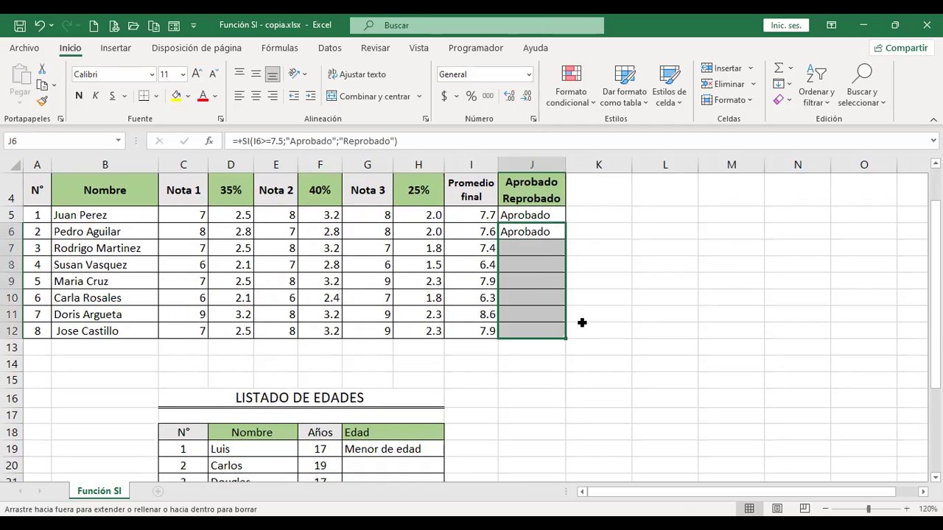
- Compare the final averages in rows 7, 8 and 10 with their Aprobado/Reprobado results
{"action": "left_click", "coordinate": [474, 245]}
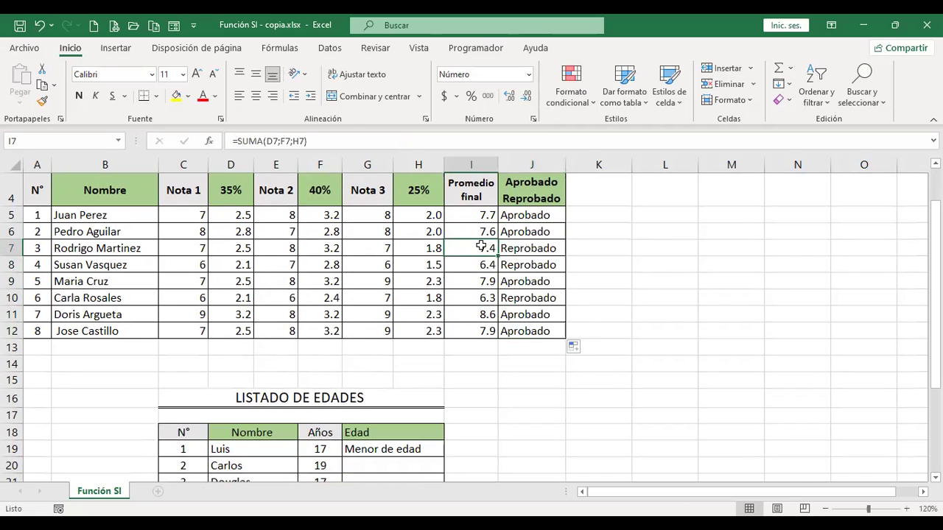
{"action": "left_click", "coordinate": [542, 248]}
{"action": "left_click", "coordinate": [472, 247]}
{"action": "left_click", "coordinate": [537, 266]}
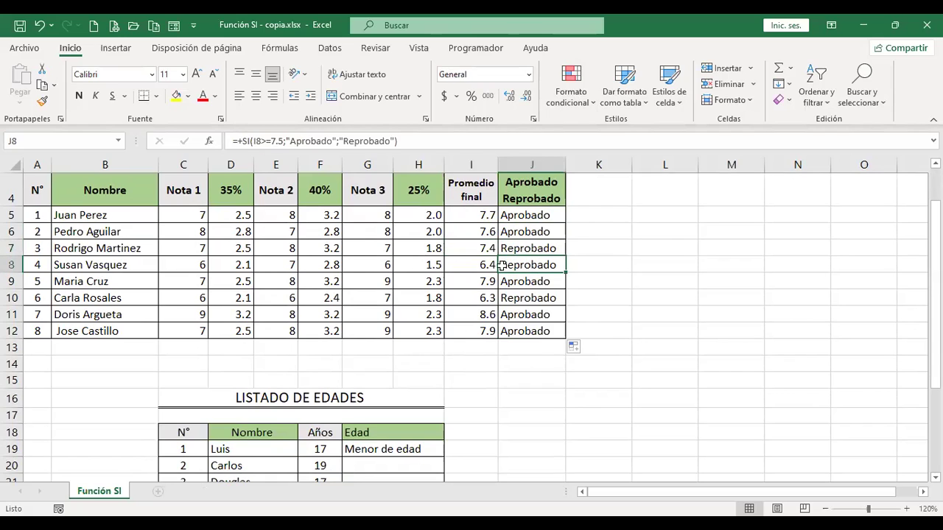
{"action": "left_click", "coordinate": [465, 263]}
{"action": "left_click", "coordinate": [480, 298]}
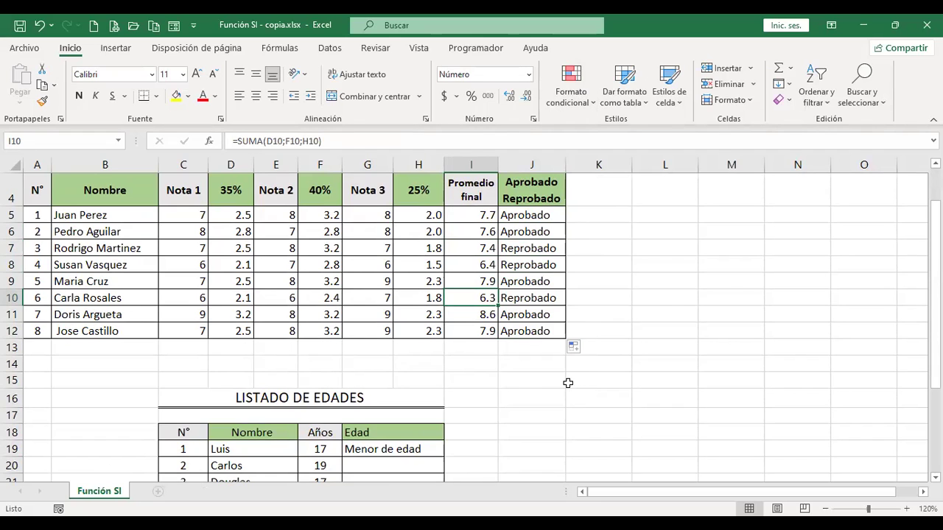
{"action": "scroll", "coordinate": [567, 374], "scroll_direction": "up", "scroll_amount": 1}
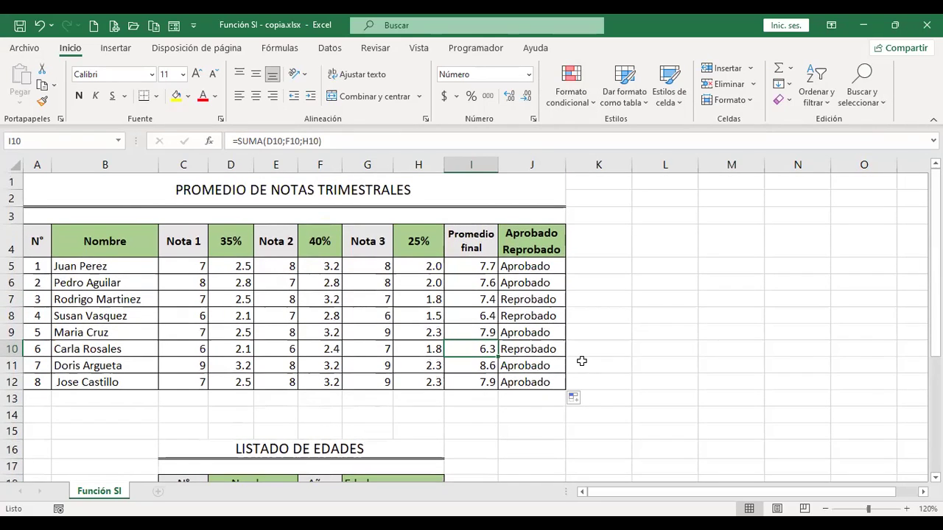
- Set the fourth student's Nota 1 in cell C8 to 7 and check that row's final average and result
{"action": "left_click", "coordinate": [182, 265]}
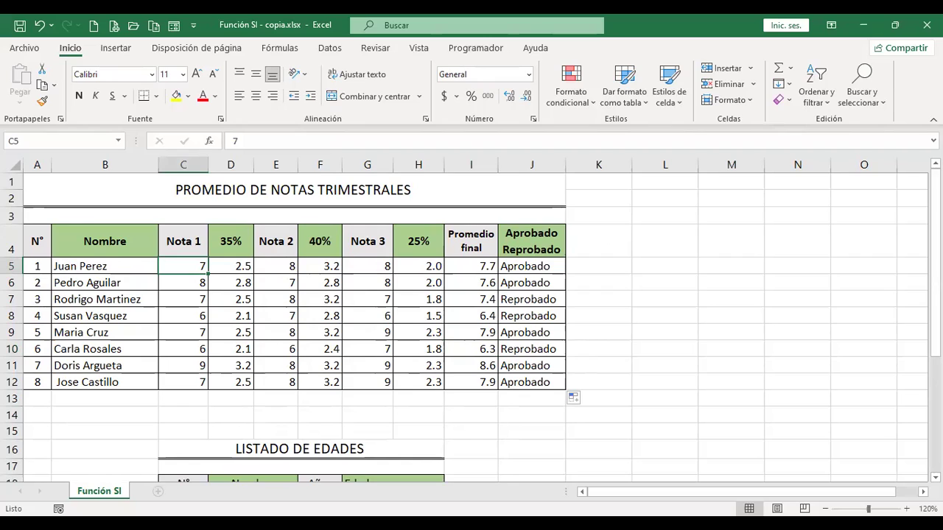
{"action": "left_click", "coordinate": [183, 283]}
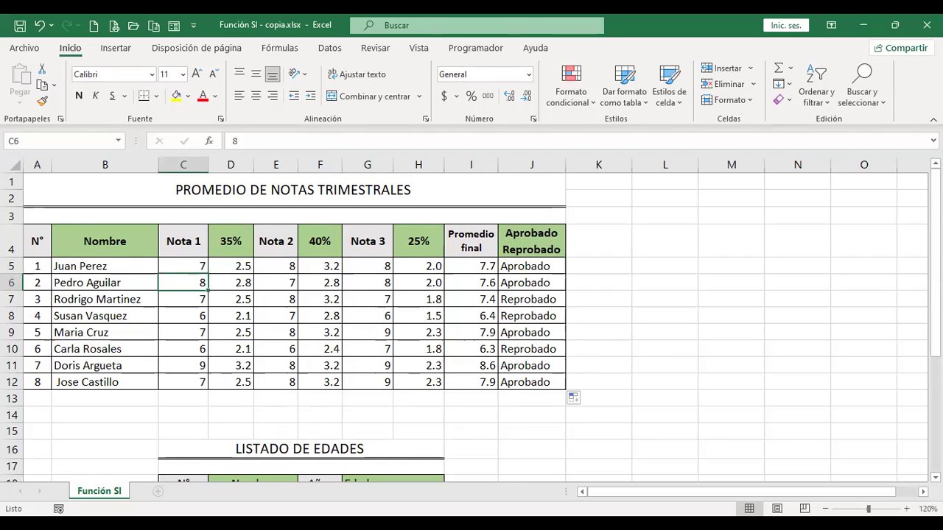
{"action": "left_click", "coordinate": [182, 266]}
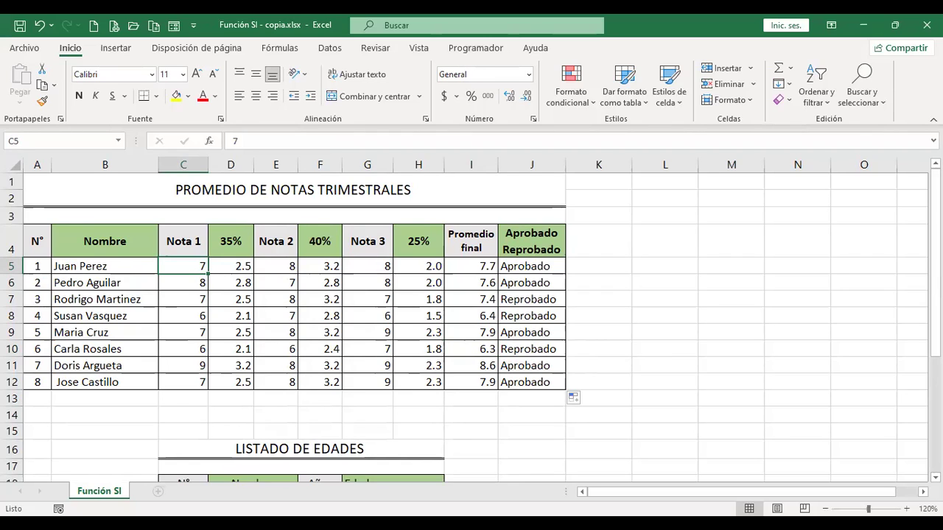
{"action": "left_click", "coordinate": [183, 315]}
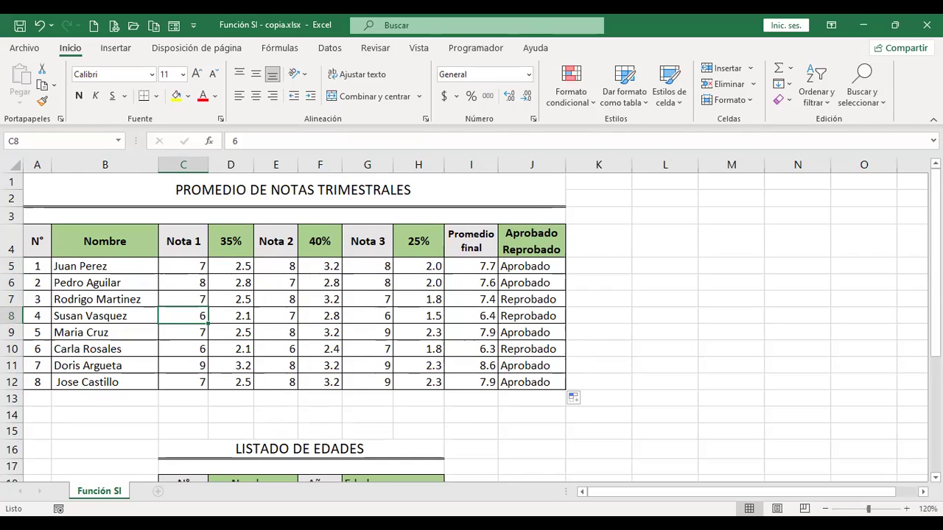
{"action": "type", "text": "7"}
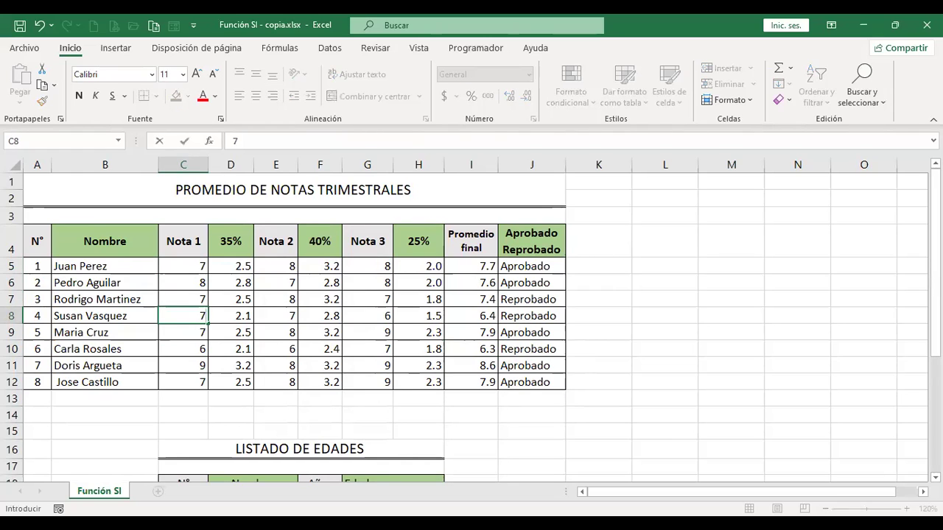
{"action": "key", "text": "Tab"}
{"action": "key", "text": "Tab"}
{"action": "key", "text": "Tab"}
{"action": "key", "text": "Tab"}
{"action": "key", "text": "Tab"}
{"action": "key", "text": "Tab"}
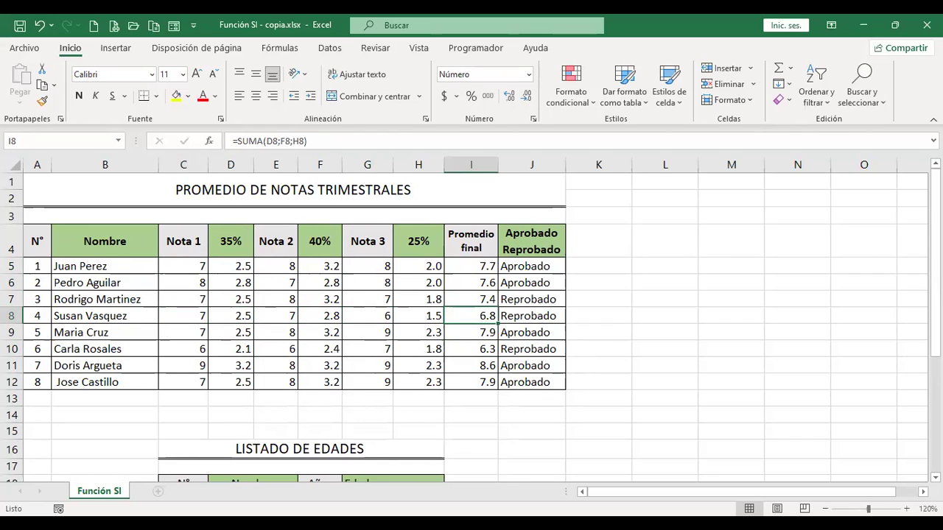
{"action": "key", "text": "Tab"}
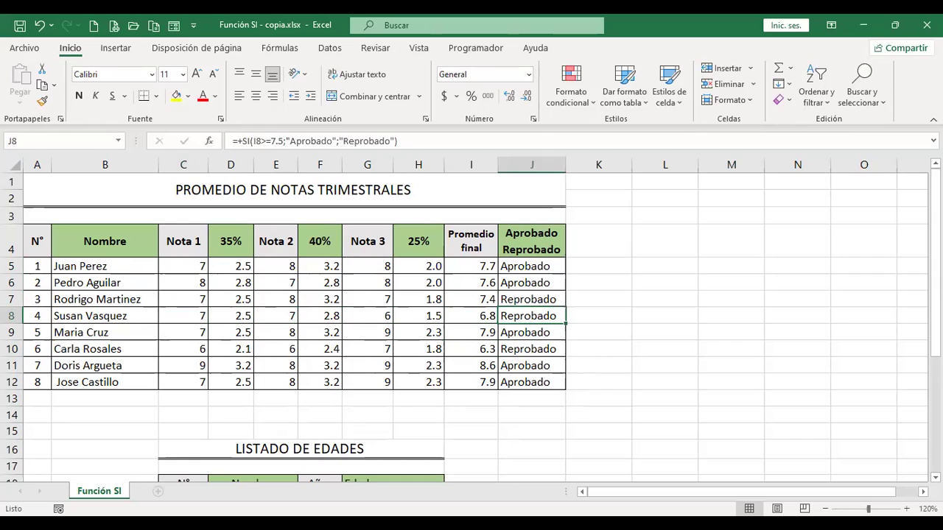
- Set the fourth student's Nota 3 in cell G8 to 8 and check the result in J8
{"action": "key", "text": "Left"}
{"action": "key", "text": "Left"}
{"action": "key", "text": "Left"}
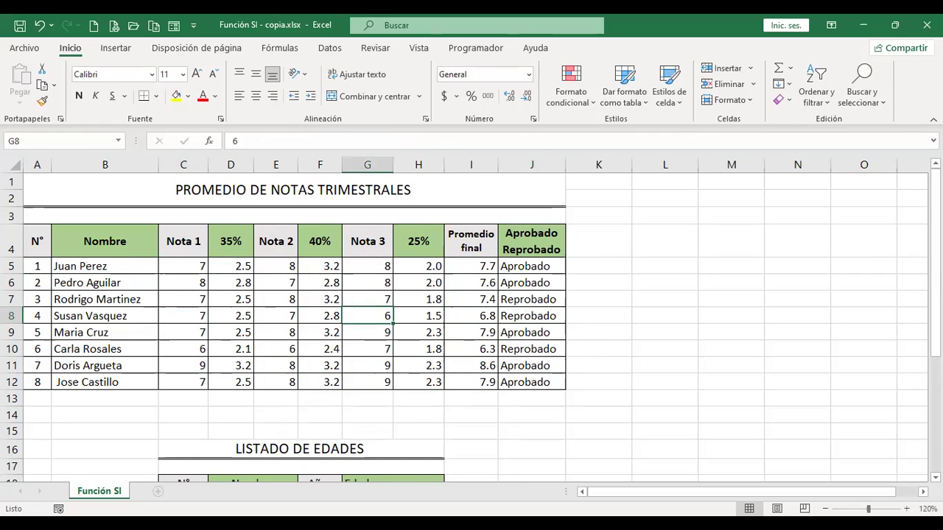
{"action": "type", "text": "8"}
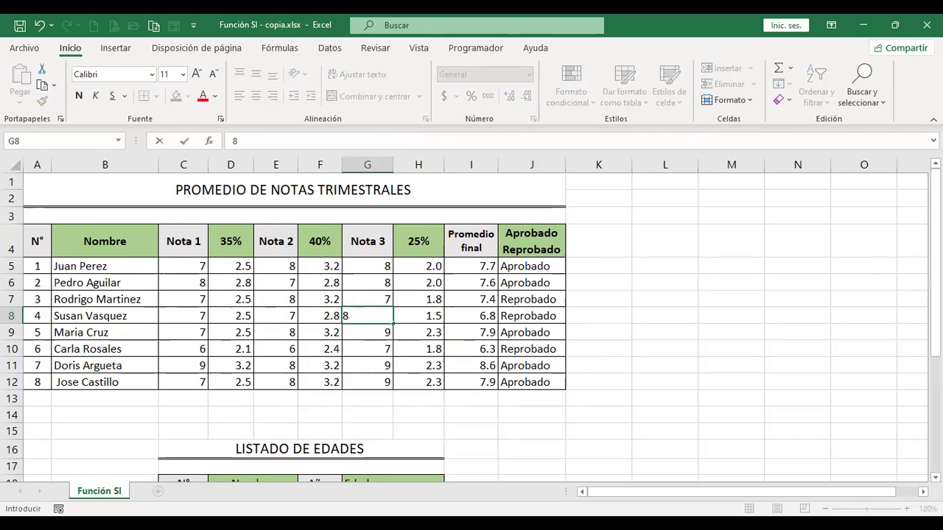
{"action": "key", "text": "Tab"}
{"action": "key", "text": "Right"}
{"action": "key", "text": "Right"}
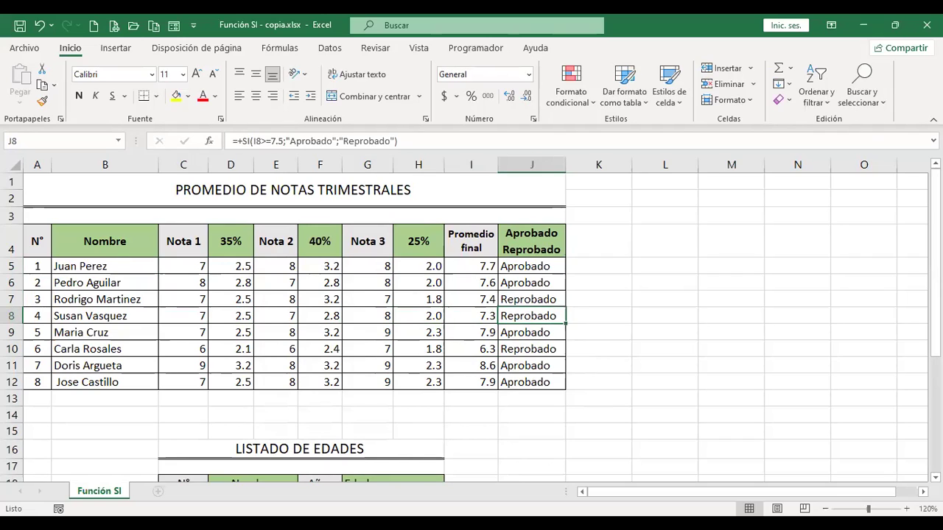
- Compare the final averages in column I with their Aprobado/Reprobado results, from row 8 down to row 11
{"action": "key", "text": "Left"}
{"action": "key", "text": "Right"}
{"action": "key", "text": "Left"}
{"action": "key", "text": "Right"}
{"action": "key", "text": "Left"}
{"action": "key", "text": "Down"}
{"action": "key", "text": "Down"}
{"action": "key", "text": "Down"}
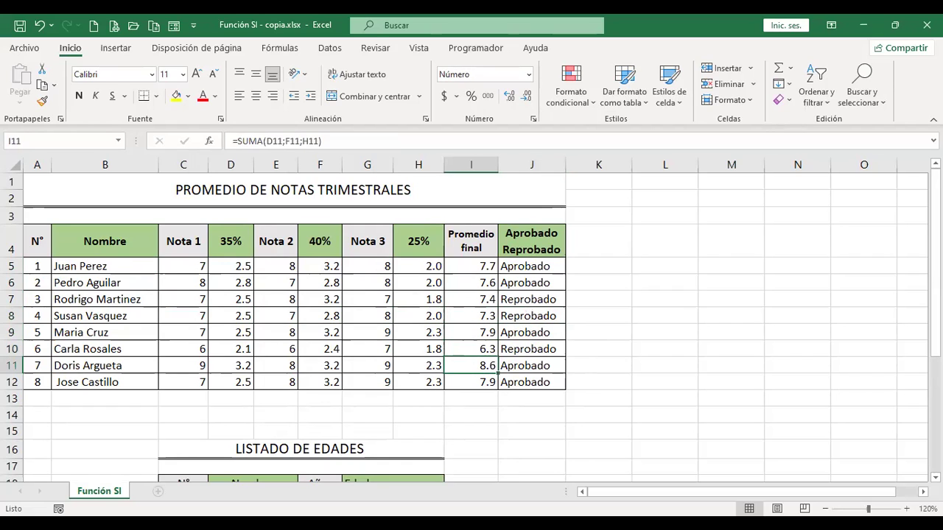
{"action": "key", "text": "Left"}
{"action": "key", "text": "Left"}
{"action": "key", "text": "Right"}
{"action": "key", "text": "Right"}
{"action": "key", "text": "Up"}
{"action": "key", "text": "Up"}
{"action": "key", "text": "Up"}
{"action": "key", "text": "Up"}
{"action": "key", "text": "Up"}
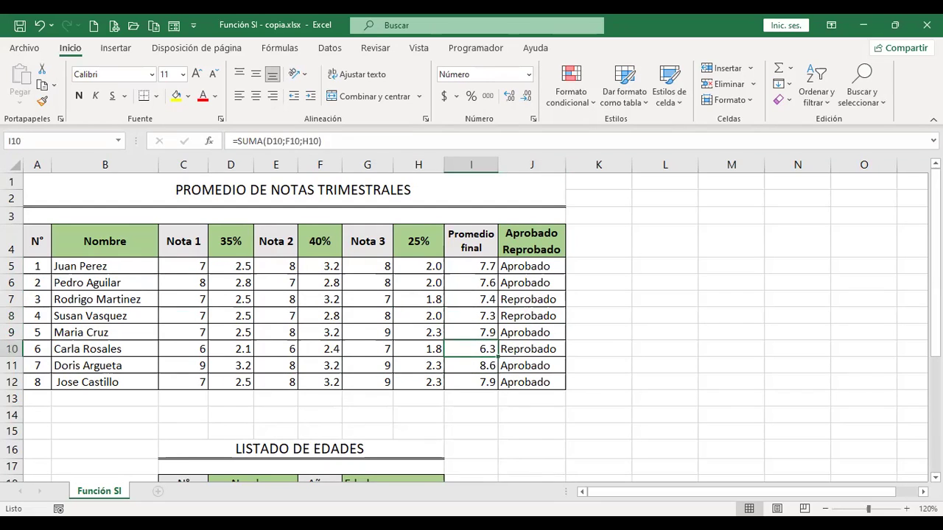
- Examine the percentage formulas in D5, F5 and H5 and the SUMA formula in I5 without changing them
{"action": "key", "text": "Up"}
{"action": "key", "text": "Left"}
{"action": "key", "text": "Left"}
{"action": "key", "text": "Left"}
{"action": "key", "text": "Left"}
{"action": "key", "text": "Left"}
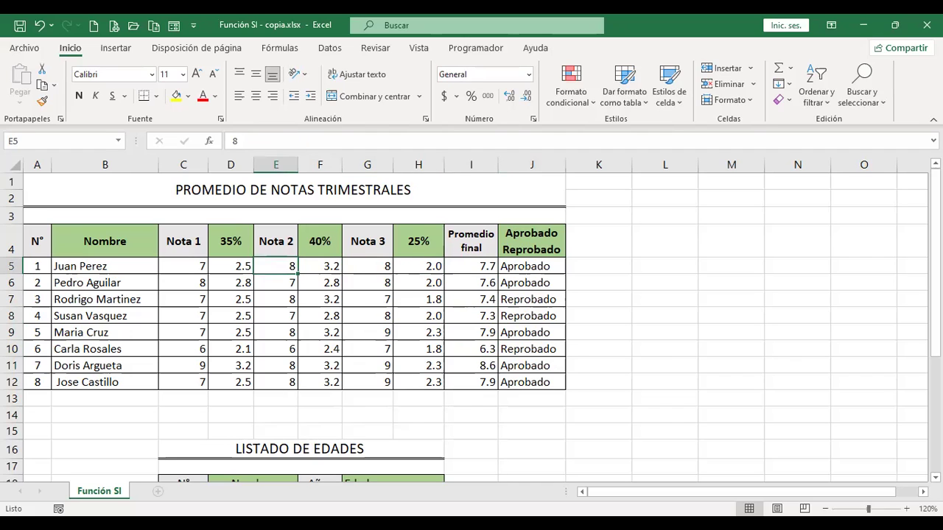
{"action": "key", "text": "F2"}
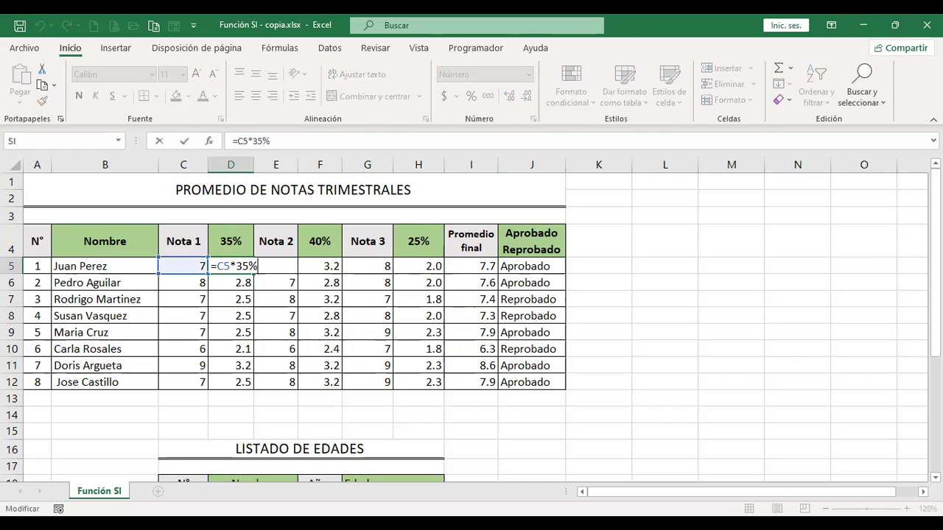
{"action": "key", "text": "Escape"}
{"action": "key", "text": "Right"}
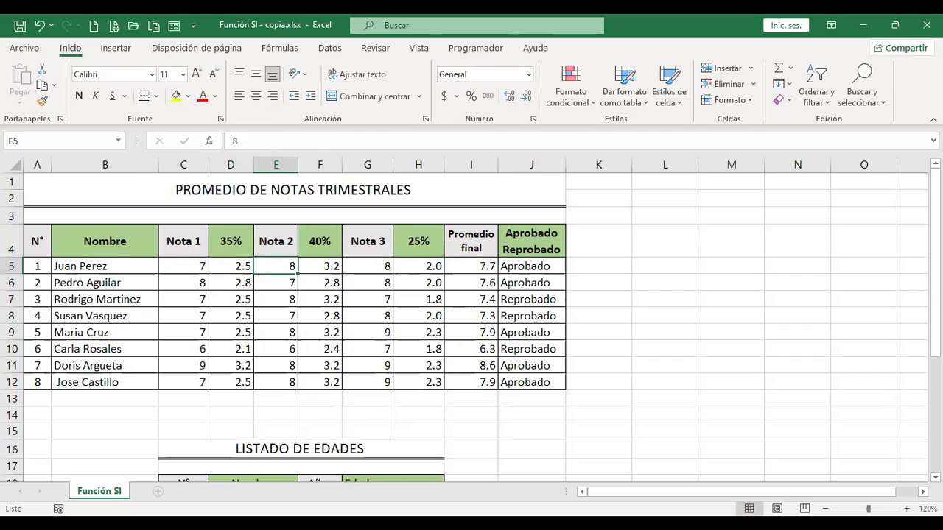
{"action": "key", "text": "Right"}
{"action": "key", "text": "F2"}
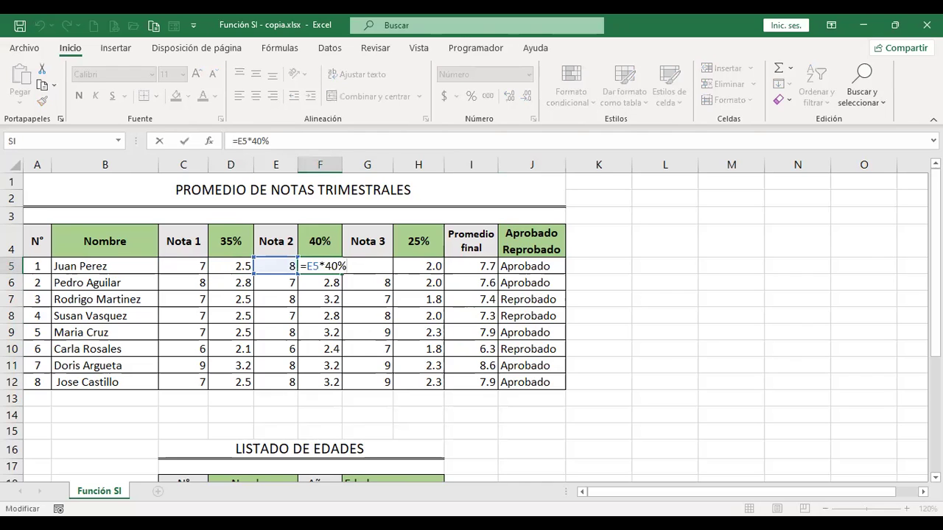
{"action": "key", "text": "Escape"}
{"action": "key", "text": "Right"}
{"action": "key", "text": "Right"}
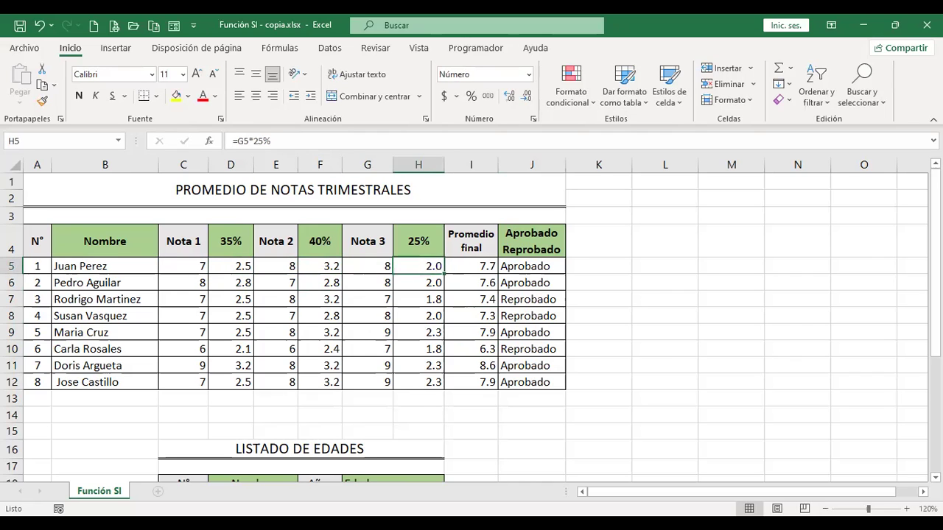
{"action": "key", "text": "F2"}
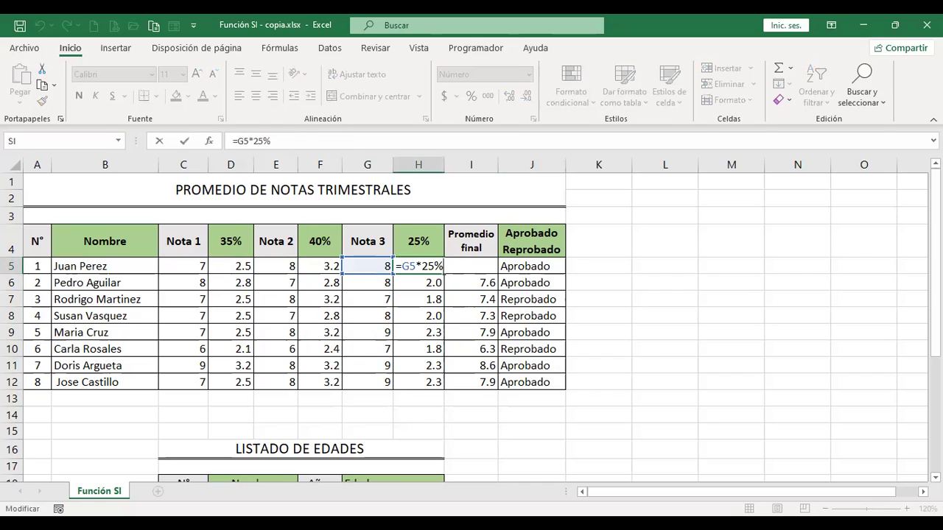
{"action": "key", "text": "Escape"}
{"action": "key", "text": "Right"}
{"action": "key", "text": "F2"}
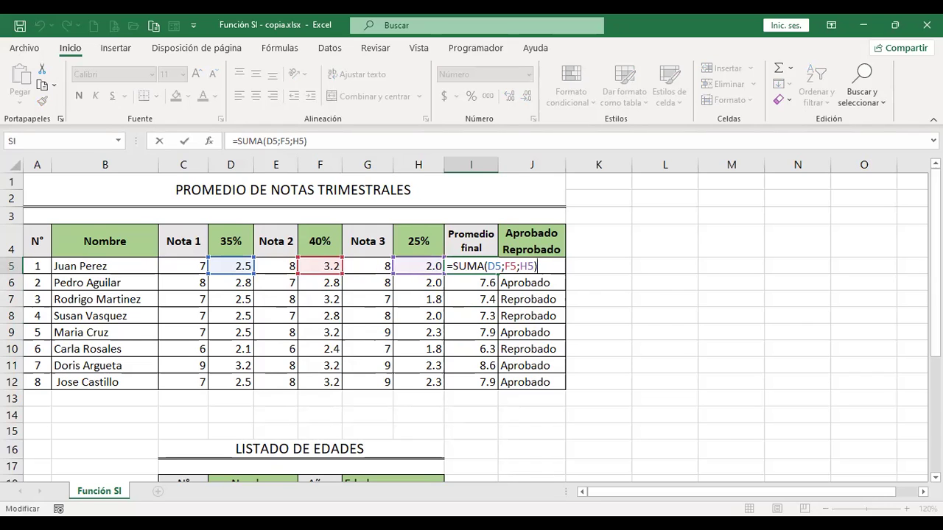
{"action": "key", "text": "Return"}
- Examine the logical test, true value and false value of the SI formula in G19 of the LISTADO DE EDADES table
{"action": "key", "text": "Down"}
{"action": "key", "text": "Down"}
{"action": "key", "text": "Down"}
{"action": "key", "text": "Down"}
{"action": "key", "text": "Down"}
{"action": "key", "text": "Down"}
{"action": "key", "text": "Down"}
{"action": "key", "text": "Down"}
{"action": "key", "text": "Down"}
{"action": "key", "text": "Down"}
{"action": "key", "text": "Down"}
{"action": "key", "text": "Down"}
{"action": "key", "text": "Down"}
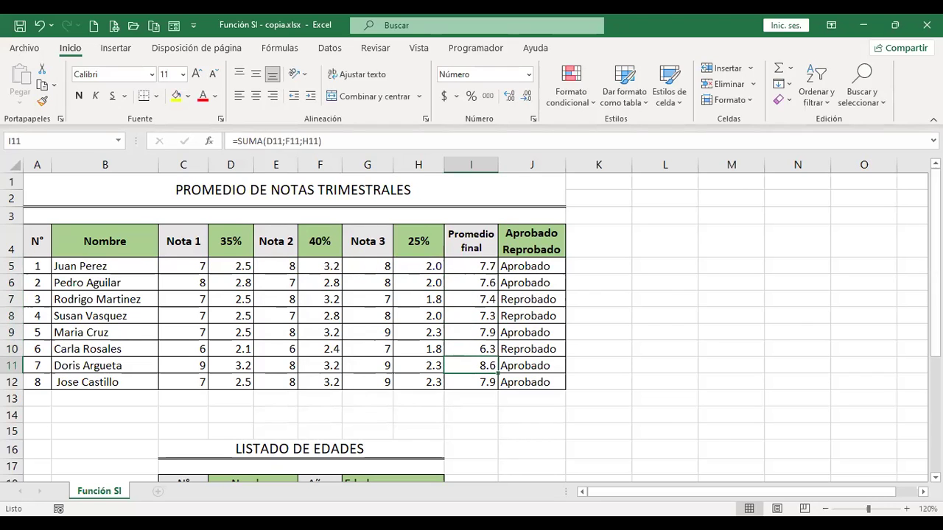
{"action": "key", "text": "Down"}
{"action": "key", "text": "Down"}
{"action": "key", "text": "Down"}
{"action": "key", "text": "Down"}
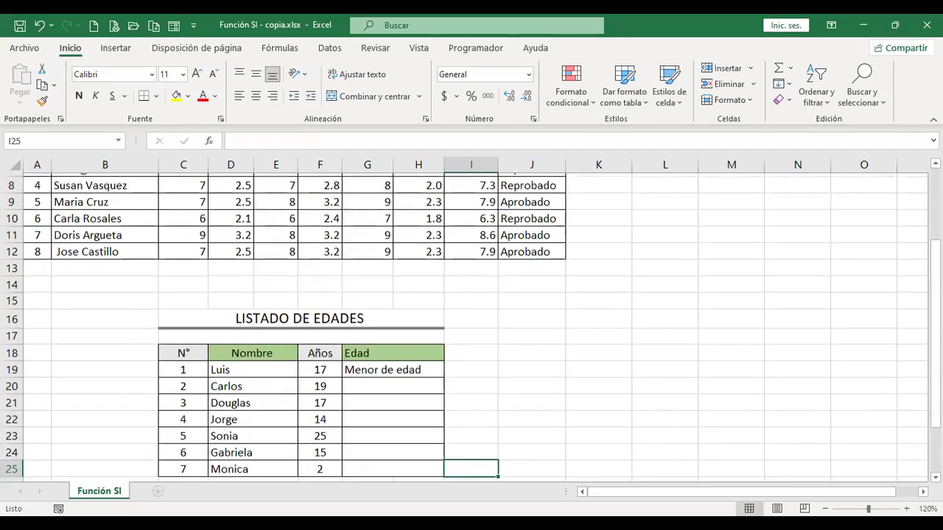
{"action": "key", "text": "Left"}
{"action": "key", "text": "Up"}
{"action": "key", "text": "Up"}
{"action": "key", "text": "Up"}
{"action": "key", "text": "Up"}
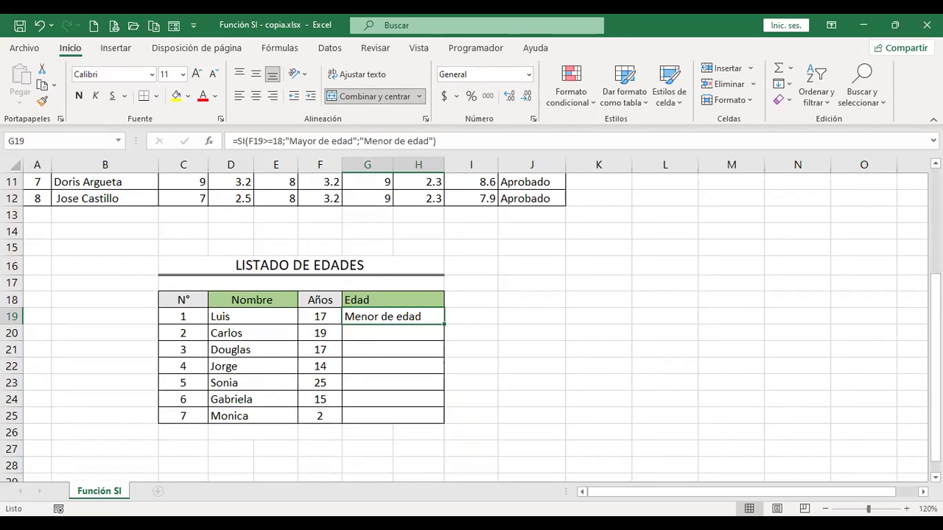
{"action": "key", "text": "F2"}
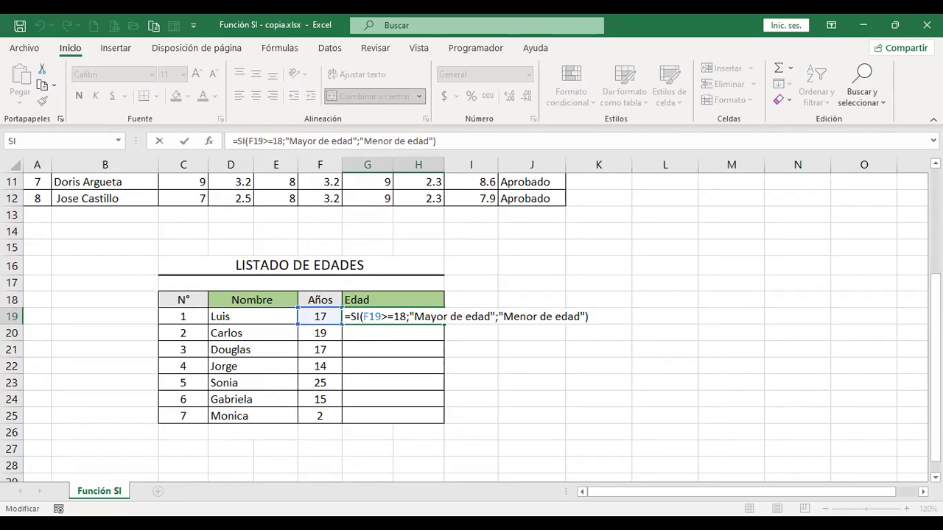
{"action": "left_click", "coordinate": [513, 316]}
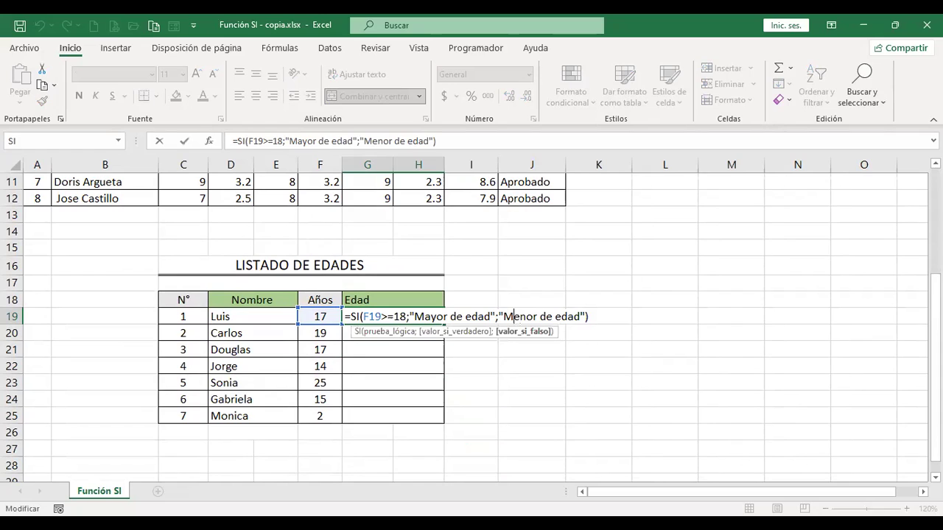
{"action": "key", "text": "Left"}
{"action": "key", "text": "Left"}
{"action": "key", "text": "Left"}
{"action": "key", "text": "Left"}
{"action": "key", "text": "Left"}
{"action": "key", "text": "Left"}
{"action": "key", "text": "Left"}
{"action": "key", "text": "Left"}
{"action": "key", "text": "Left"}
{"action": "key", "text": "Left"}
{"action": "key", "text": "Left"}
{"action": "key", "text": "Left"}
{"action": "key", "text": "Left"}
{"action": "key", "text": "Left"}
{"action": "key", "text": "Left"}
{"action": "key", "text": "Left"}
{"action": "key", "text": "Left"}
{"action": "key", "text": "Left"}
{"action": "key", "text": "Left"}
{"action": "key", "text": "Left"}
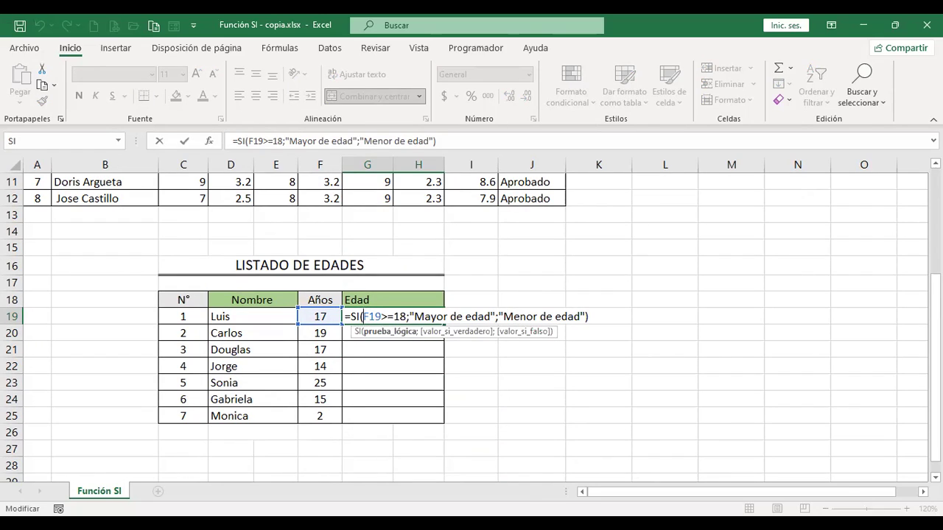
{"action": "key", "text": "Right"}
{"action": "key", "text": "Right"}
{"action": "key", "text": "Right"}
{"action": "key", "text": "Right"}
{"action": "key", "text": "Right"}
{"action": "key", "text": "Right"}
{"action": "key", "text": "Right"}
{"action": "key", "text": "Right"}
{"action": "key", "text": "Right"}
{"action": "key", "text": "Right"}
{"action": "key", "text": "Right"}
{"action": "key", "text": "Right"}
{"action": "key", "text": "Right"}
{"action": "key", "text": "Right"}
{"action": "key", "text": "Right"}
{"action": "key", "text": "Right"}
{"action": "key", "text": "Right"}
{"action": "key", "text": "Right"}
{"action": "key", "text": "Right"}
{"action": "key", "text": "Right"}
{"action": "key", "text": "Right"}
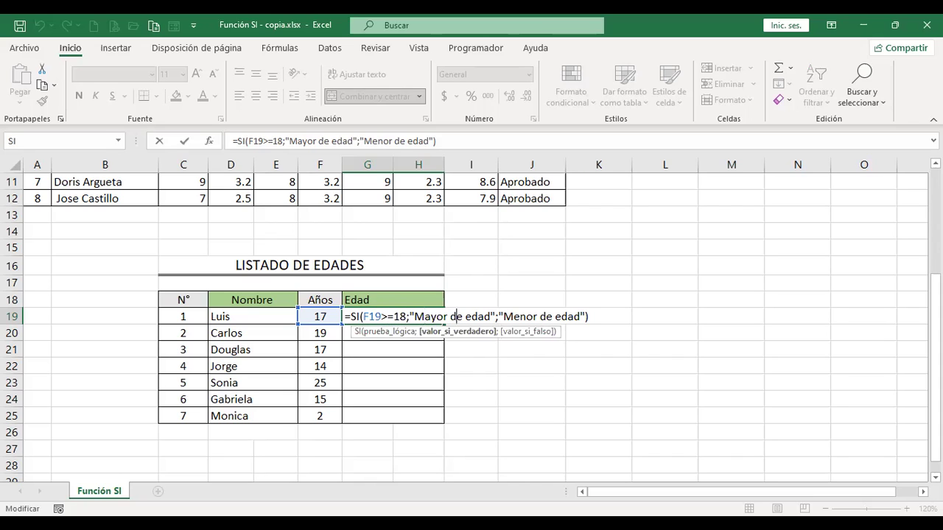
{"action": "key", "text": "Right"}
{"action": "key", "text": "Right"}
{"action": "key", "text": "Right"}
{"action": "key", "text": "Right"}
{"action": "key", "text": "Right"}
{"action": "key", "text": "Right"}
{"action": "key", "text": "Right"}
{"action": "key", "text": "Right"}
{"action": "key", "text": "Right"}
{"action": "key", "text": "Right"}
{"action": "key", "text": "Right"}
{"action": "key", "text": "Right"}
{"action": "key", "text": "Right"}
{"action": "key", "text": "Right"}
{"action": "key", "text": "Right"}
{"action": "key", "text": "Right"}
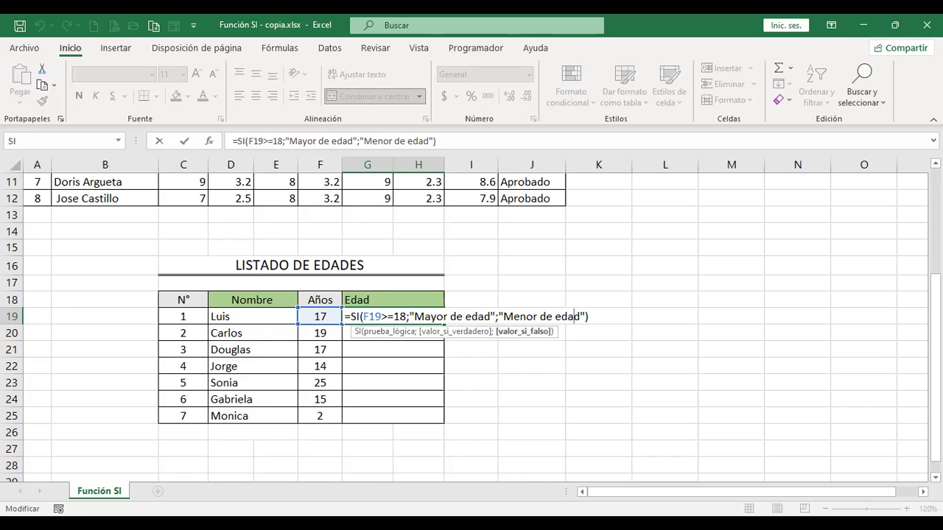
{"action": "key", "text": "Return"}
{"action": "type", "text": "+si"}
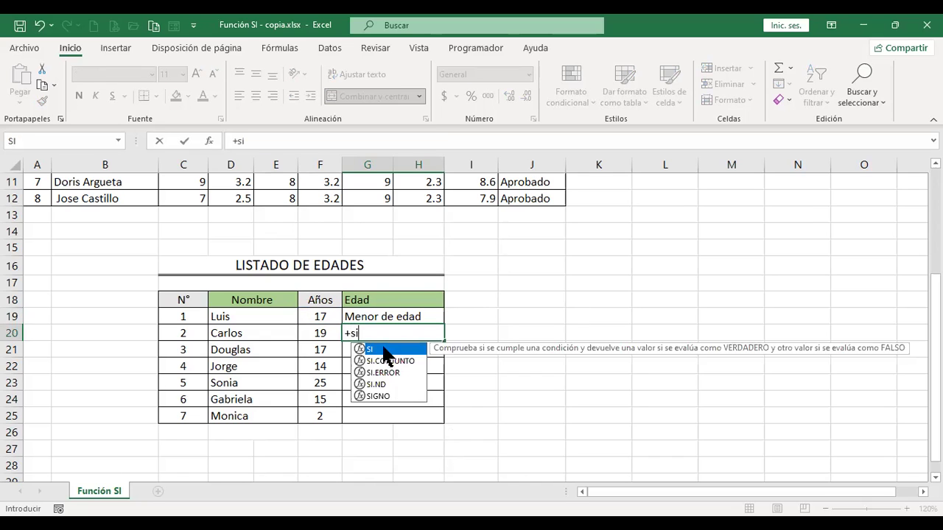
{"action": "double_click", "coordinate": [381, 356]}
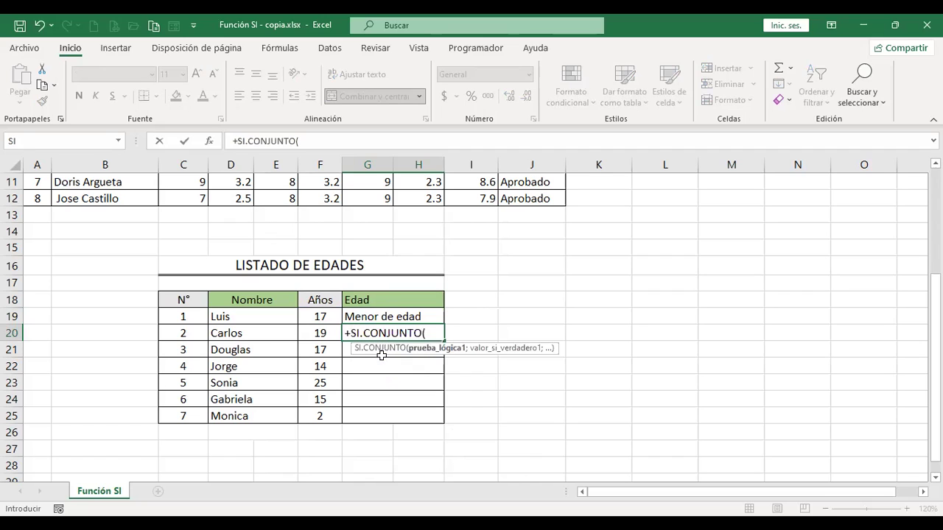
{"action": "key", "text": "Escape"}
- Begin an SI formula in G20 with the logical test F20>=18
{"action": "type", "text": "+"}
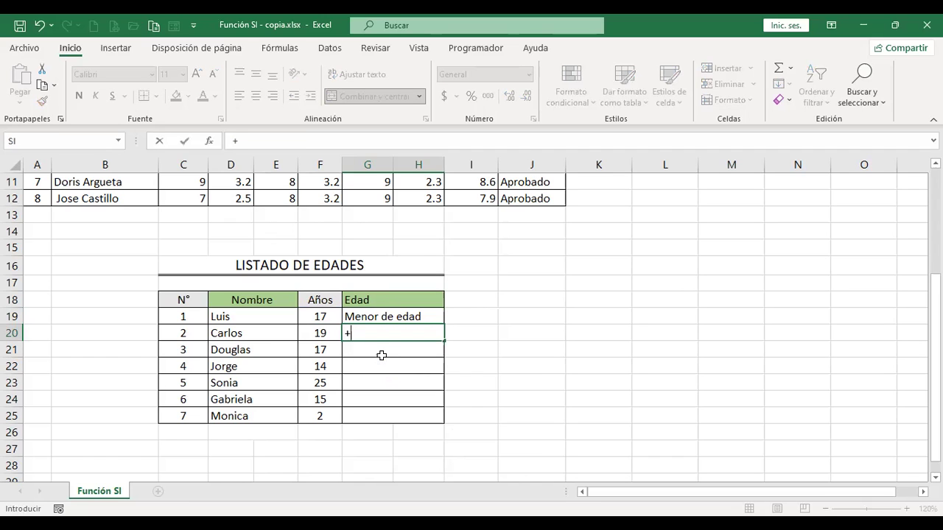
{"action": "type", "text": "si"}
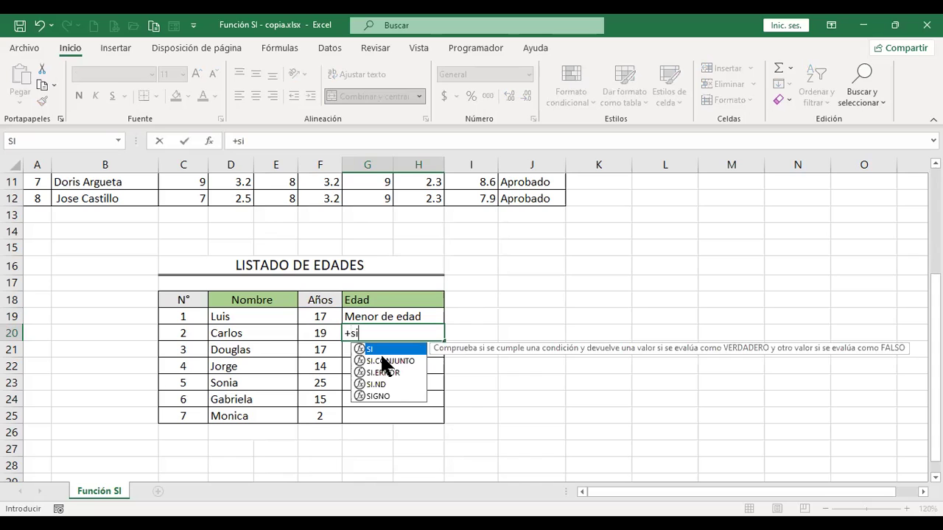
{"action": "key", "text": "BackSpace"}
{"action": "key", "text": "BackSpace"}
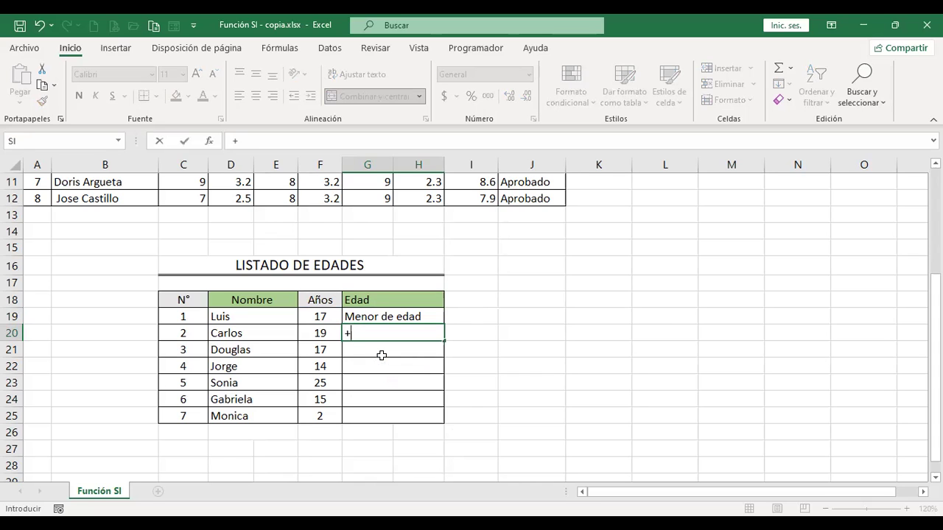
{"action": "type", "text": "si"}
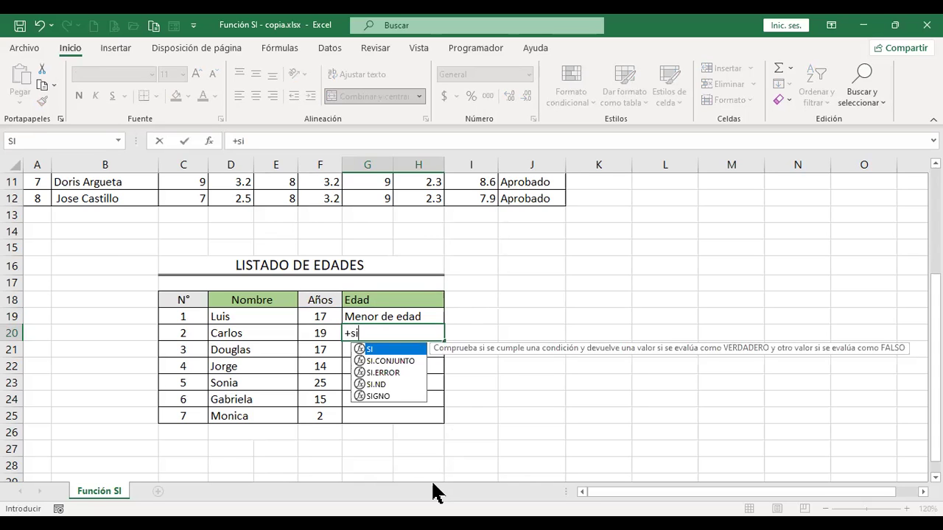
{"action": "double_click", "coordinate": [377, 349]}
{"action": "left_click", "coordinate": [322, 333]}
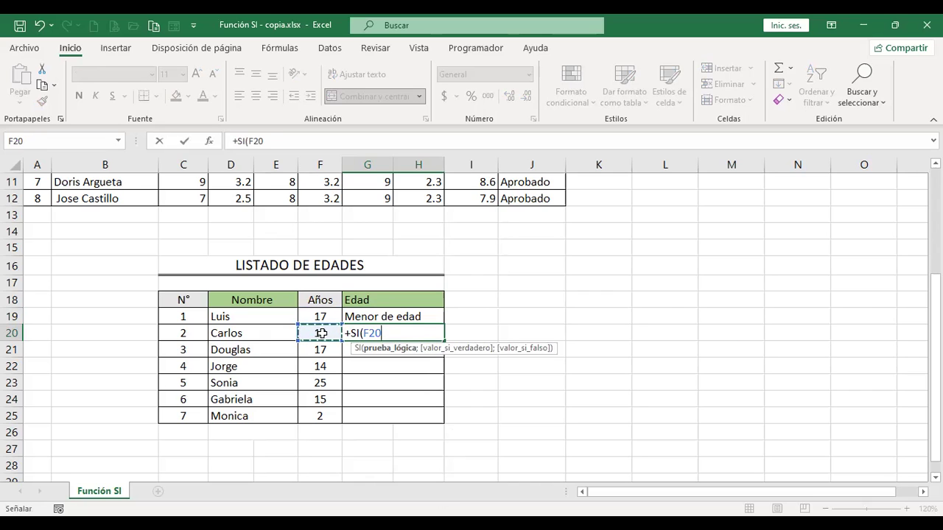
{"action": "type", "text": ">=="}
{"action": "key", "text": "BackSpace"}
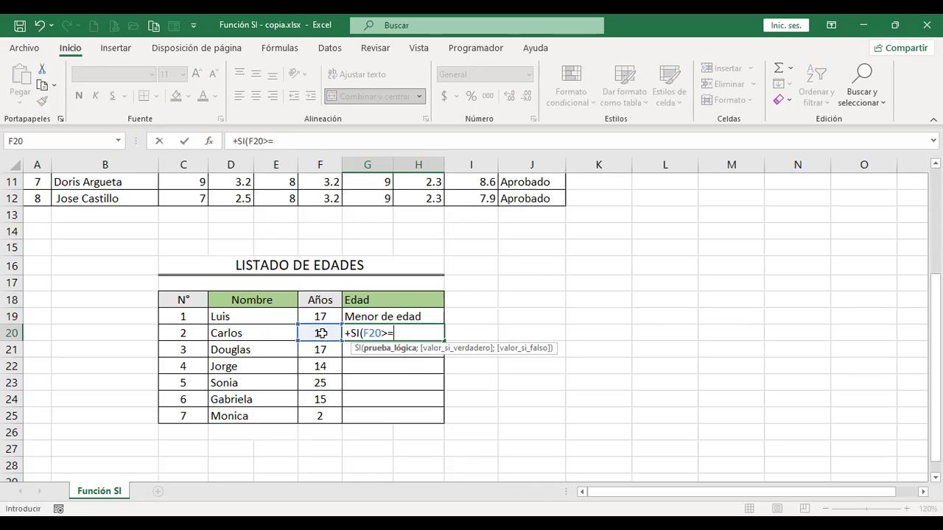
{"action": "type", "text": "18;"}
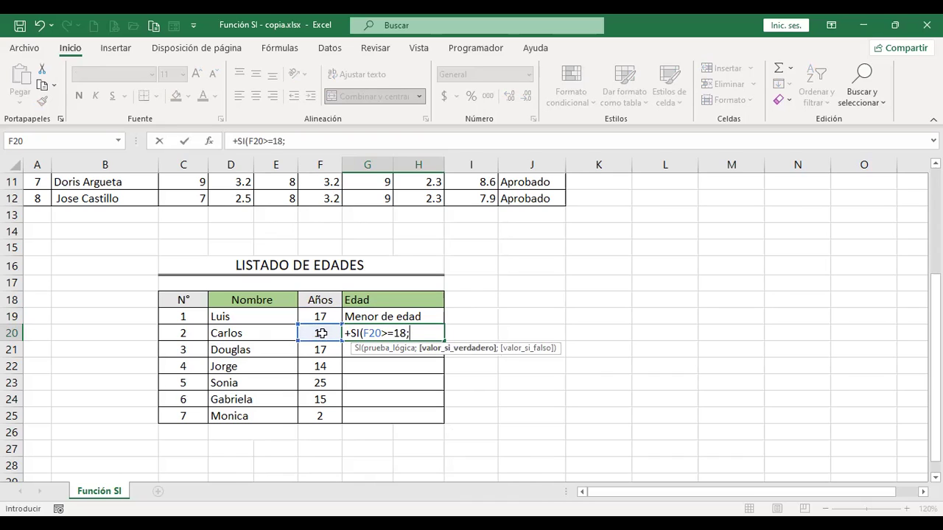
- Complete the G20 formula with "Mayor de edad" as the true value and no false value
{"action": "type", "text": "\"Mayor de edad"}
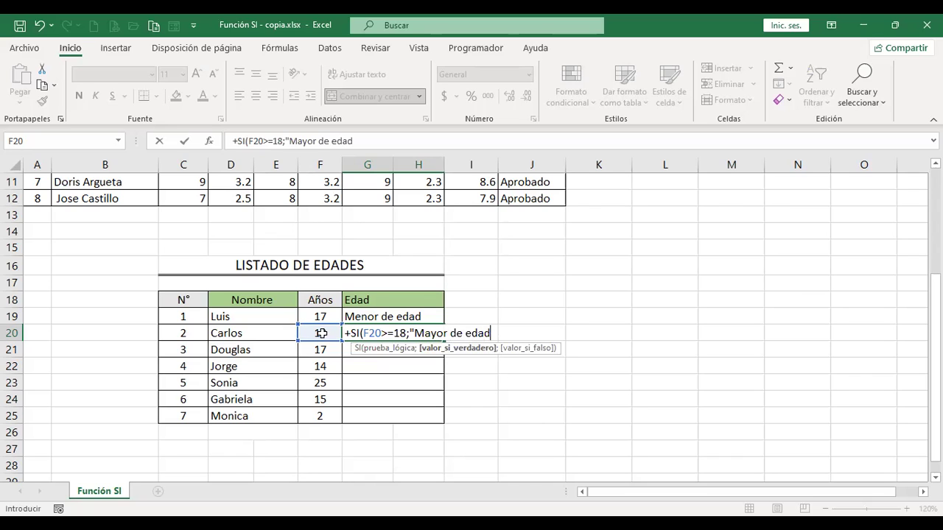
{"action": "type", "text": "\""}
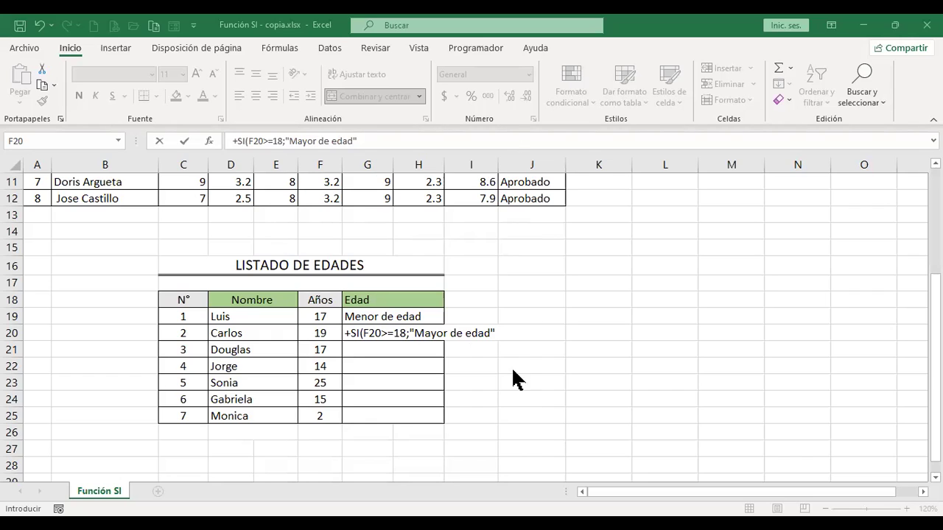
{"action": "left_click", "coordinate": [518, 337]}
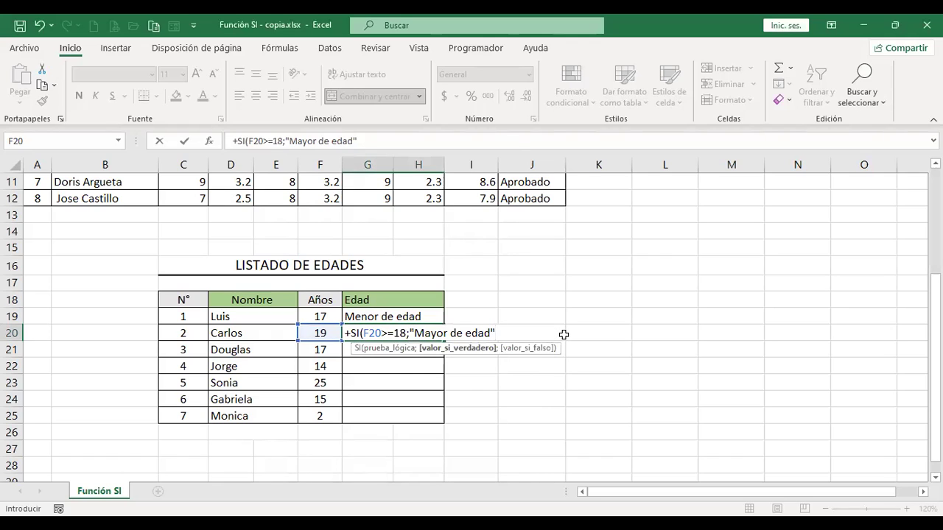
{"action": "type", "text": ";"}
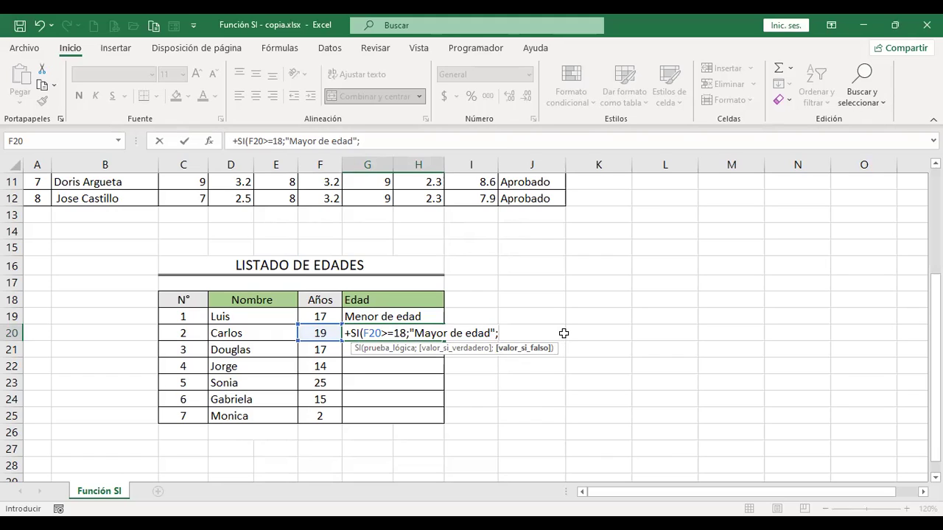
{"action": "key", "text": "BackSpace"}
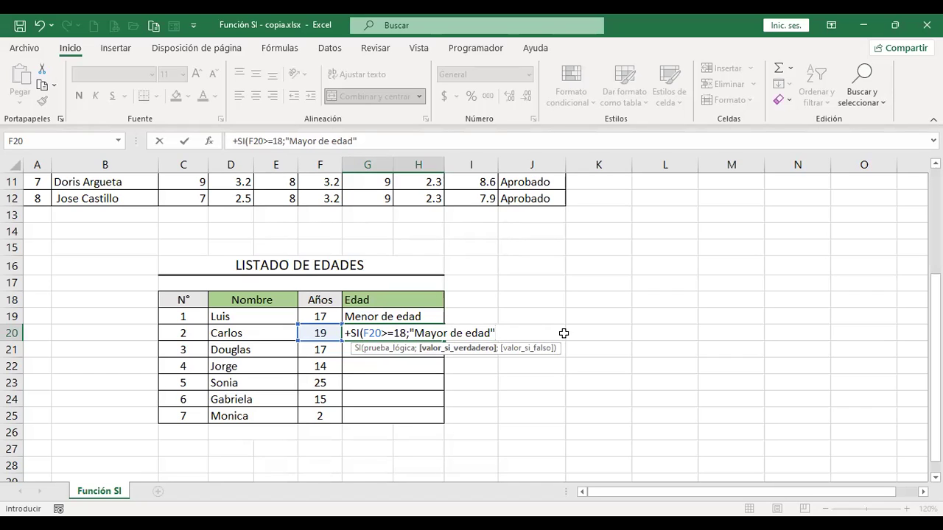
{"action": "type", "text": ")"}
{"action": "key", "text": "Return"}
{"action": "key", "text": "Up"}
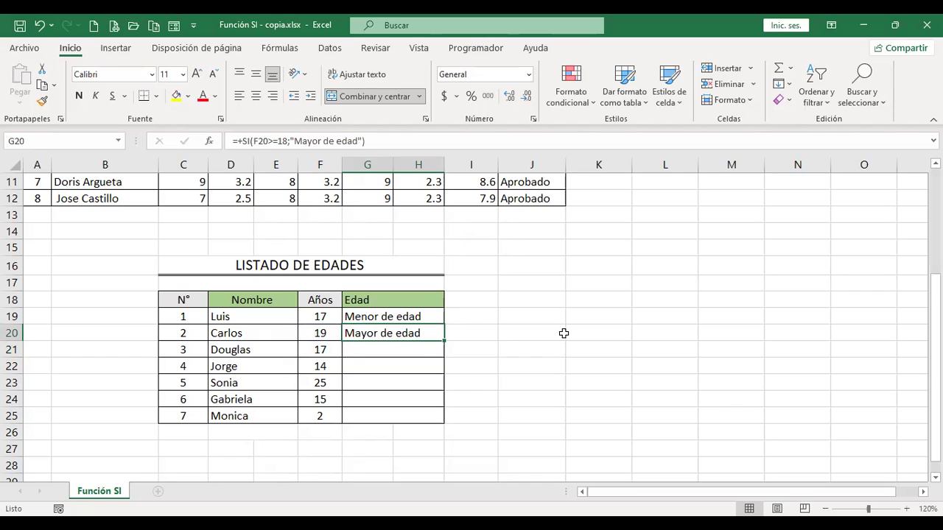
- Examine the SI formula in G20 argument by argument, from the true value back towards the logical test, without changing it
{"action": "key", "text": "F2"}
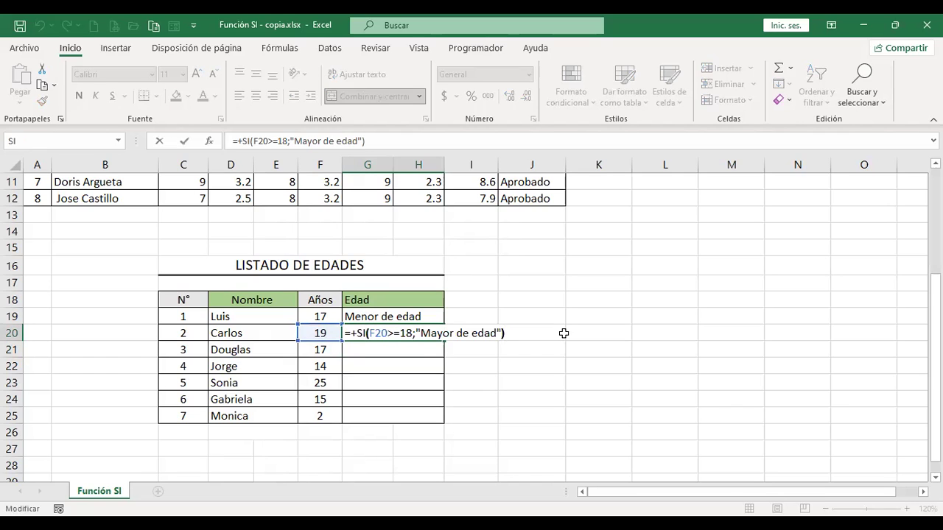
{"action": "key", "text": "Left"}
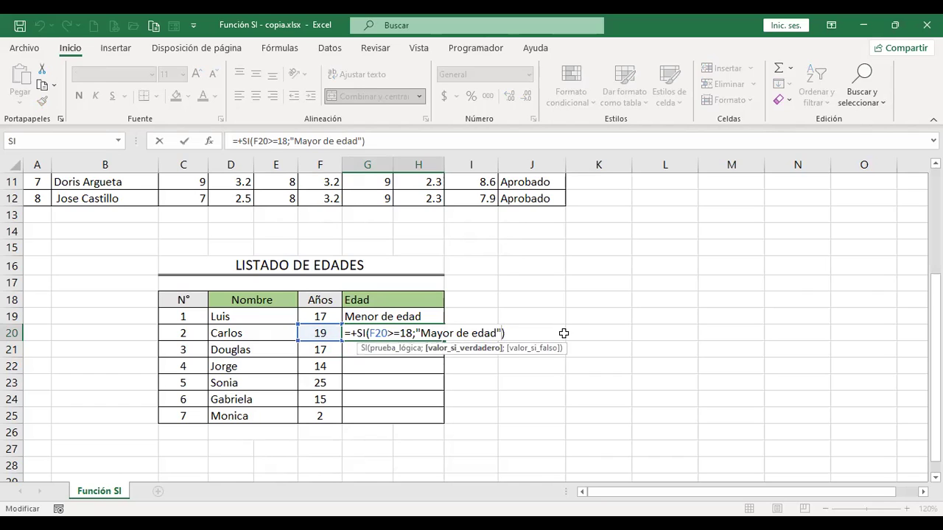
{"action": "key", "text": "Left"}
{"action": "key", "text": "Left"}
{"action": "key", "text": "Left"}
{"action": "key", "text": "Left"}
{"action": "key", "text": "Left"}
{"action": "key", "text": "Left"}
{"action": "key", "text": "Left"}
{"action": "key", "text": "Left"}
{"action": "key", "text": "Left"}
{"action": "key", "text": "Left"}
{"action": "key", "text": "Left"}
{"action": "key", "text": "Left"}
{"action": "key", "text": "Left"}
{"action": "key", "text": "Left"}
{"action": "key", "text": "Left"}
{"action": "key", "text": "Return"}
{"action": "key", "text": "Up"}
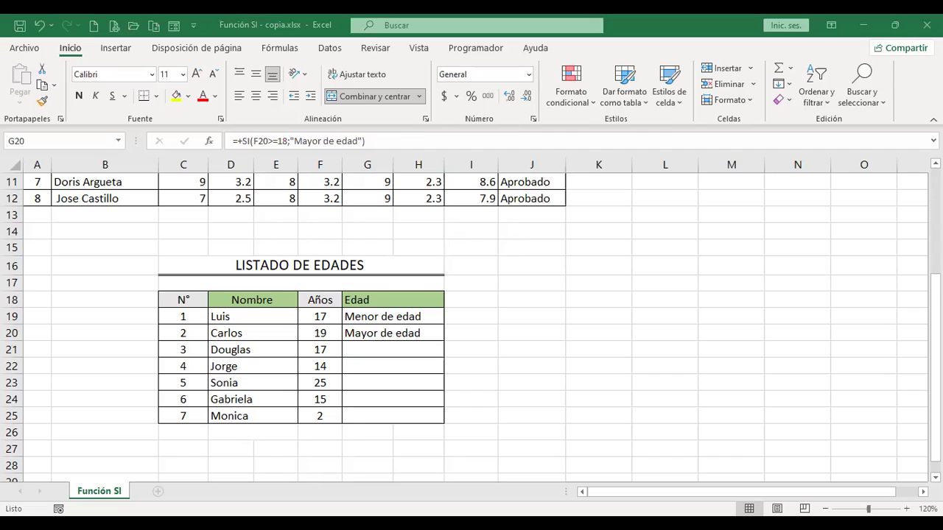
- Remove both quotation marks around Mayor de edad in the G20 formula and check the cell's result
{"action": "left_click", "coordinate": [415, 329]}
{"action": "key", "text": "F2"}
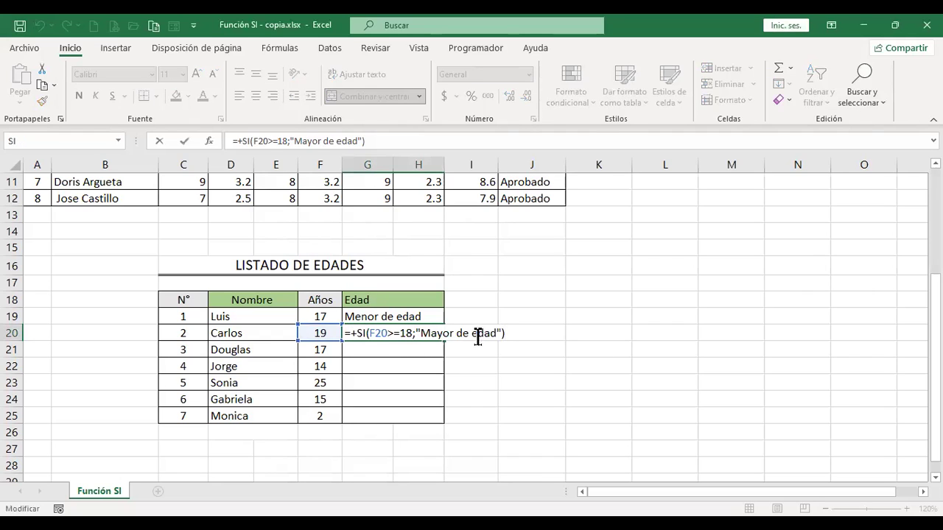
{"action": "key", "text": "Left"}
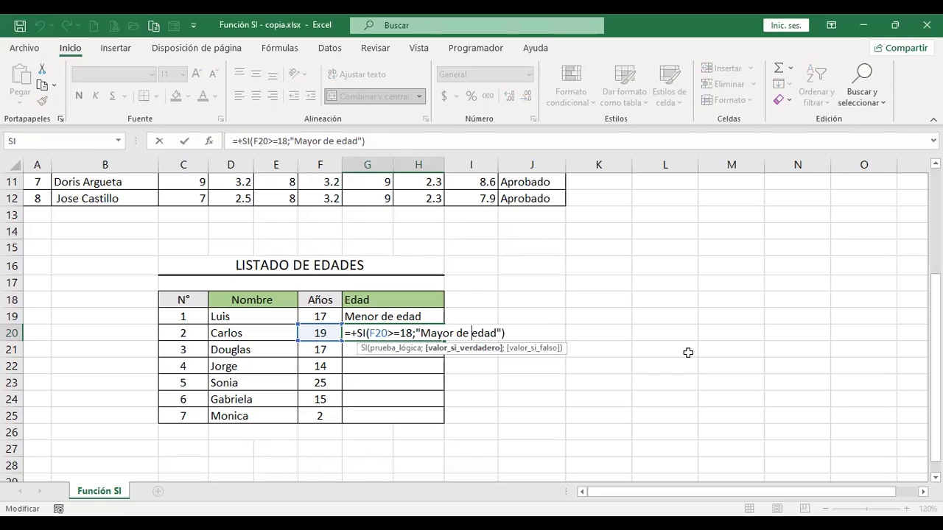
{"action": "key", "text": "Left"}
{"action": "key", "text": "Left"}
{"action": "key", "text": "Left"}
{"action": "key", "text": "Left"}
{"action": "key", "text": "Left"}
{"action": "key", "text": "Left"}
{"action": "key", "text": "Left"}
{"action": "key", "text": "Left"}
{"action": "key", "text": "Delete"}
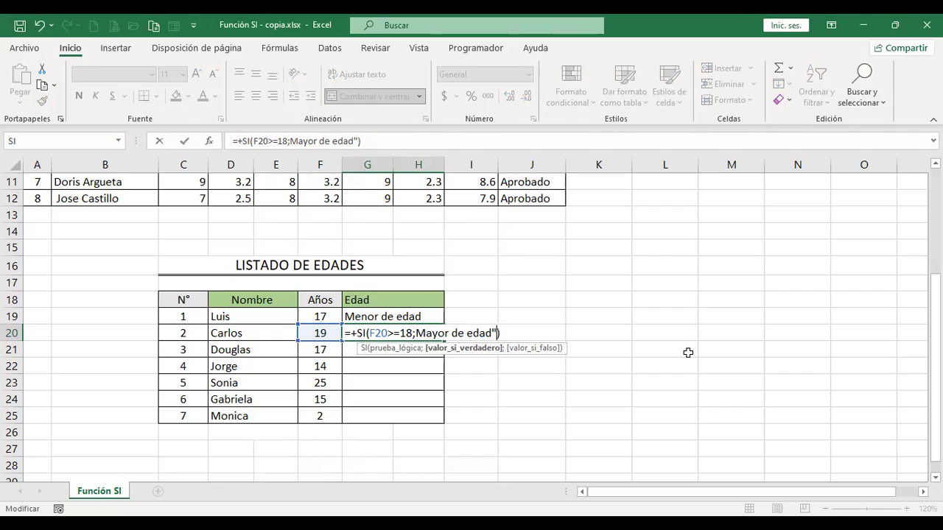
{"action": "key", "text": "Delete"}
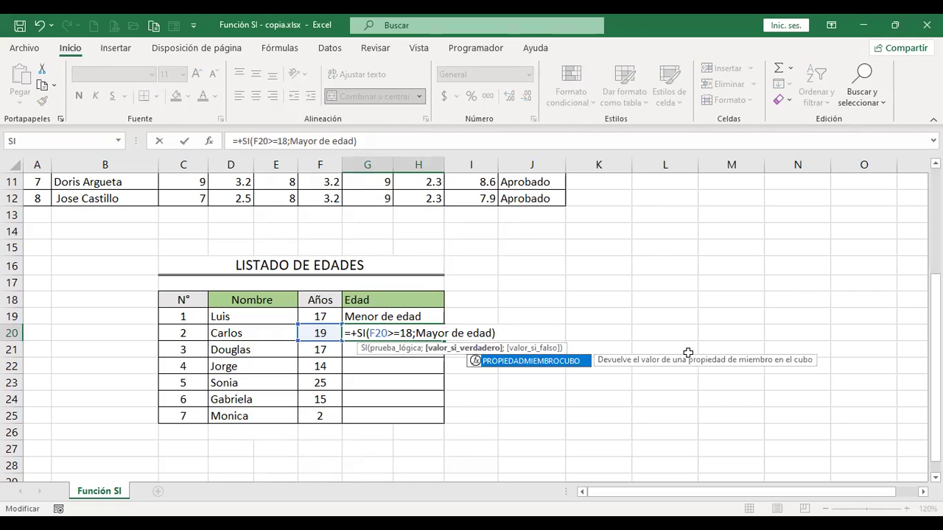
{"action": "key", "text": "Return"}
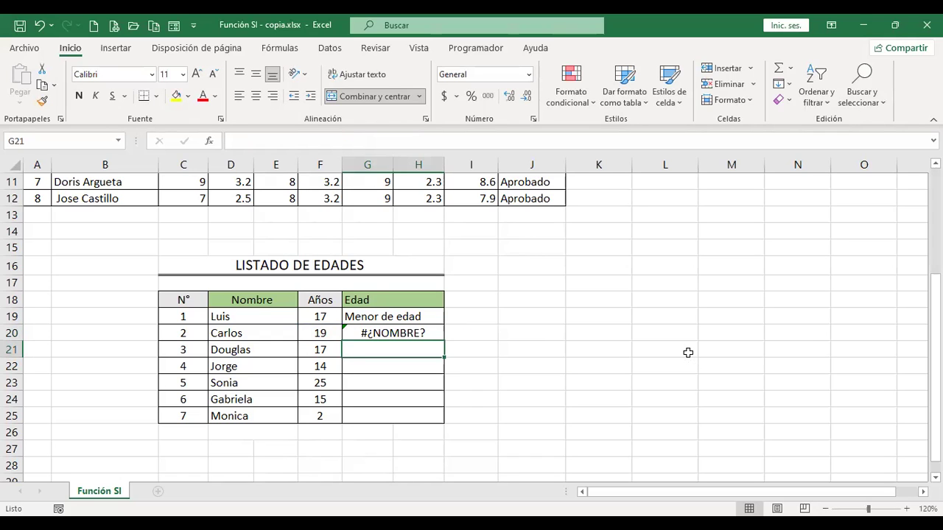
{"action": "key", "text": "Up"}
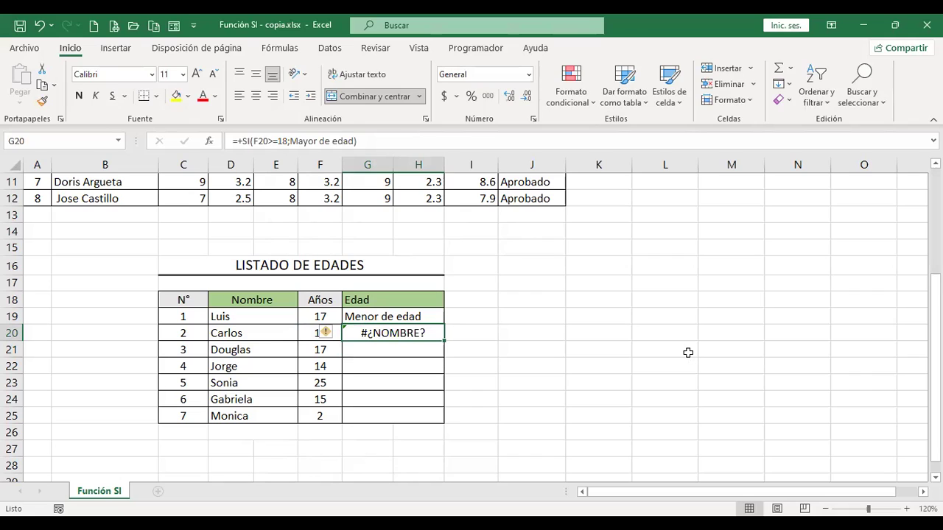
- Examine the unquoted Mayor de edad argument in the G20 formula without changing it
{"action": "key", "text": "F2"}
{"action": "key", "text": "Left"}
{"action": "key", "text": "Left"}
{"action": "key", "text": "Left"}
{"action": "key", "text": "Left"}
{"action": "key", "text": "Left"}
{"action": "key", "text": "Left"}
{"action": "key", "text": "Left"}
{"action": "key", "text": "Left"}
{"action": "key", "text": "Left"}
{"action": "key", "text": "Left"}
{"action": "key", "text": "Left"}
{"action": "key", "text": "Left"}
{"action": "key", "text": "Left"}
{"action": "key", "text": "Left"}
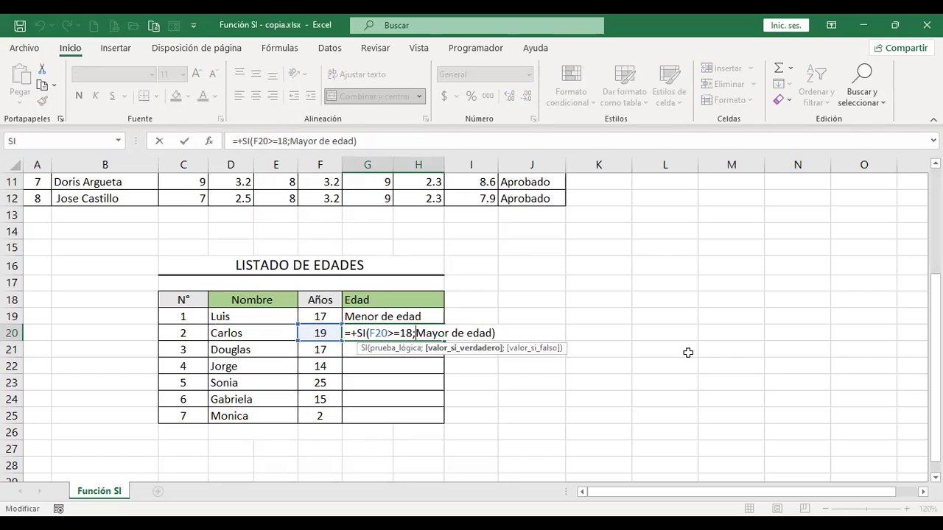
{"action": "key", "text": "shift+Right"}
{"action": "key", "text": "shift+Right"}
{"action": "key", "text": "shift+Right"}
{"action": "key", "text": "shift+Right"}
{"action": "key", "text": "shift+Right"}
{"action": "key", "text": "shift+Right"}
{"action": "key", "text": "shift+Right"}
{"action": "key", "text": "shift+Right"}
{"action": "key", "text": "shift+Right"}
{"action": "key", "text": "shift+Right"}
{"action": "key", "text": "shift+Right"}
{"action": "key", "text": "shift+Right"}
{"action": "key", "text": "shift+Right"}
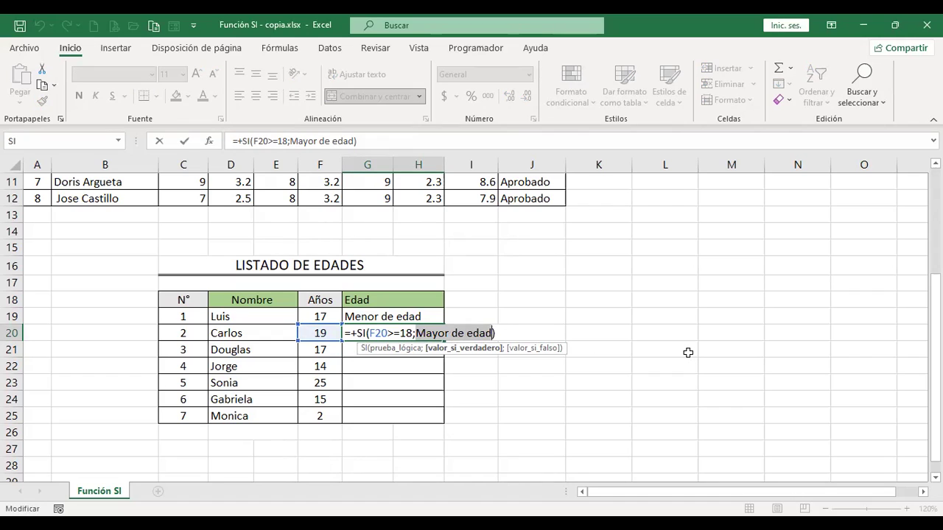
{"action": "key", "text": "Left"}
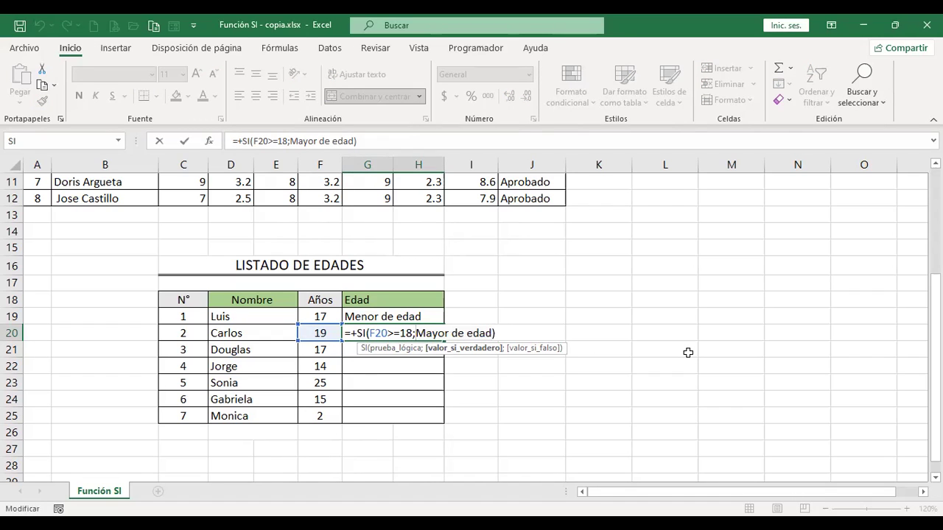
{"action": "key", "text": "Return"}
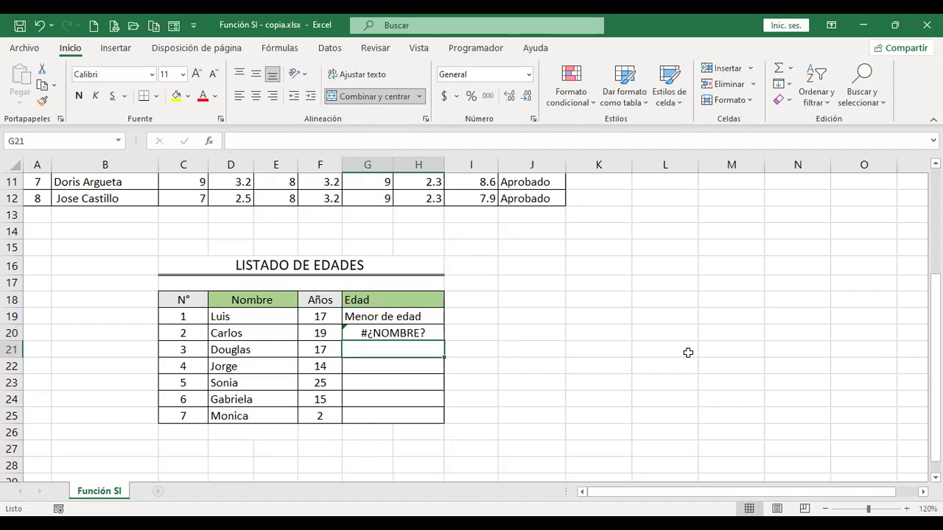
- Put quotation marks back around Mayor de edad in the G20 formula
{"action": "key", "text": "Up"}
{"action": "key", "text": "F2"}
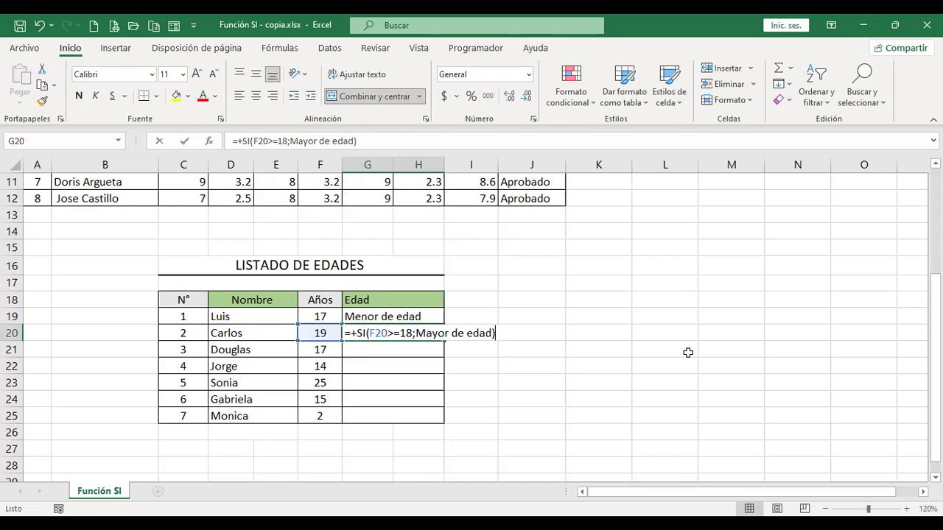
{"action": "key", "text": "Left"}
{"action": "key", "text": "Left"}
{"action": "key", "text": "Left"}
{"action": "key", "text": "Left"}
{"action": "key", "text": "Left"}
{"action": "key", "text": "Left"}
{"action": "key", "text": "Left"}
{"action": "key", "text": "Left"}
{"action": "key", "text": "Left"}
{"action": "key", "text": "Left"}
{"action": "key", "text": "Left"}
{"action": "key", "text": "Left"}
{"action": "key", "text": "Left"}
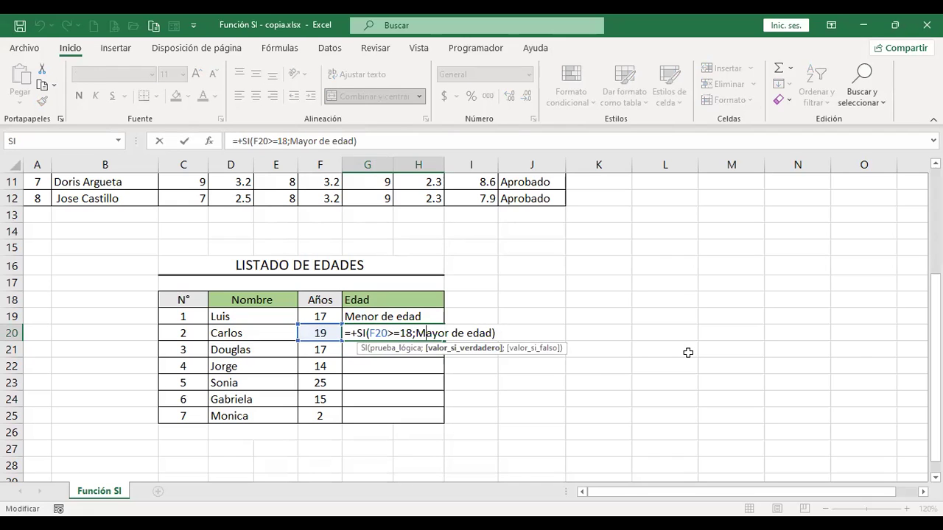
{"action": "type", "text": "\""}
{"action": "key", "text": "Right"}
{"action": "key", "text": "Right"}
{"action": "key", "text": "Right"}
{"action": "key", "text": "Right"}
{"action": "key", "text": "Right"}
{"action": "key", "text": "Right"}
{"action": "key", "text": "Right"}
{"action": "key", "text": "Right"}
{"action": "key", "text": "Right"}
{"action": "key", "text": "Right"}
{"action": "key", "text": "Right"}
{"action": "key", "text": "Right"}
{"action": "key", "text": "Right"}
{"action": "type", "text": "\""}
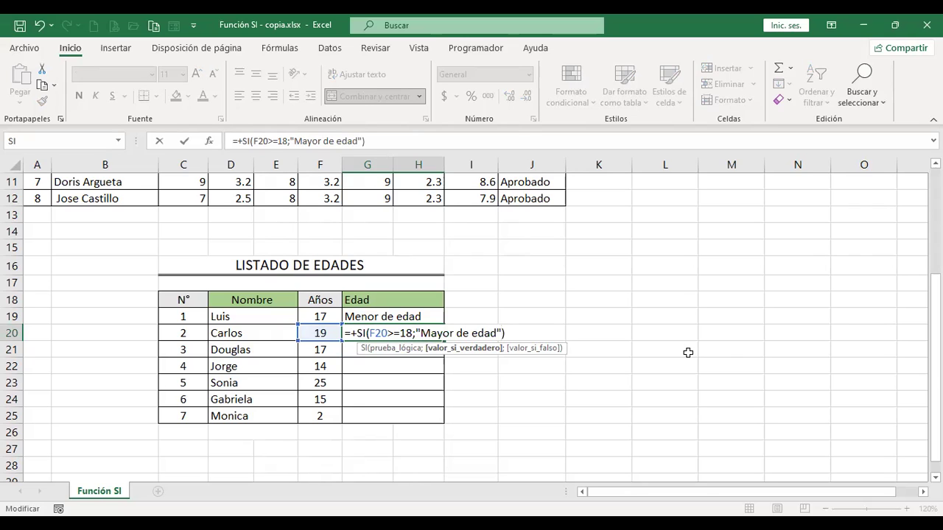
{"action": "key", "text": "ctrl+Return"}
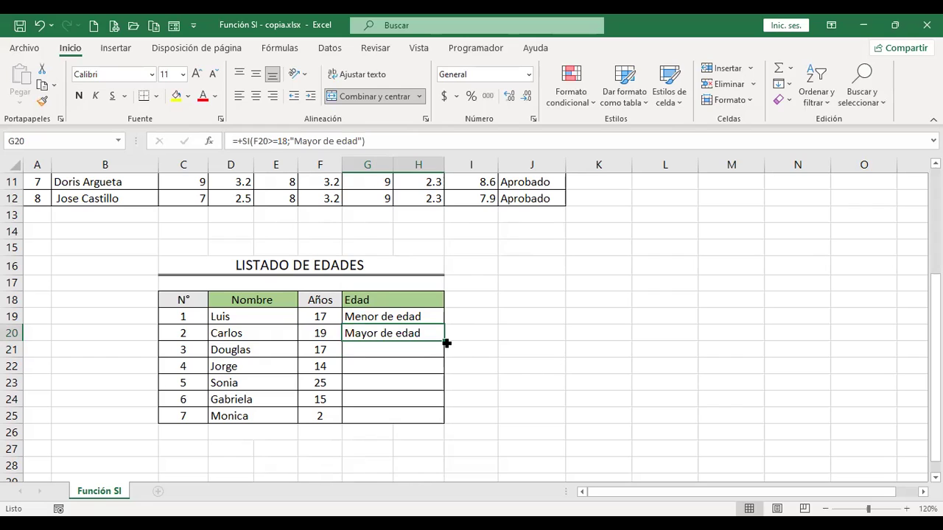
- Copy the G20 formula down through G25 and check the copied formula in G21
{"action": "left_click_drag", "start_coordinate": [442, 340], "coordinate": [438, 419]}
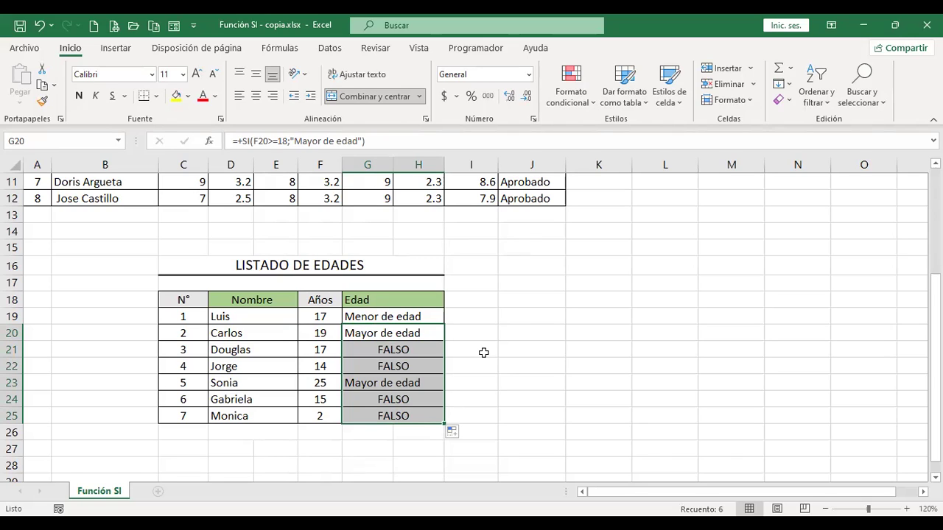
{"action": "left_click", "coordinate": [420, 351]}
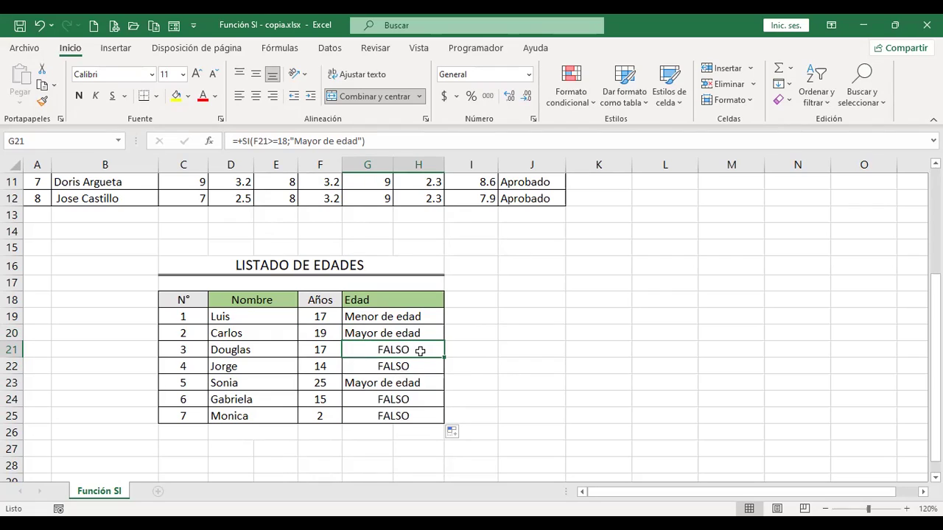
{"action": "double_click", "coordinate": [420, 351]}
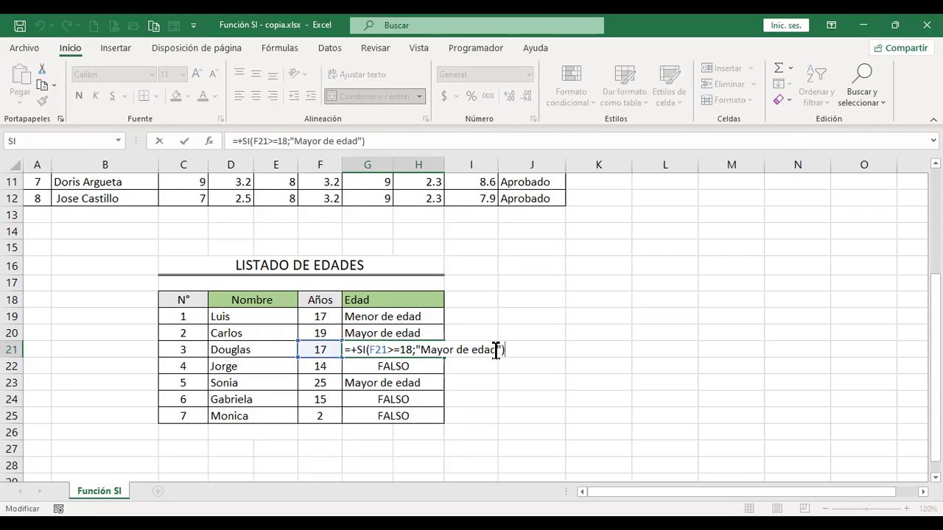
{"action": "left_click", "coordinate": [552, 357]}
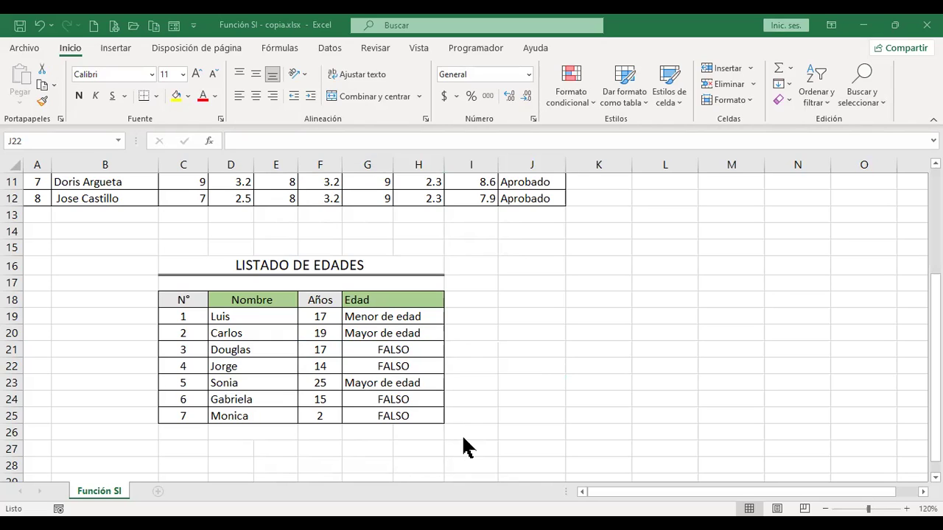
{"action": "left_click", "coordinate": [476, 315]}
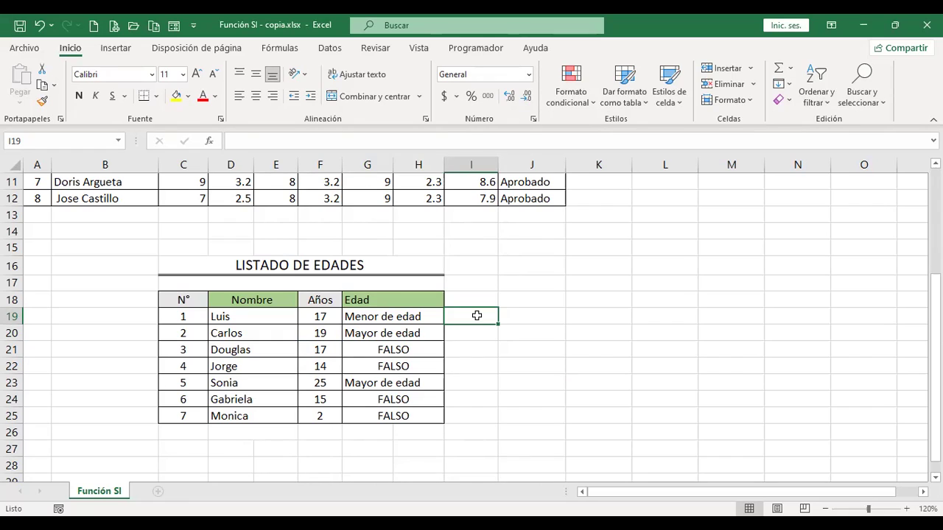
- Examine the arguments of the SI formula in G21, checking for the false value, without changing it
{"action": "key", "text": "Left"}
{"action": "key", "text": "Down"}
{"action": "key", "text": "Down"}
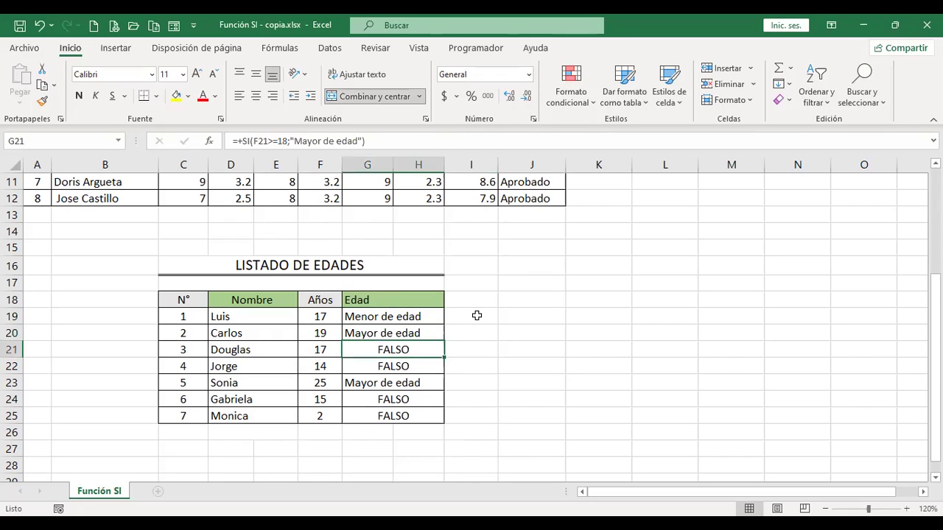
{"action": "key", "text": "F2"}
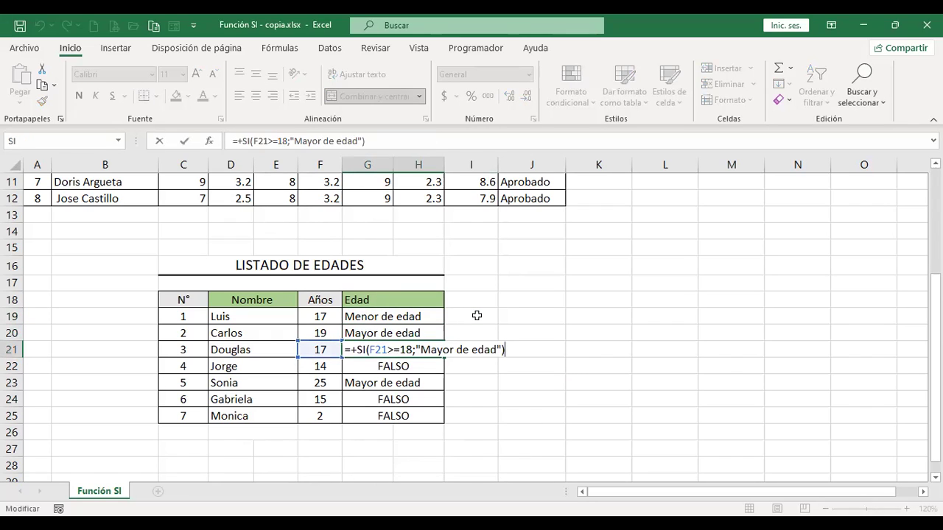
{"action": "key", "text": "Left"}
{"action": "key", "text": "Left"}
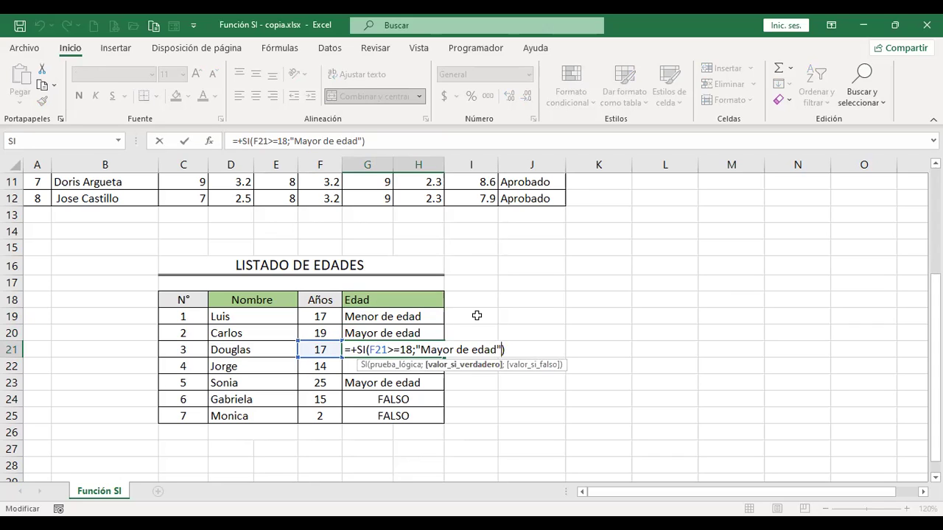
{"action": "key", "text": "Return"}
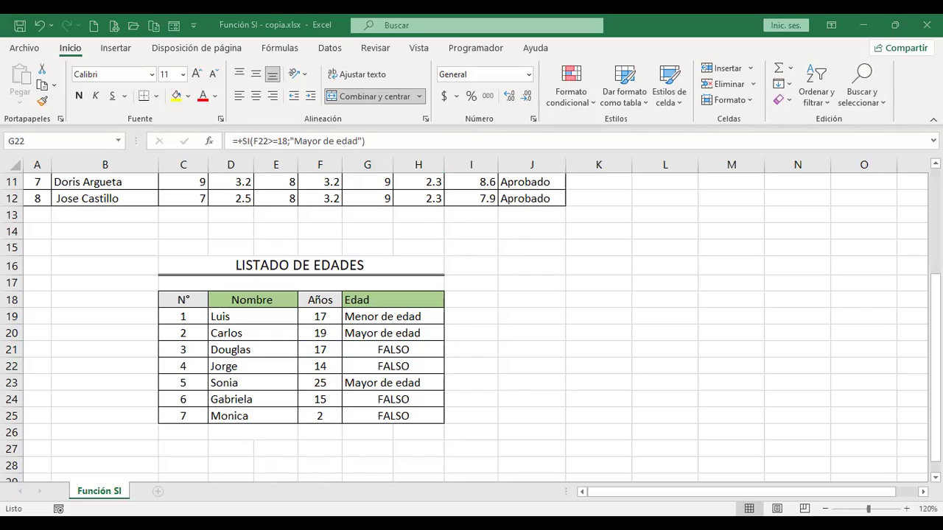
{"action": "left_click", "coordinate": [406, 349]}
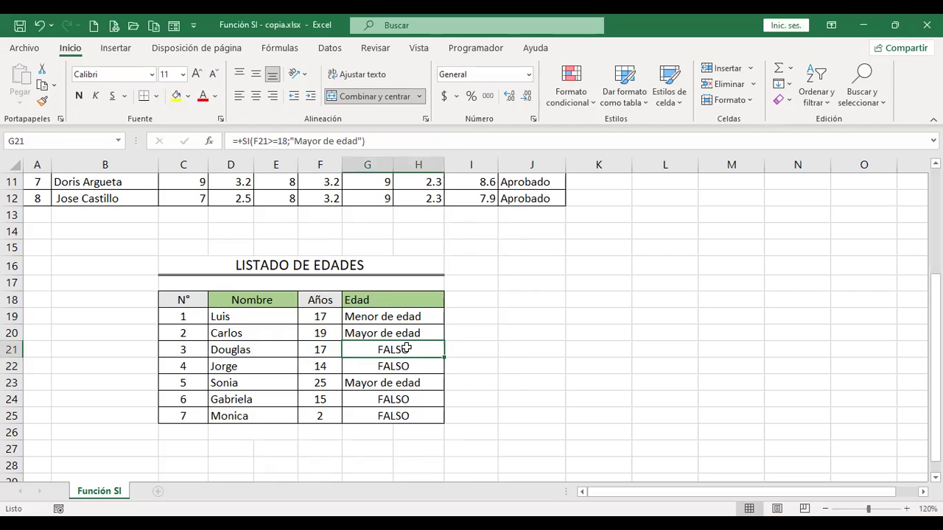
{"action": "key", "text": "F2"}
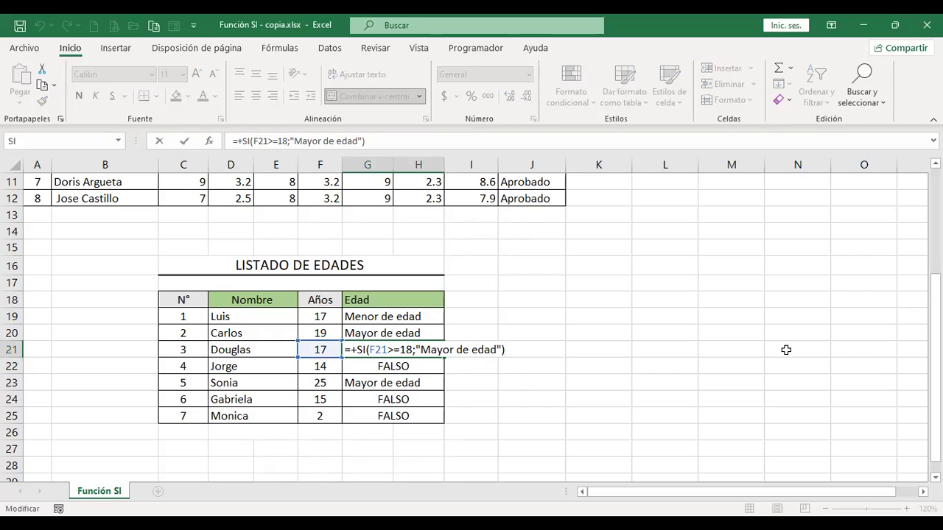
{"action": "key", "text": "Left"}
{"action": "key", "text": "Return"}
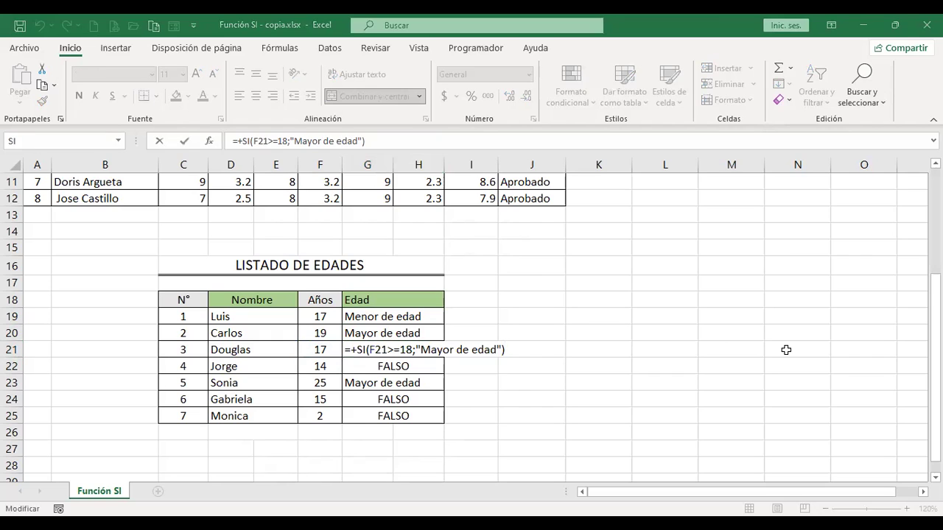
- Examine the logical test F21>=18 within the G21 formula
{"action": "double_click", "coordinate": [383, 349]}
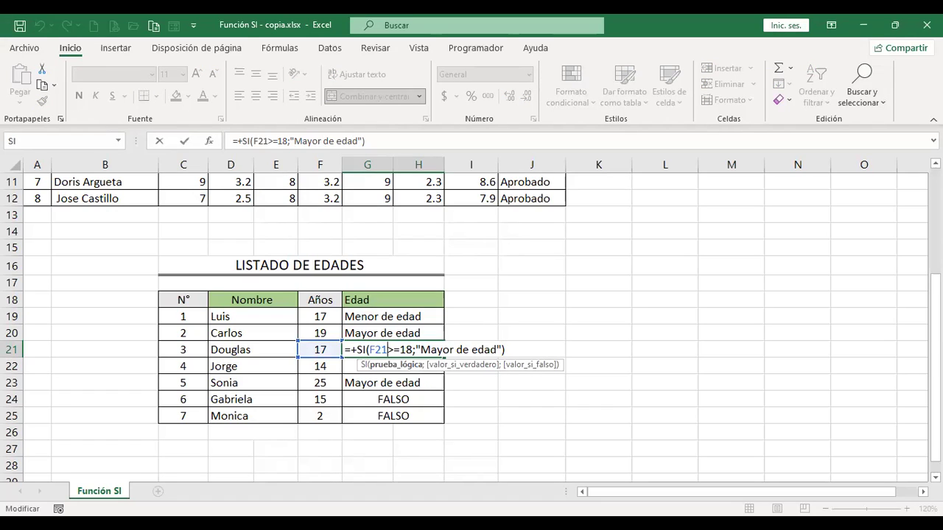
{"action": "key", "text": "Left"}
{"action": "key", "text": "Left"}
{"action": "key", "text": "Left"}
{"action": "key", "text": "shift+Right"}
{"action": "key", "text": "shift+Right"}
{"action": "key", "text": "shift+Right"}
{"action": "key", "text": "shift+Right"}
{"action": "key", "text": "shift+Right"}
{"action": "key", "text": "shift+Right"}
{"action": "key", "text": "shift+Right"}
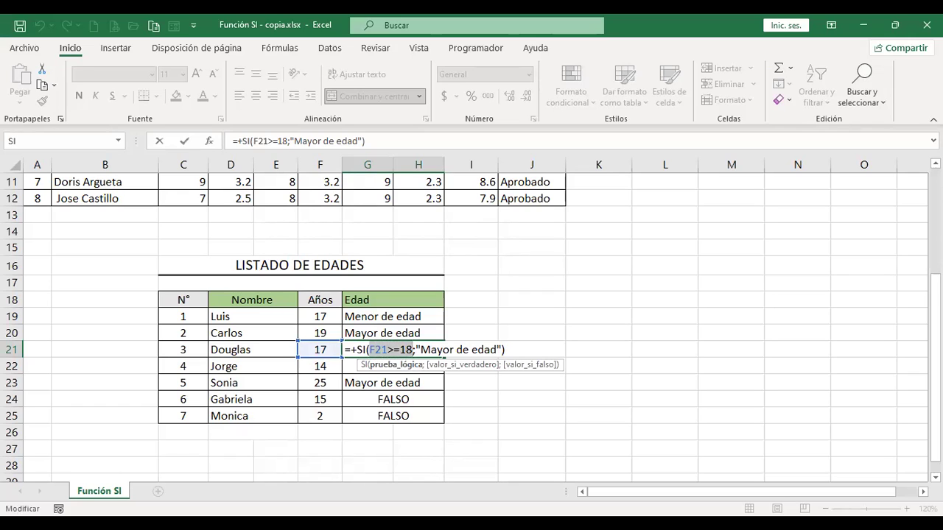
{"action": "key", "text": "Right"}
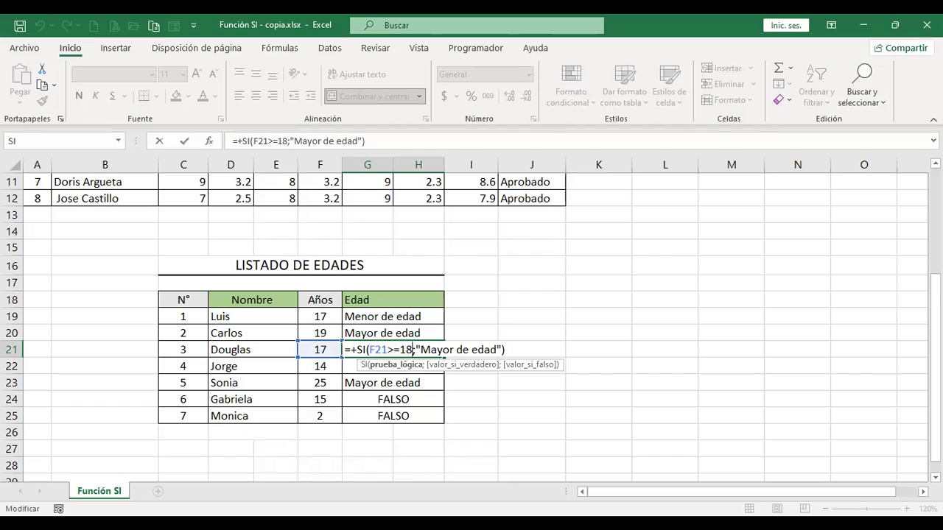
- Add "Menor de edad" in quotation marks as the false value of the SI formula in G21
{"action": "key", "text": "Right"}
{"action": "key", "text": "Right"}
{"action": "key", "text": "Right"}
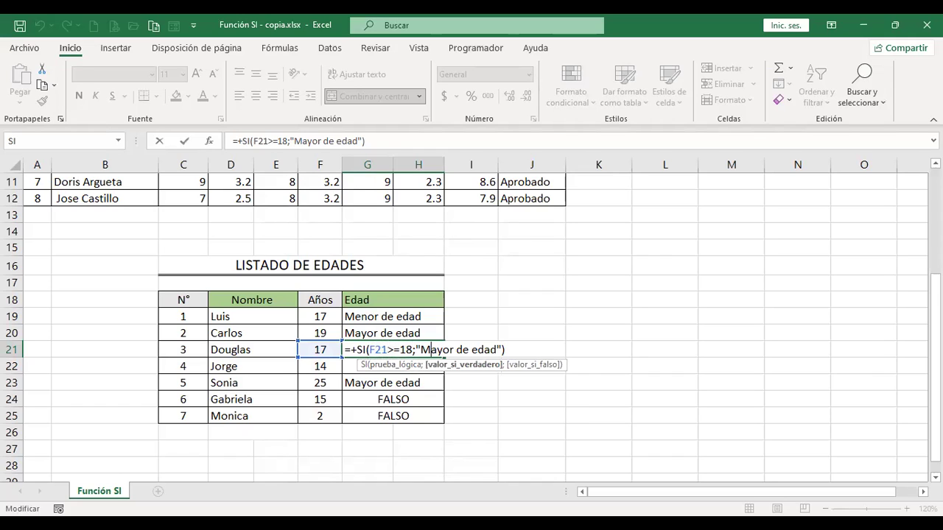
{"action": "key", "text": "Right"}
{"action": "key", "text": "Right"}
{"action": "key", "text": "Right"}
{"action": "key", "text": "Right"}
{"action": "key", "text": "Right"}
{"action": "key", "text": "Right"}
{"action": "key", "text": "Right"}
{"action": "key", "text": "Right"}
{"action": "key", "text": "Right"}
{"action": "key", "text": "Right"}
{"action": "key", "text": "Right"}
{"action": "key", "text": "Right"}
{"action": "type", "text": ";\""}
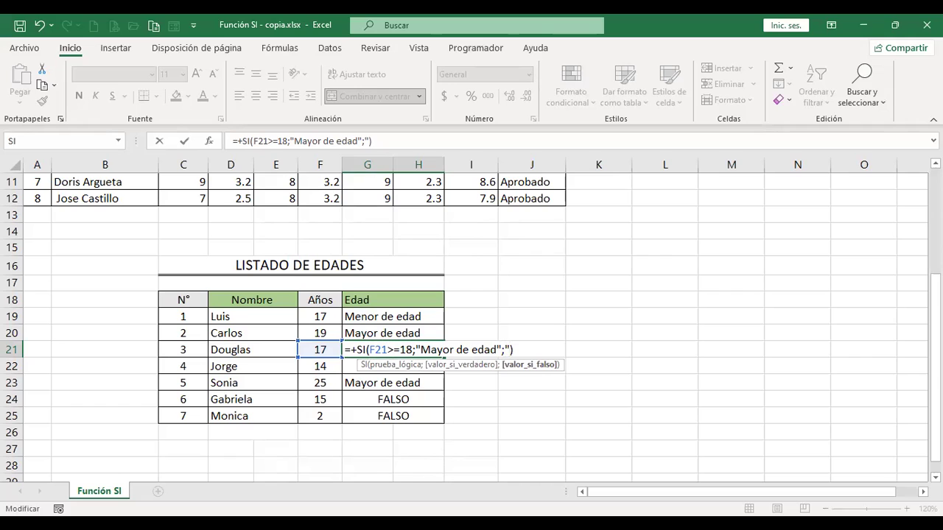
{"action": "type", "text": "Menor de edad\""}
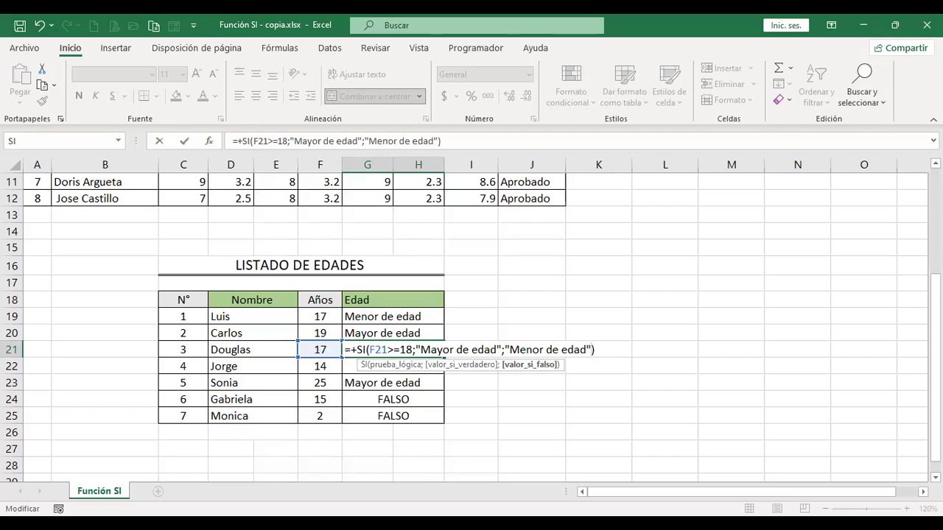
{"action": "key", "text": "Return"}
- Copy the G21 formula down through G25 and compare the formulas in G19 and G21
{"action": "key", "text": "Up"}
{"action": "key", "text": "ctrl+c"}
{"action": "key", "text": "Down"}
{"action": "key", "text": "shift+Down"}
{"action": "key", "text": "shift+Down"}
{"action": "key", "text": "shift+Down"}
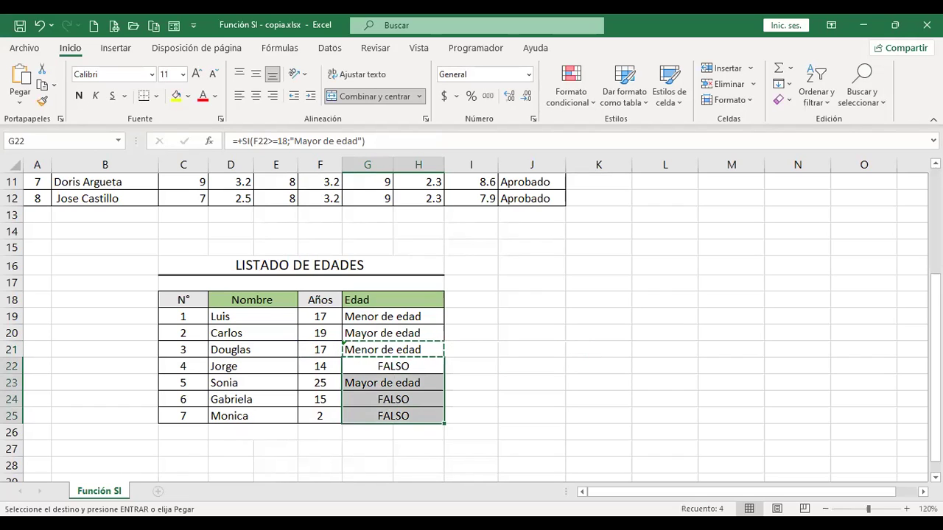
{"action": "key", "text": "Return"}
{"action": "key", "text": "Up"}
{"action": "key", "text": "Up"}
{"action": "key", "text": "Up"}
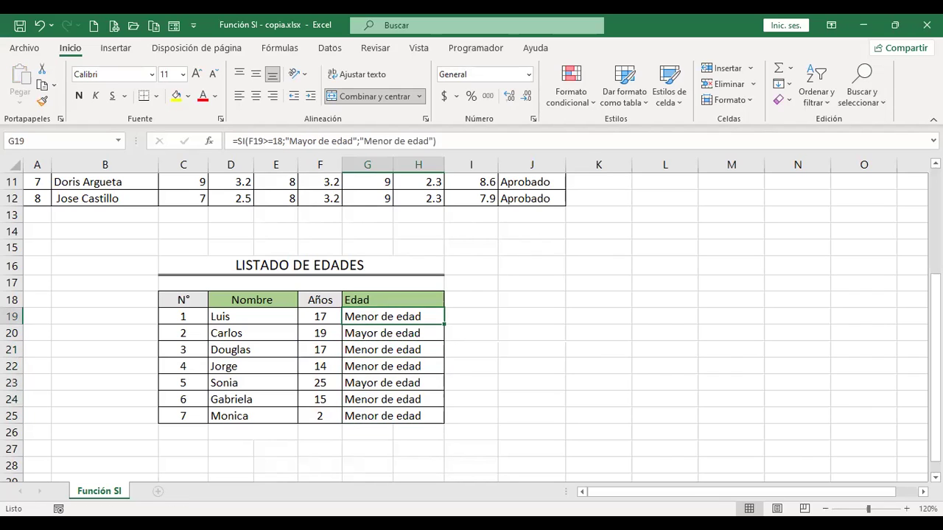
{"action": "key", "text": "Down"}
{"action": "key", "text": "Down"}
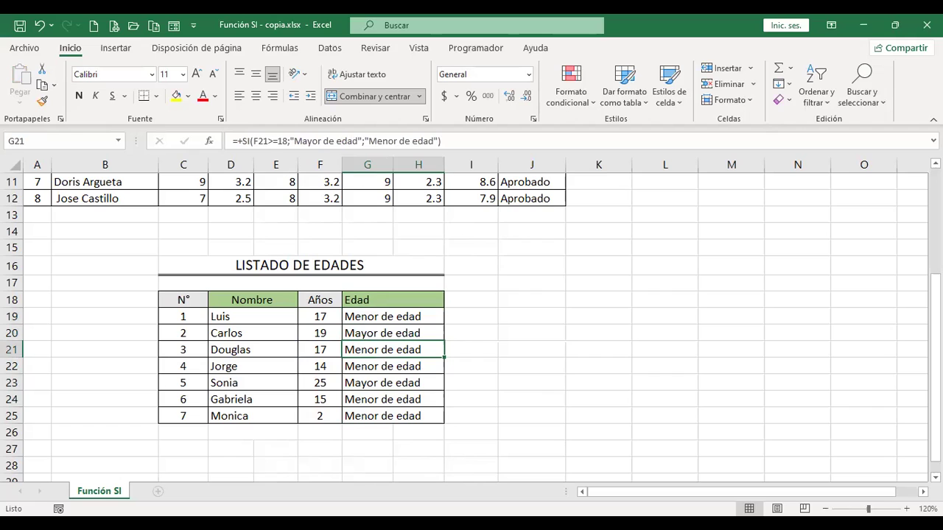
- Set the age in F19 to 15 to test the classification in G19
{"action": "key", "text": "Left"}
{"action": "key", "text": "Up"}
{"action": "key", "text": "Up"}
{"action": "key", "text": "Up"}
{"action": "key", "text": "Down"}
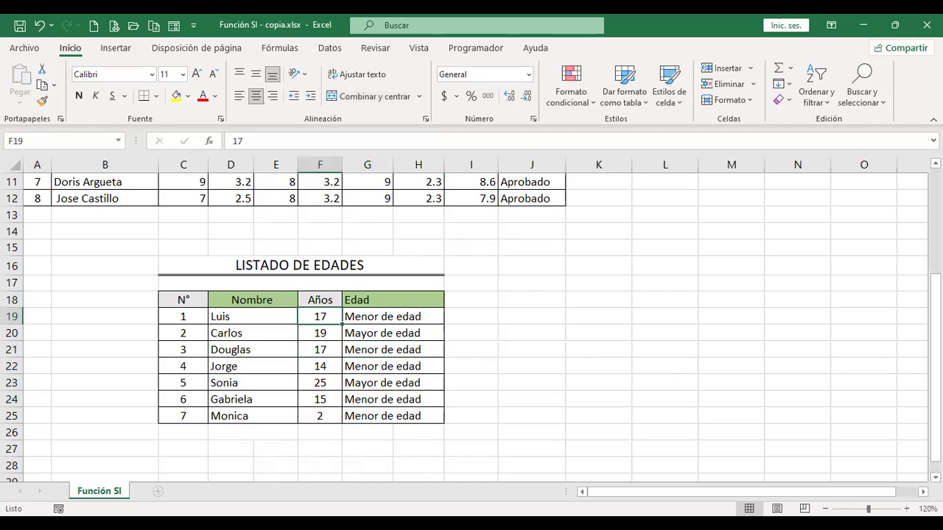
{"action": "type", "text": "15"}
{"action": "key", "text": "Return"}
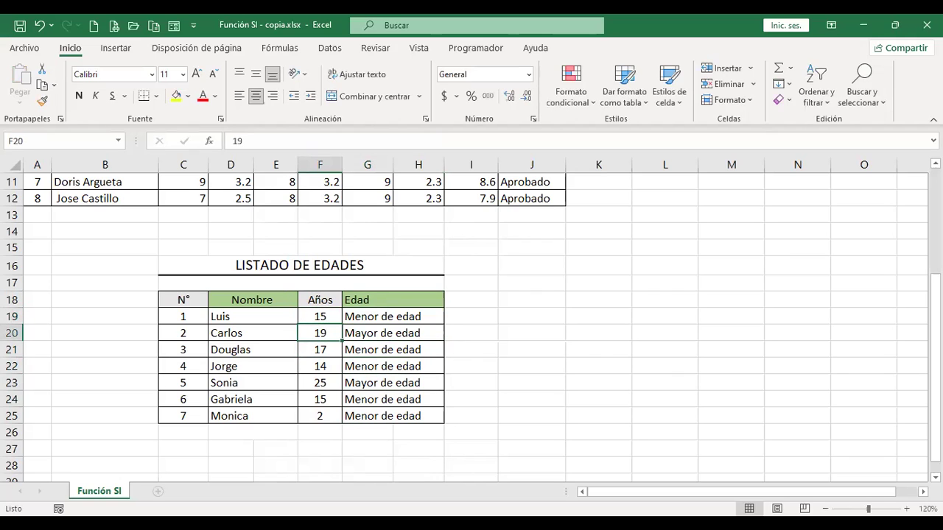
- Set the age in F19 to 17 and re-enter 19 as the age in F20
{"action": "key", "text": "Up"}
{"action": "type", "text": "17"}
{"action": "key", "text": "Return"}
{"action": "type", "text": "2"}
{"action": "key", "text": "BackSpace"}
{"action": "type", "text": "19"}
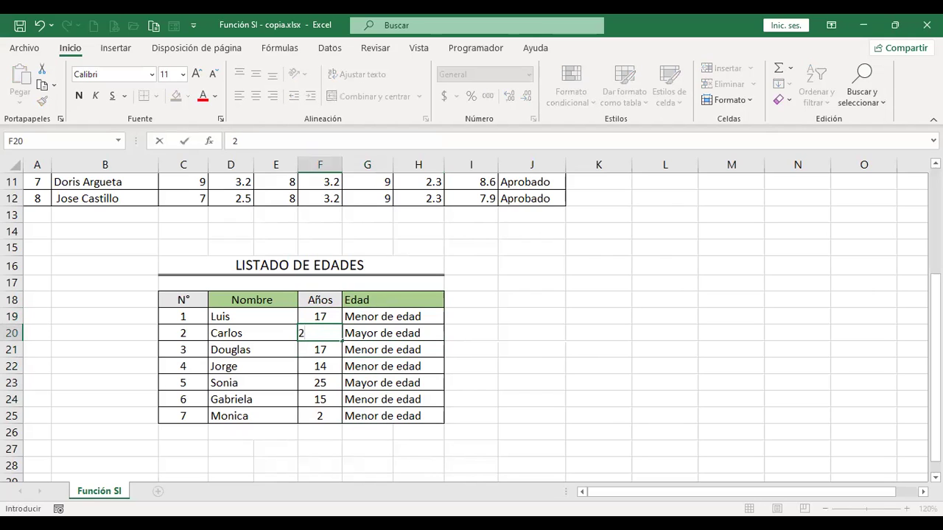
- Set the age in F19 to 21 and check the classification formula in G19
{"action": "key", "text": "Up"}
{"action": "type", "text": "21"}
{"action": "key", "text": "Return"}
{"action": "key", "text": "Up"}
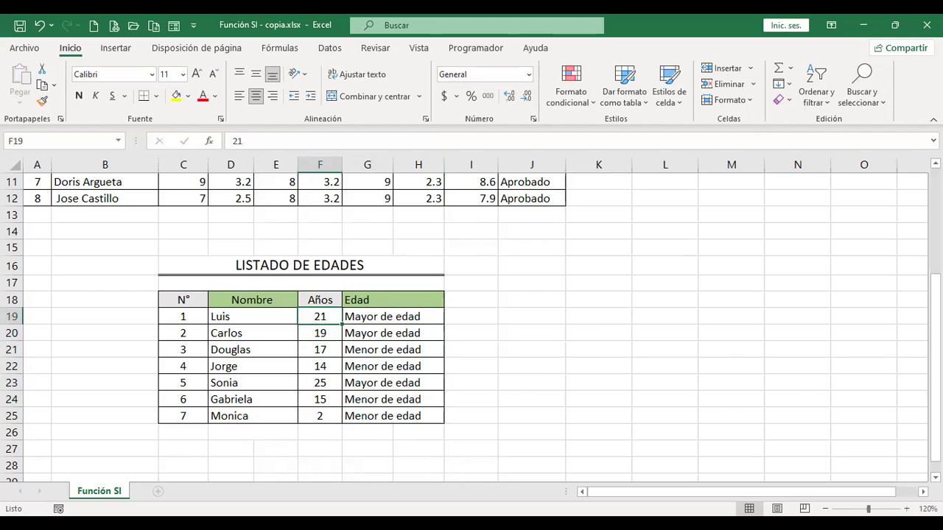
{"action": "left_click", "coordinate": [392, 316]}
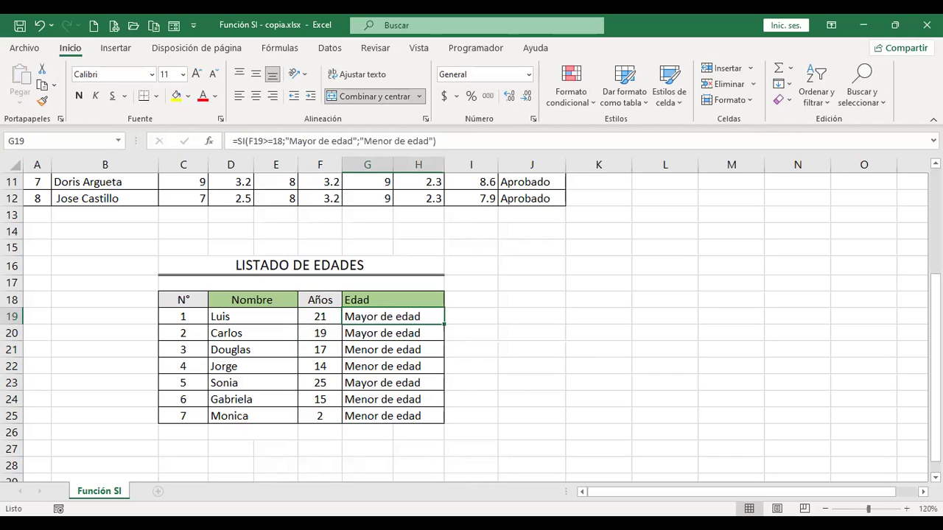
{"action": "left_click", "coordinate": [320, 316]}
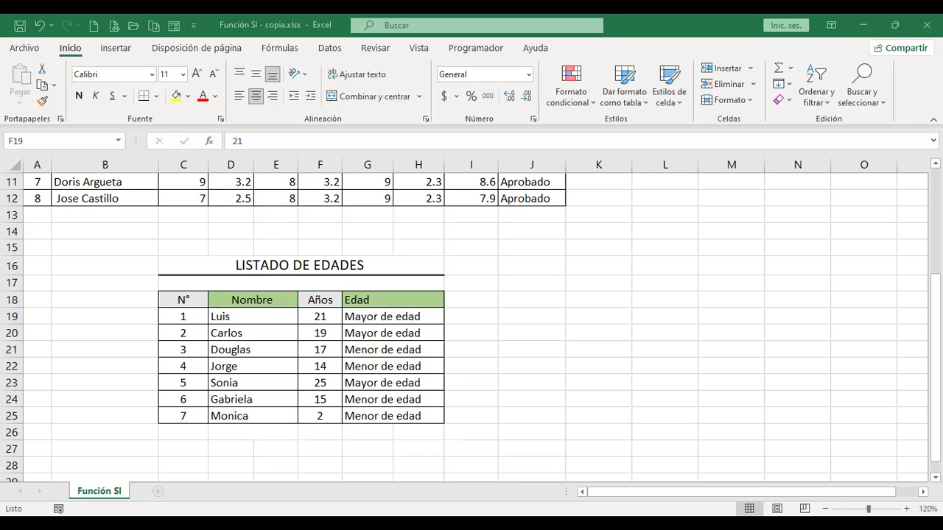
- Add a new worksheet after Función SI and increase the font size of all its cells to 14
{"action": "left_click", "coordinate": [157, 491]}
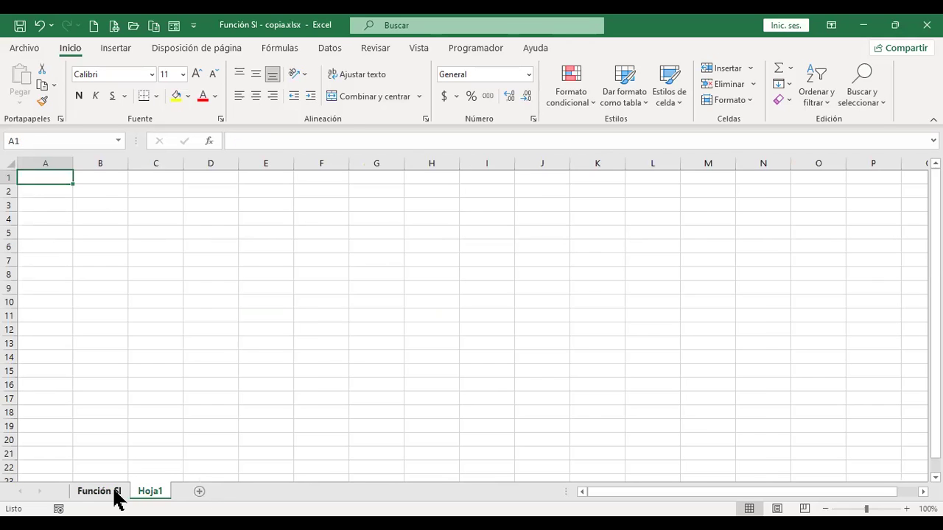
{"action": "left_click", "coordinate": [112, 494]}
{"action": "left_click", "coordinate": [645, 266]}
{"action": "scroll", "coordinate": [645, 266], "scroll_direction": "up", "scroll_amount": 4}
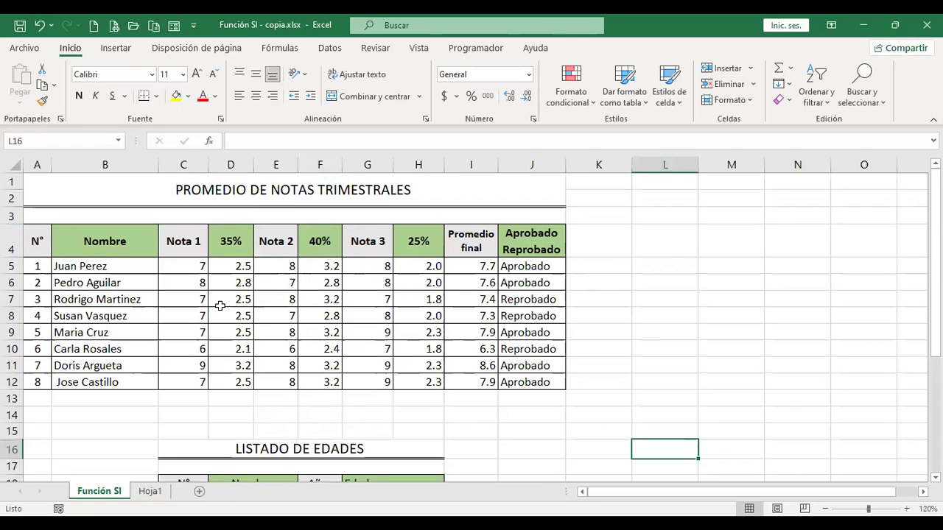
{"action": "left_click", "coordinate": [147, 495]}
{"action": "scroll", "coordinate": [161, 336], "scroll_direction": "up", "scroll_amount": 6}
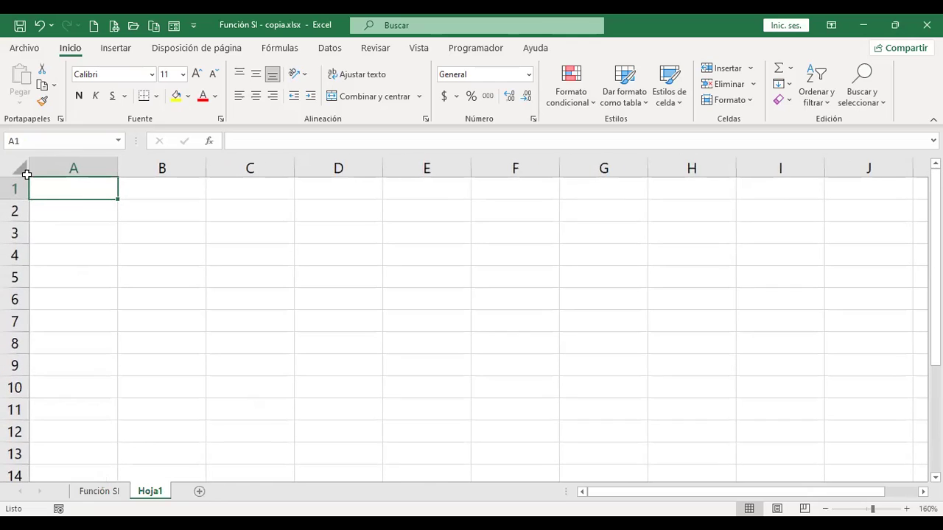
{"action": "key", "text": "ctrl+a"}
{"action": "left_click", "coordinate": [196, 74]}
{"action": "left_click", "coordinate": [196, 73]}
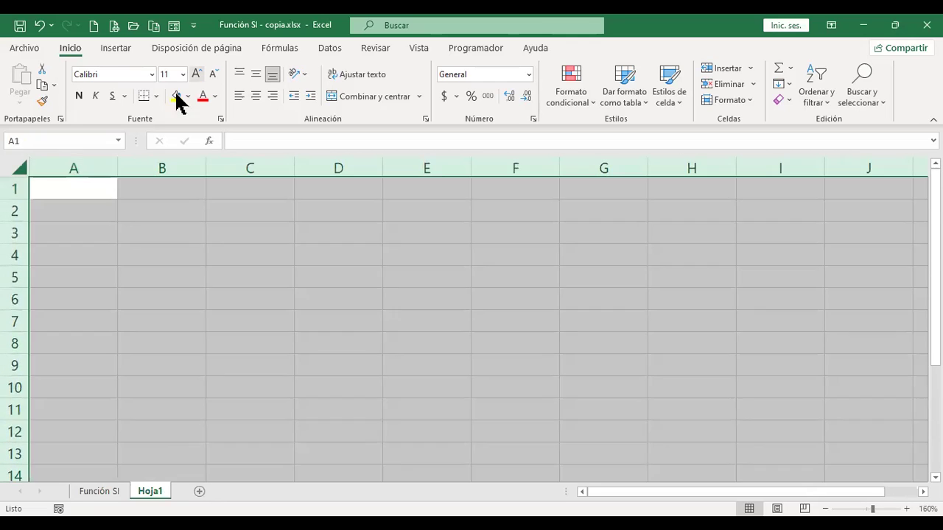
{"action": "left_click", "coordinate": [76, 191]}
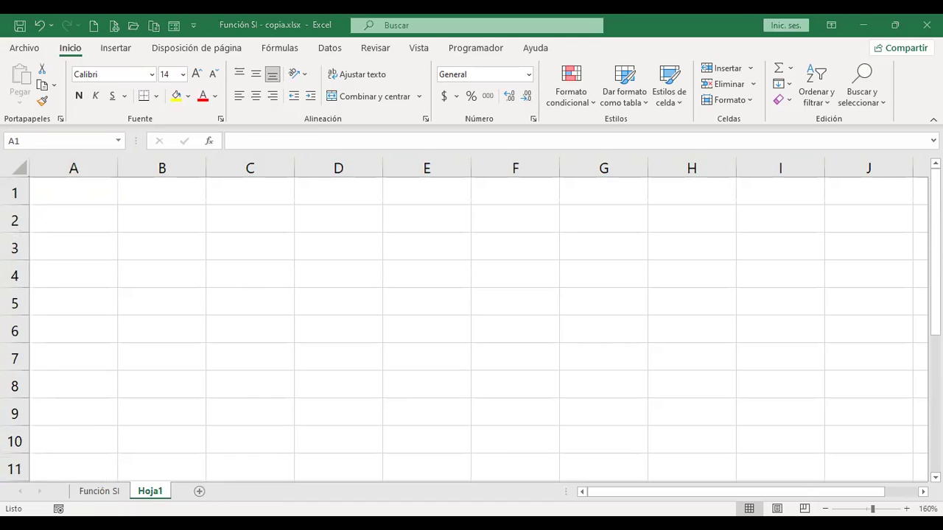
- Return to the Función SI sheet and open the SI formula in J5 to examine its arguments
{"action": "left_click", "coordinate": [98, 492]}
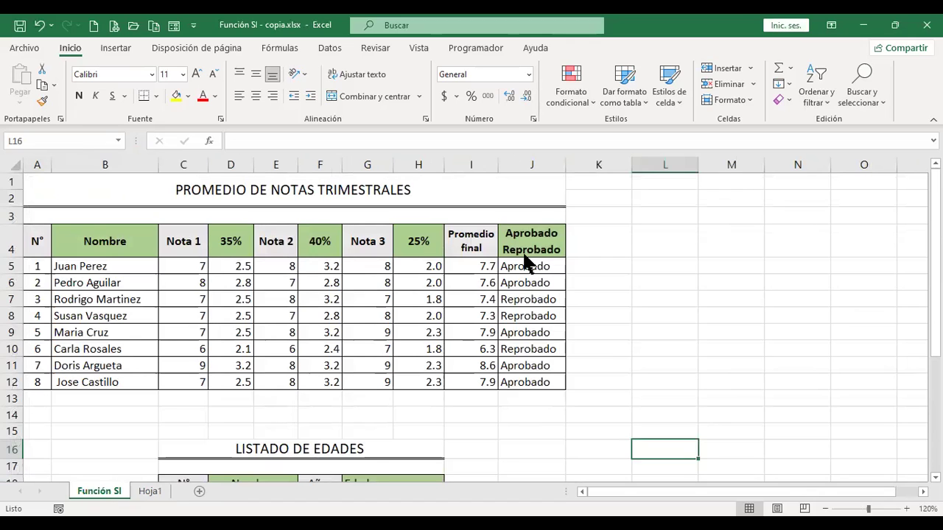
{"action": "key", "text": "F2"}
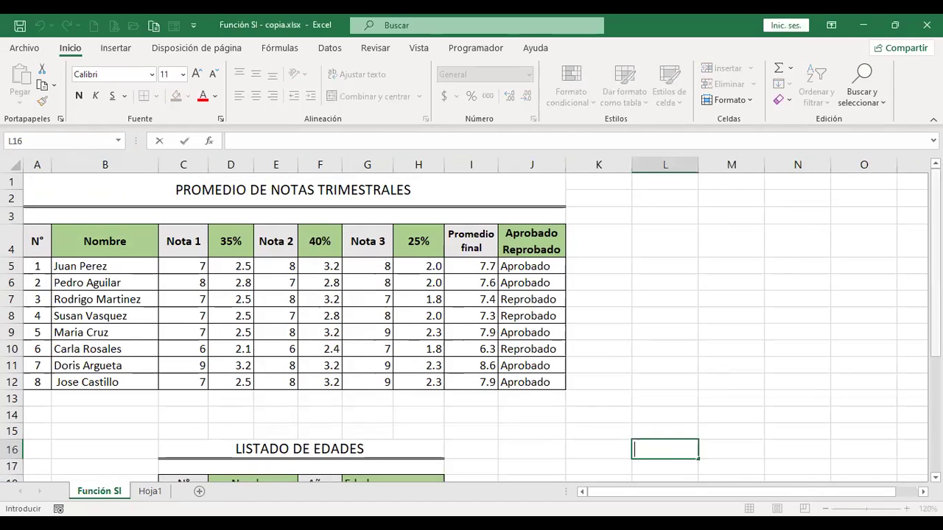
{"action": "left_click", "coordinate": [616, 266]}
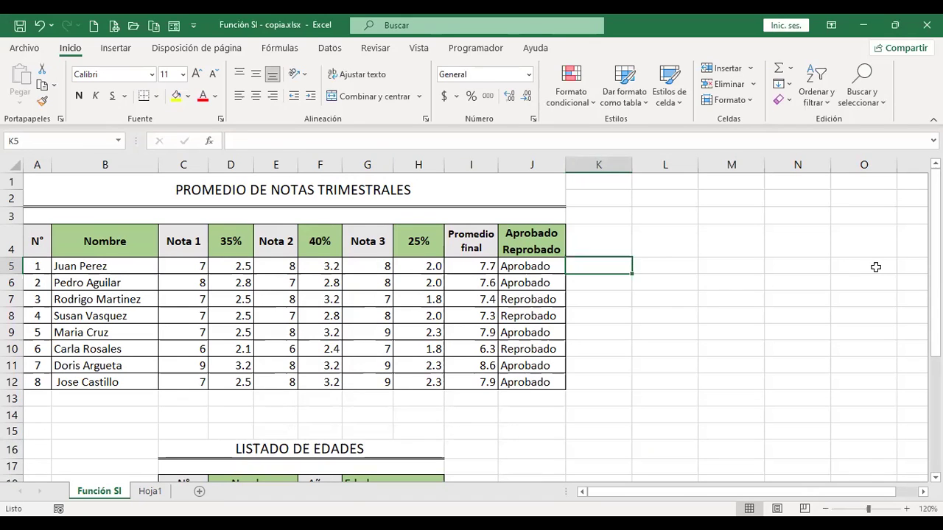
{"action": "key", "text": "Left"}
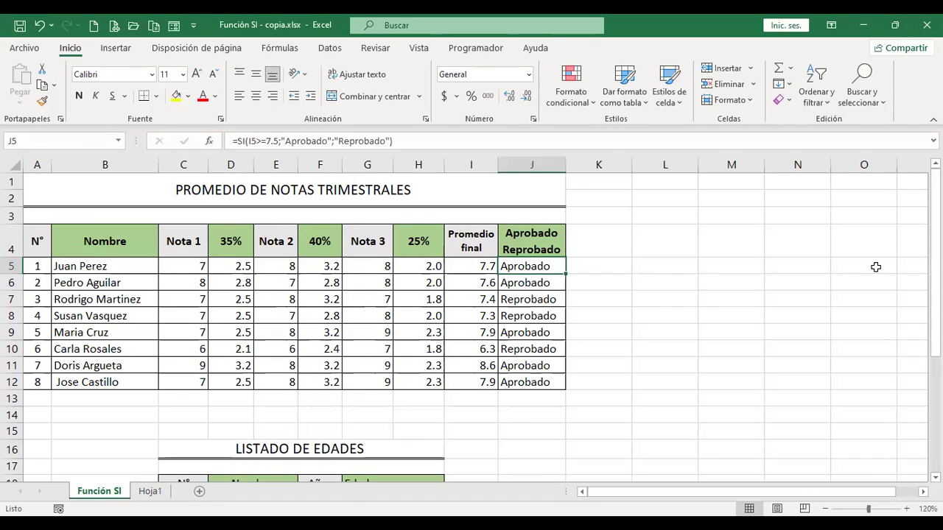
{"action": "key", "text": "F2"}
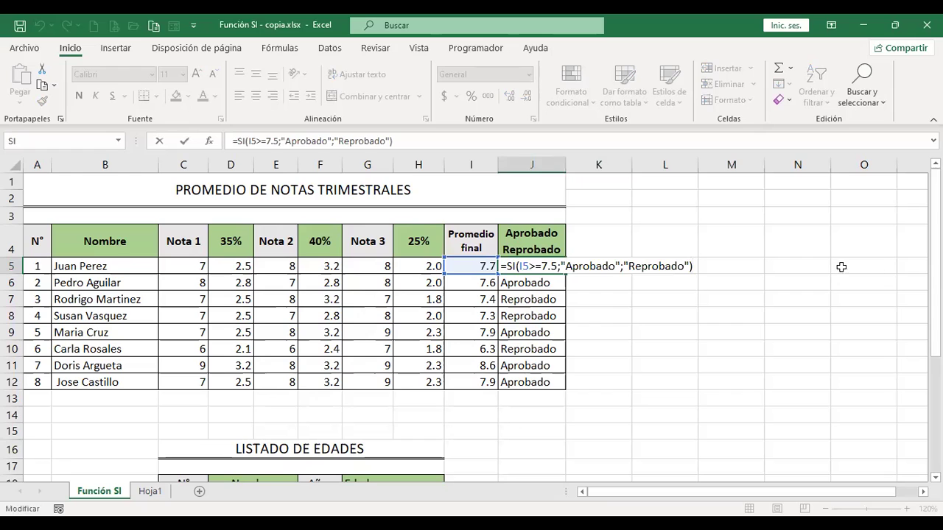
{"action": "left_click", "coordinate": [597, 270]}
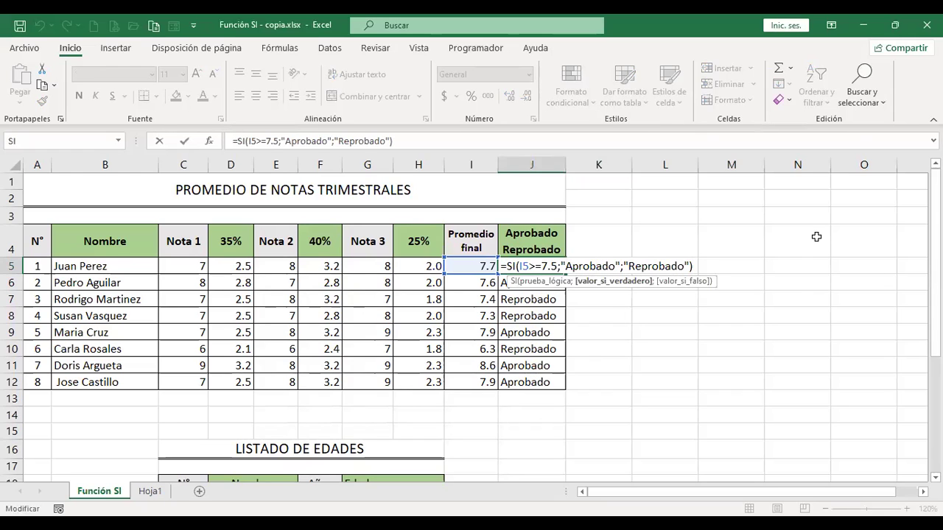
- Try removing the true value "Aprobado" from the SI formula in J5
{"action": "key", "text": "Left"}
{"action": "key", "text": "Left"}
{"action": "key", "text": "Left"}
{"action": "key", "text": "Left"}
{"action": "key", "text": "Left"}
{"action": "key", "text": "Left"}
{"action": "key", "text": "shift+Right"}
{"action": "key", "text": "shift+Right"}
{"action": "key", "text": "shift+Right"}
{"action": "key", "text": "shift+Right"}
{"action": "key", "text": "shift+Right"}
{"action": "key", "text": "shift+Right"}
{"action": "key", "text": "shift+Right"}
{"action": "key", "text": "shift+Right"}
{"action": "key", "text": "shift+Right"}
{"action": "key", "text": "shift+Right"}
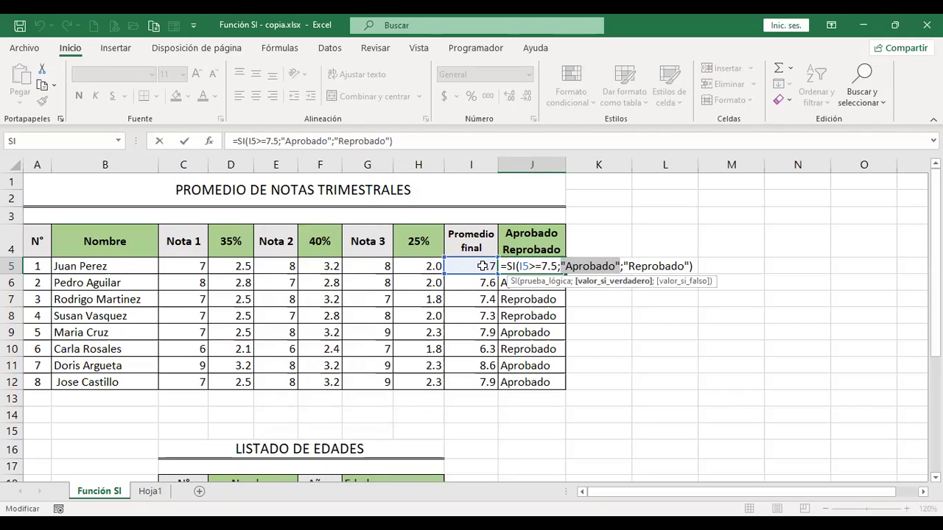
{"action": "key", "text": "BackSpace"}
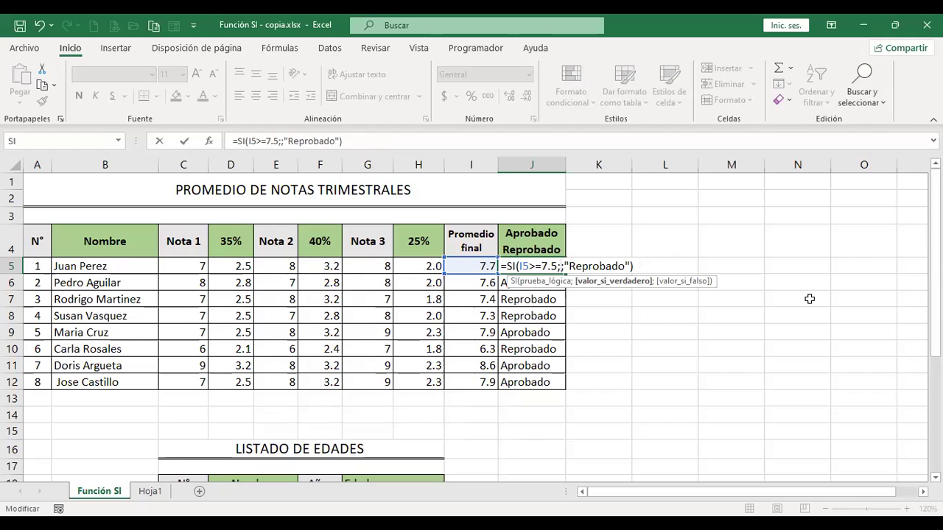
{"action": "key", "text": "Escape"}
- Clear the formula in J5 and undo the deletion
{"action": "key", "text": "Delete"}
{"action": "key", "text": "Down"}
{"action": "key", "text": "shift+Down"}
{"action": "key", "text": "shift+Down"}
{"action": "key", "text": "shift+Down"}
{"action": "key", "text": "shift+Down"}
{"action": "key", "text": "shift+Down"}
{"action": "key", "text": "shift+Down"}
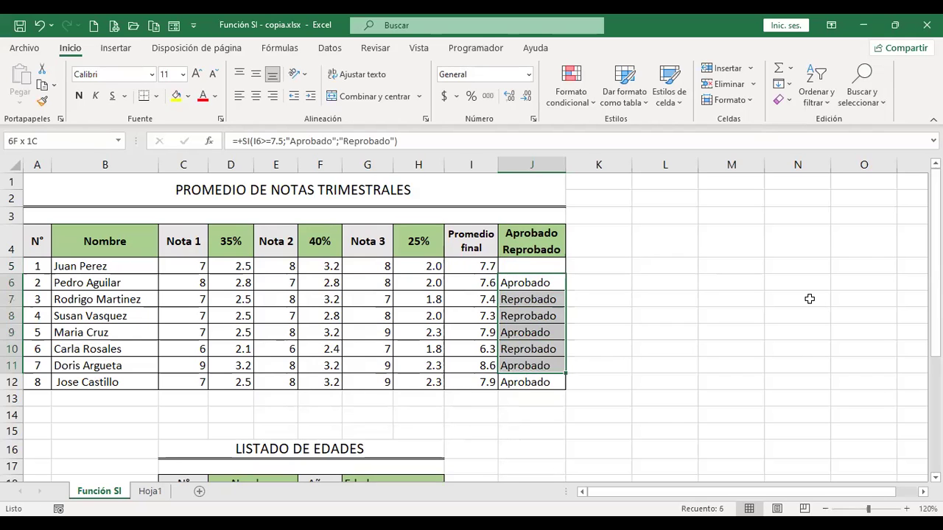
{"action": "key", "text": "Up"}
{"action": "key", "text": "ctrl+z"}
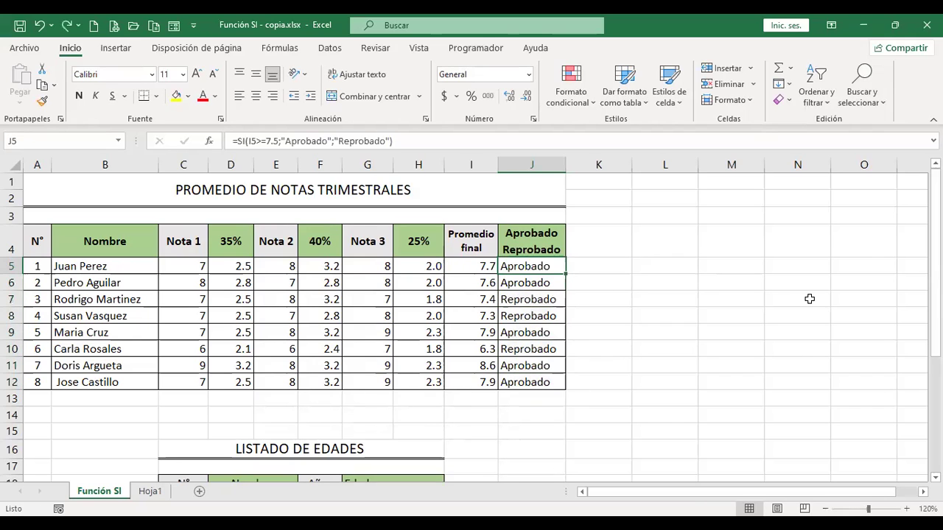
- Add the header Extra in K4, beside the Aprobado Reprobado column
{"action": "key", "text": "Right"}
{"action": "key", "text": "Up"}
{"action": "key", "text": "Left"}
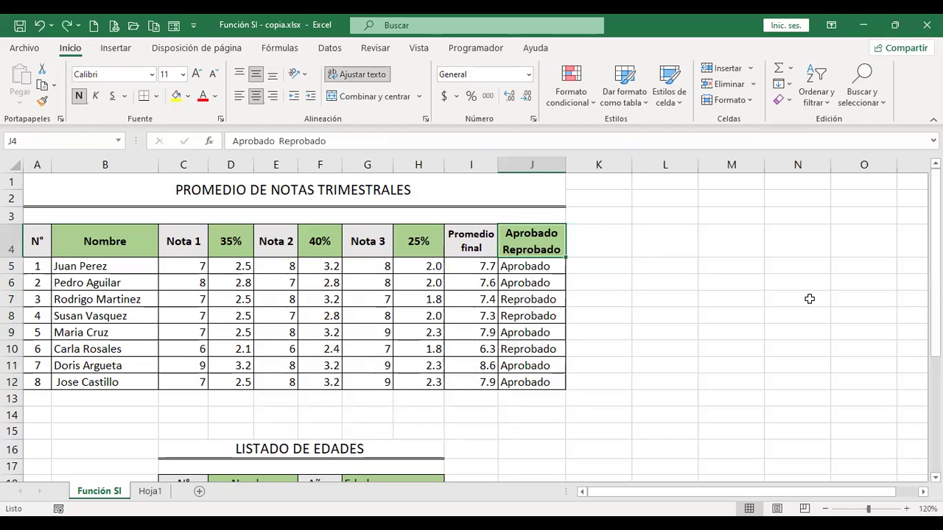
{"action": "key", "text": "Right"}
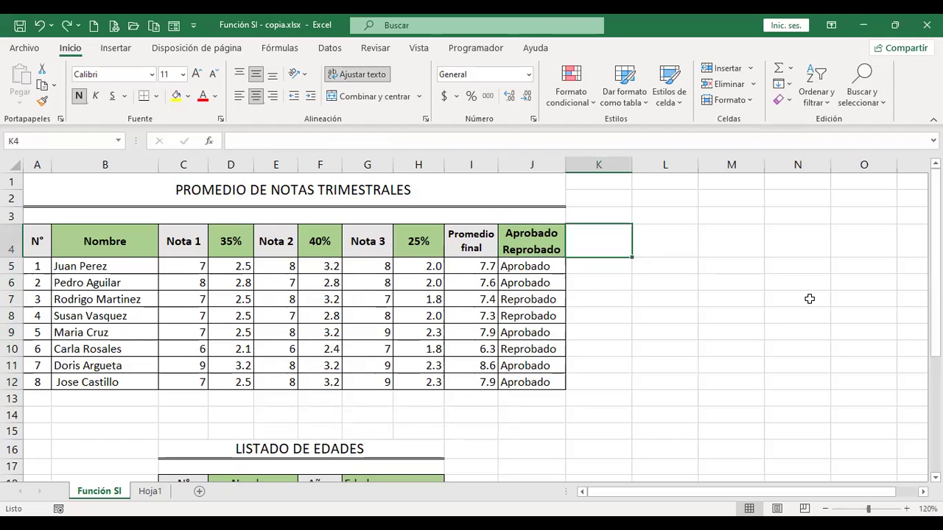
{"action": "key", "text": "Left"}
{"action": "key", "text": "Right"}
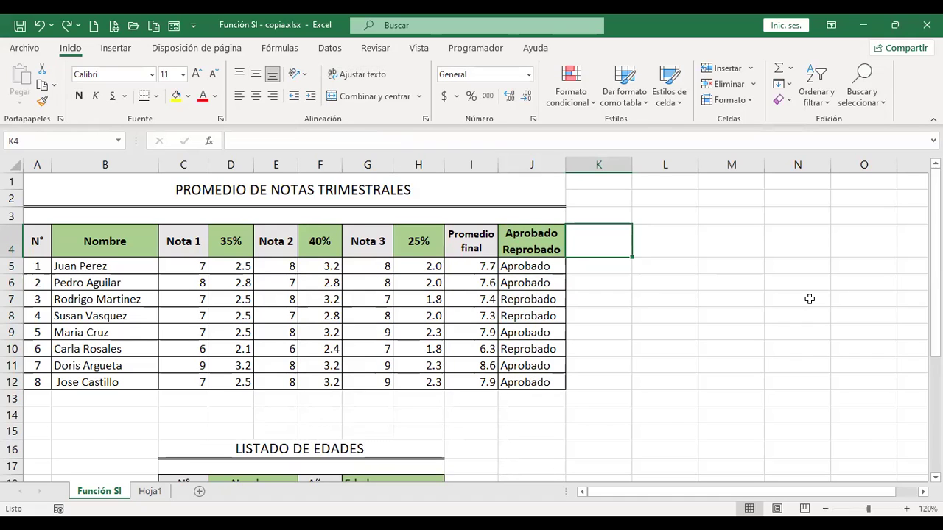
{"action": "type", "text": "Extra"}
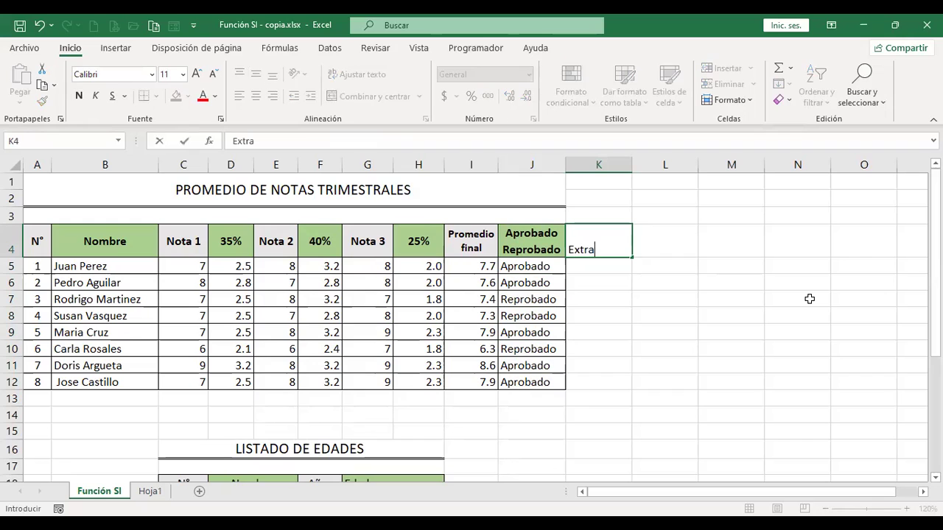
{"action": "key", "text": "Return"}
- Copy the formatting of the Promedio final header in I4 to the Extra header in K4
{"action": "key", "text": "Up"}
{"action": "key", "text": "Left"}
{"action": "key", "text": "Left"}
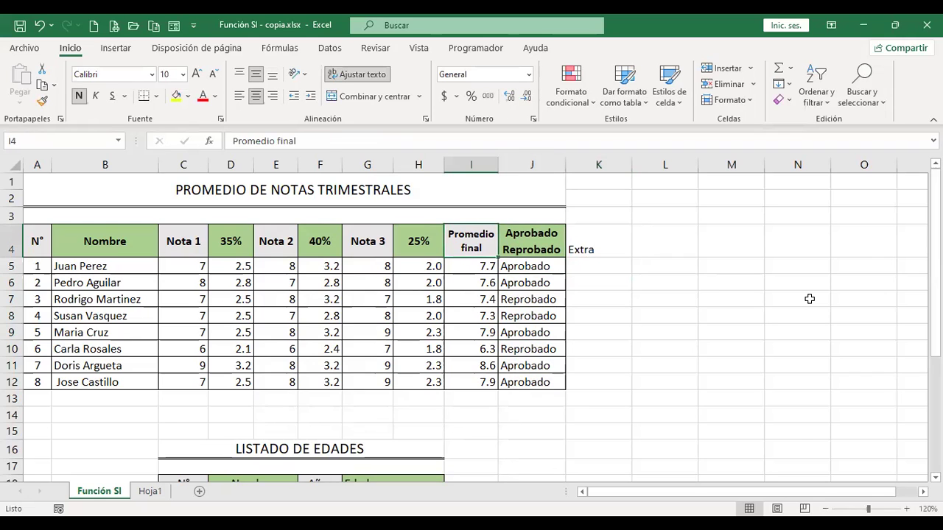
{"action": "left_click", "coordinate": [42, 101]}
{"action": "left_click", "coordinate": [579, 248]}
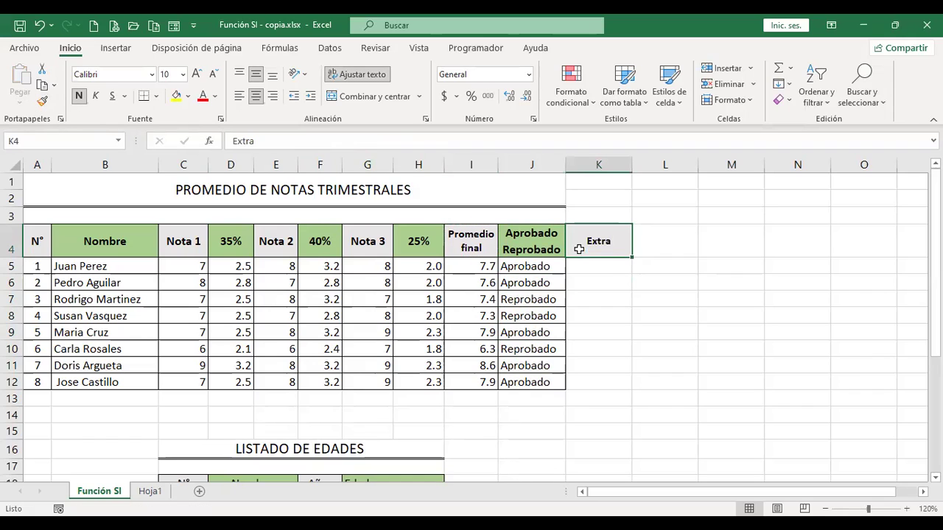
- Apply all borders to the cells K5:K12 below the Extra header
{"action": "left_click", "coordinate": [611, 270]}
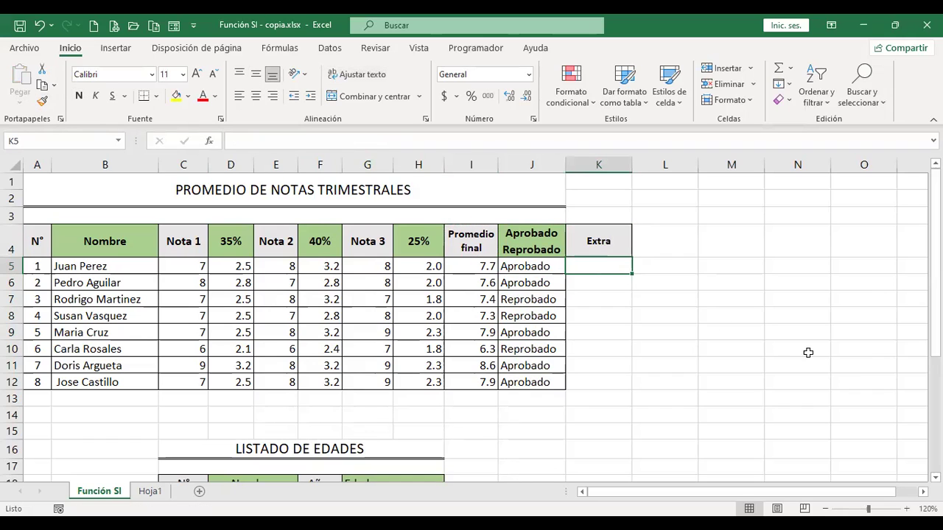
{"action": "left_click_drag", "start_coordinate": [608, 267], "coordinate": [599, 378]}
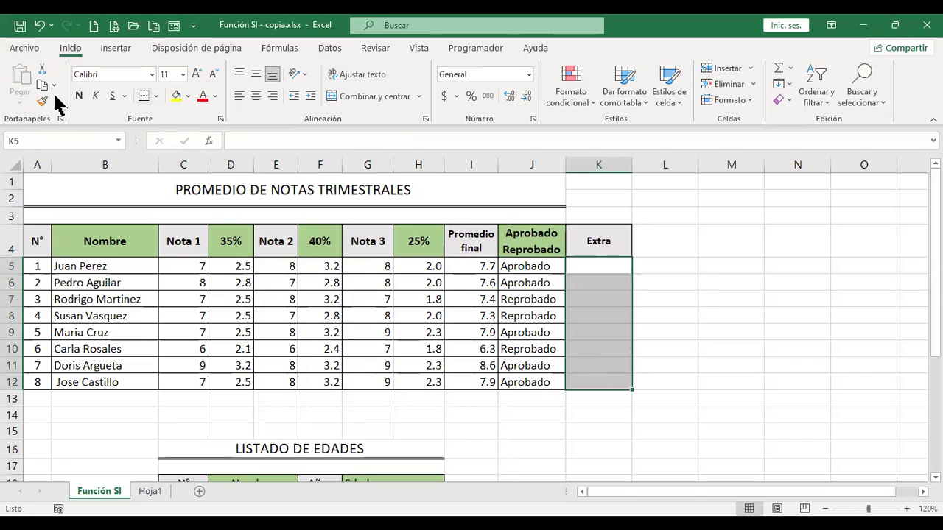
{"action": "left_click", "coordinate": [151, 94]}
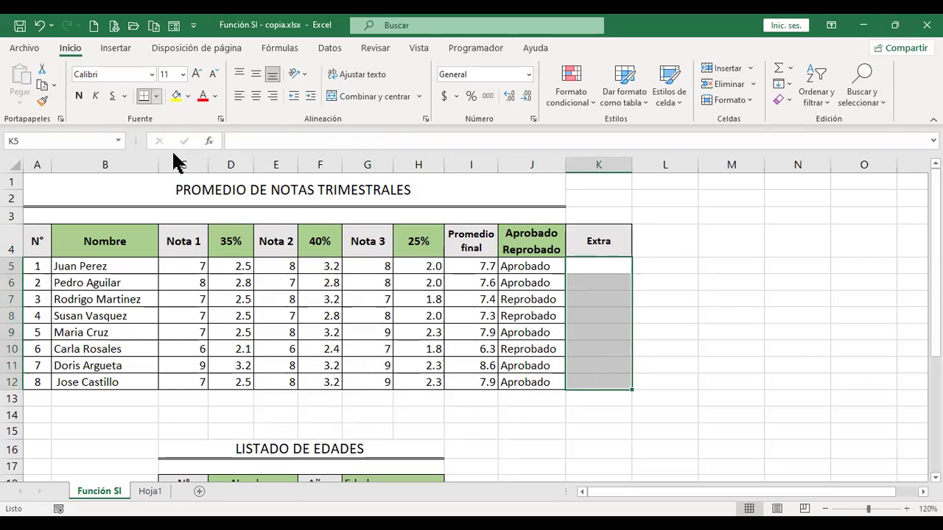
{"action": "left_click", "coordinate": [183, 235]}
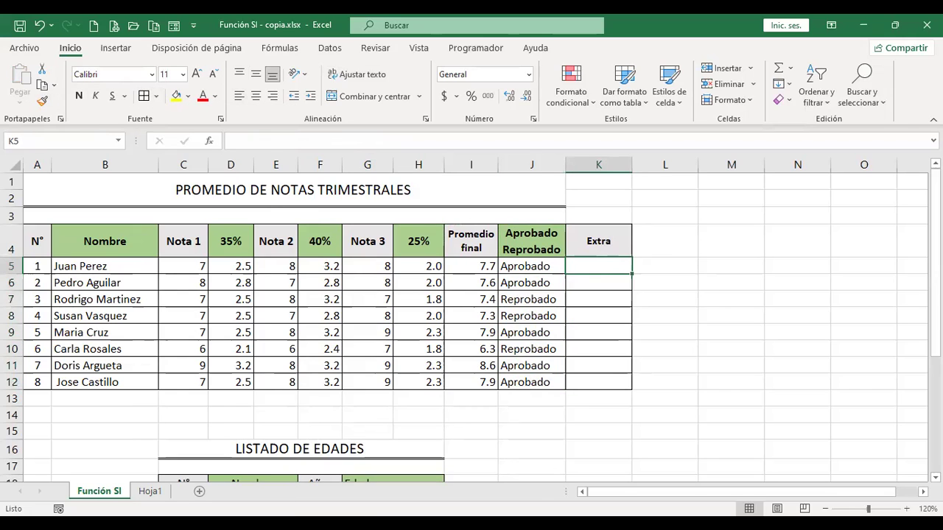
- Enter the formula +SI(I5>=7.5;I5+1;I5) in K5 to add one extra point to passing averages
{"action": "type", "text": "+"}
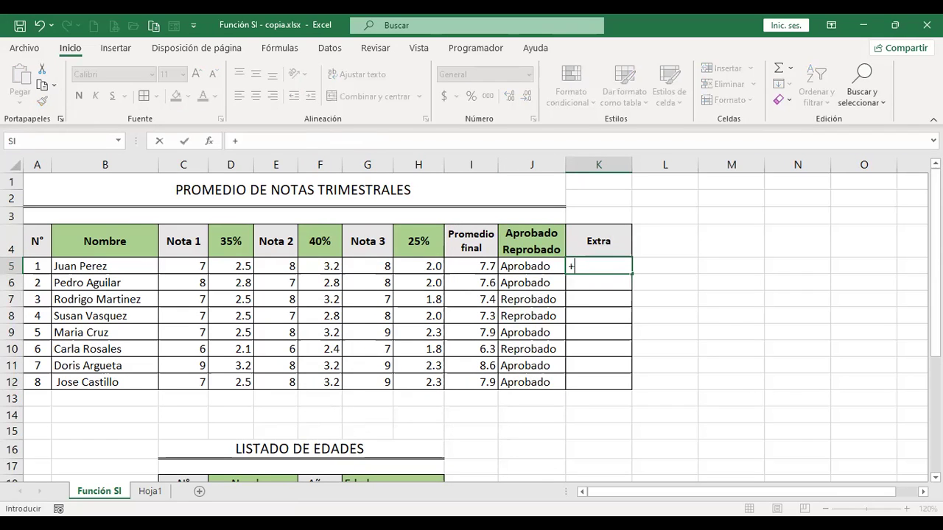
{"action": "type", "text": "si"}
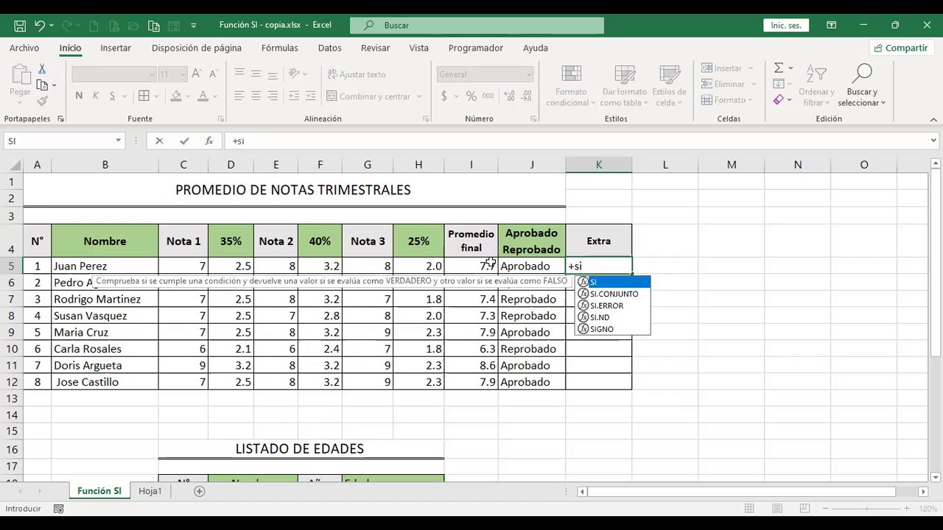
{"action": "double_click", "coordinate": [592, 283]}
{"action": "left_click", "coordinate": [477, 266]}
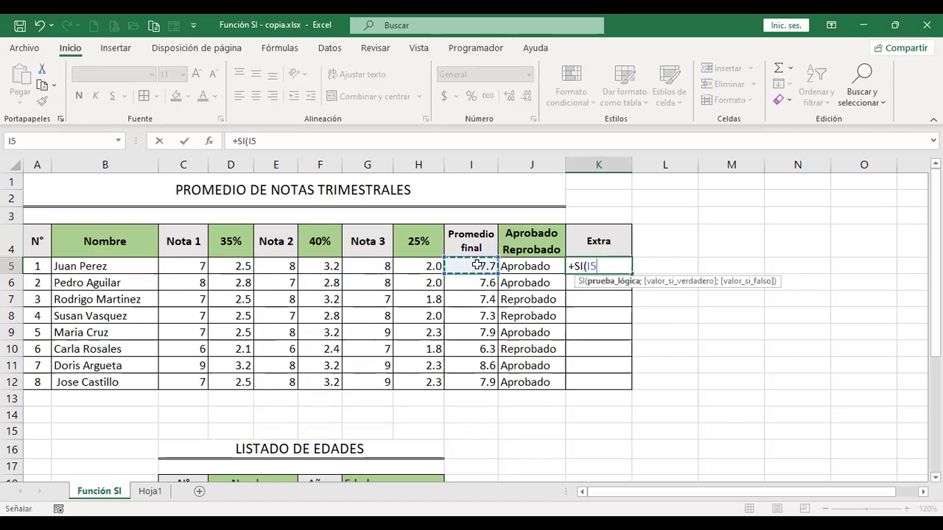
{"action": "type", "text": ">="}
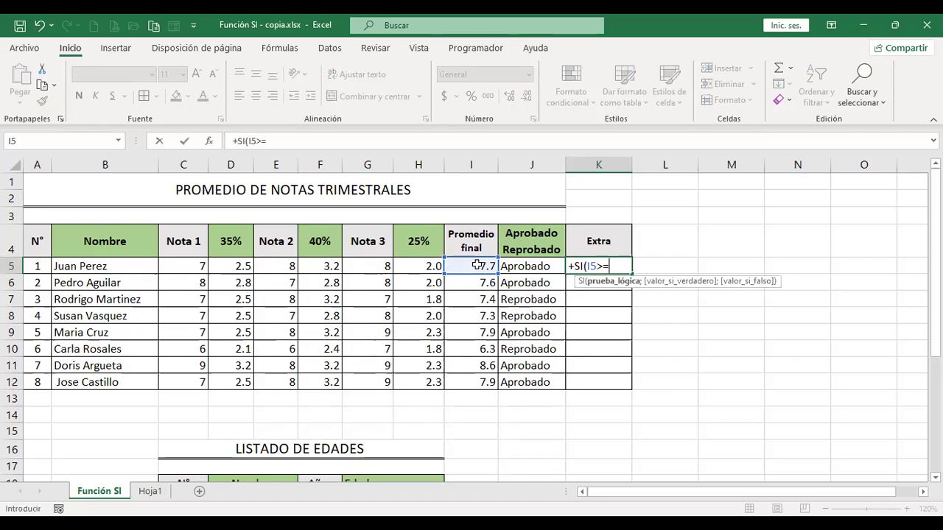
{"action": "type", "text": "7.5;"}
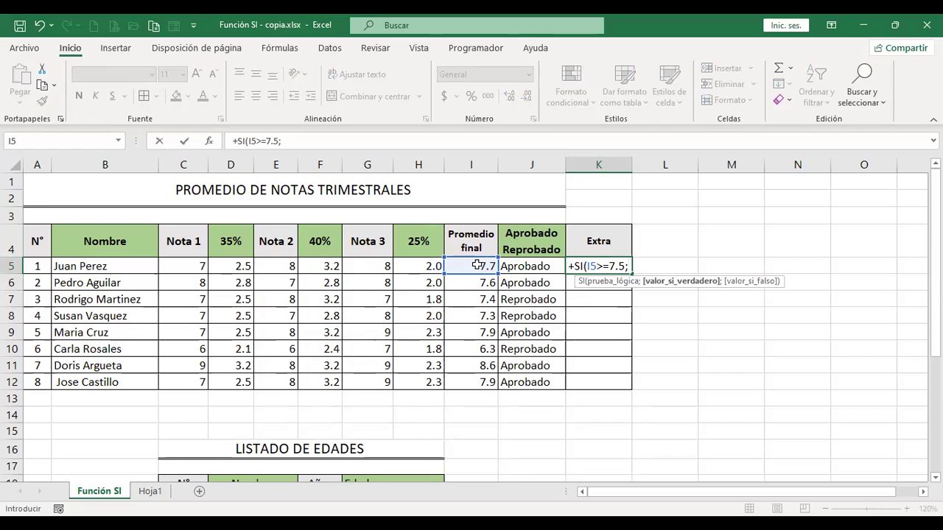
{"action": "left_click", "coordinate": [477, 266]}
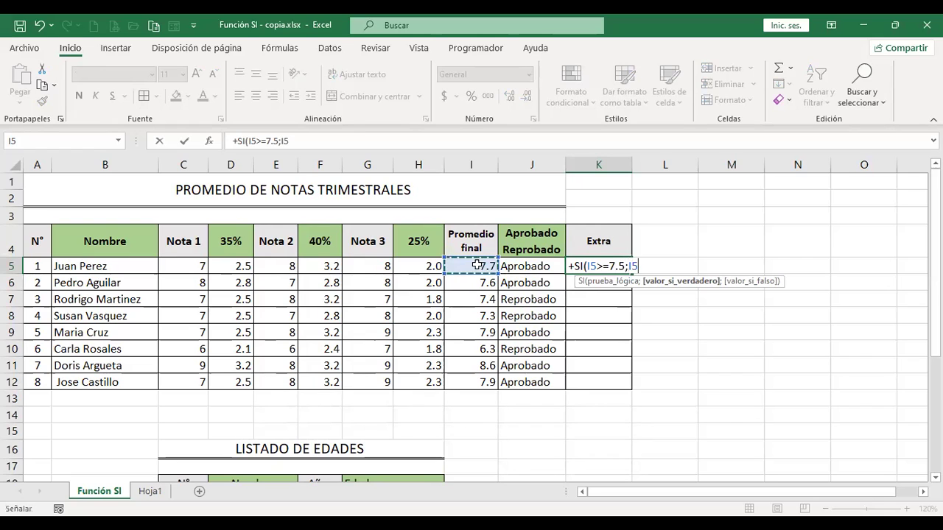
{"action": "type", "text": "+1"}
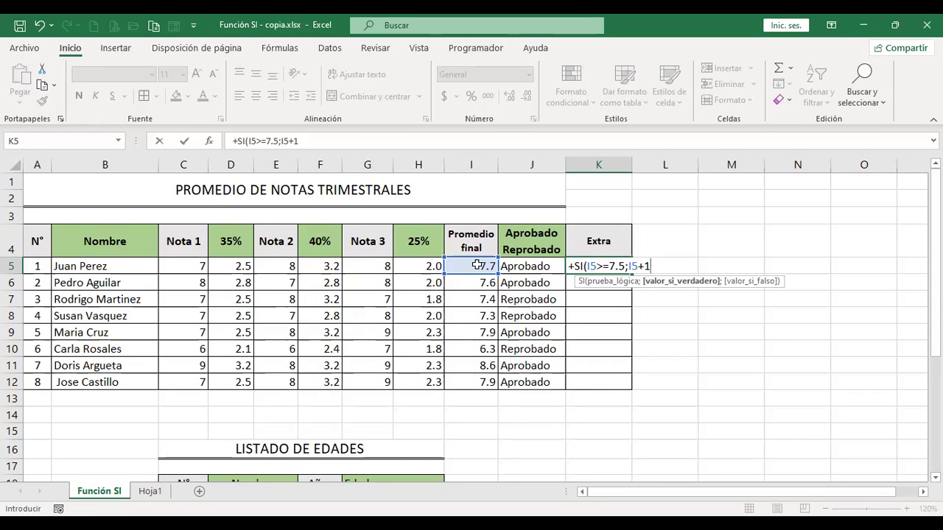
{"action": "type", "text": ";"}
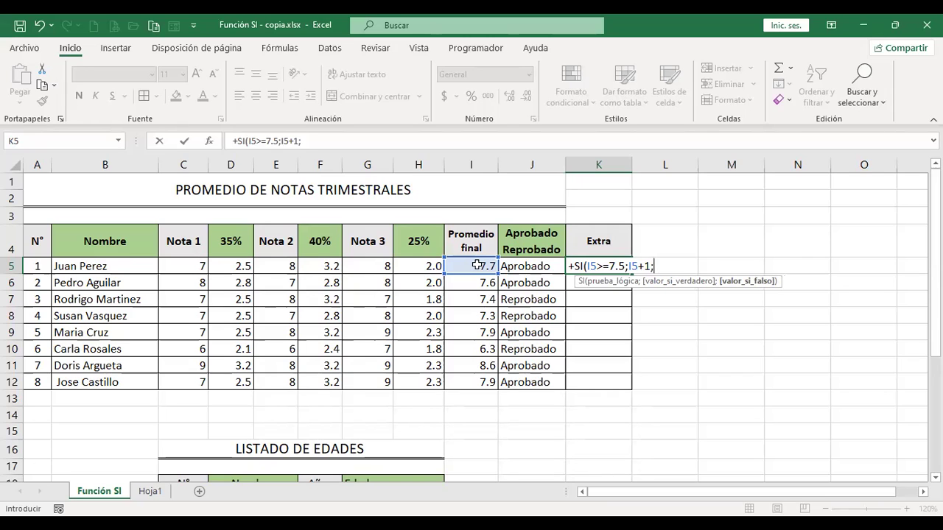
{"action": "left_click", "coordinate": [477, 266]}
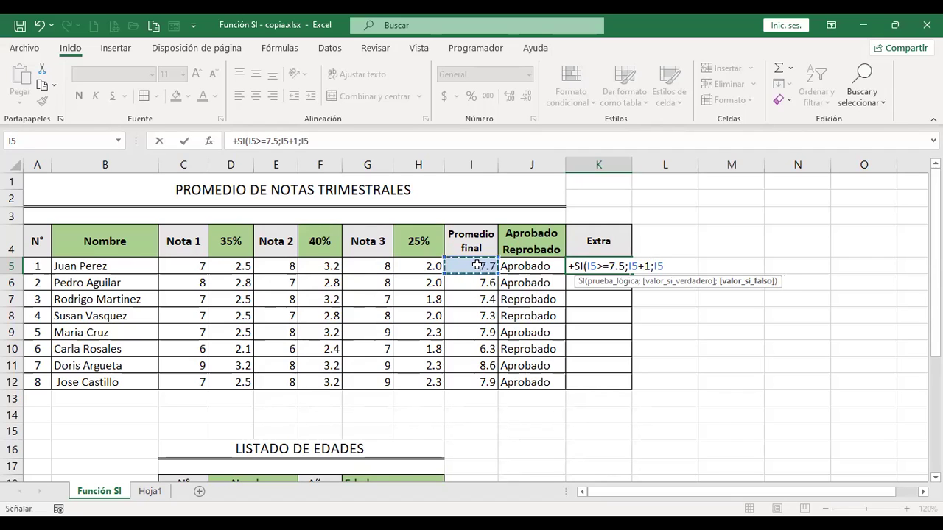
{"action": "key", "text": "ctrl+Return"}
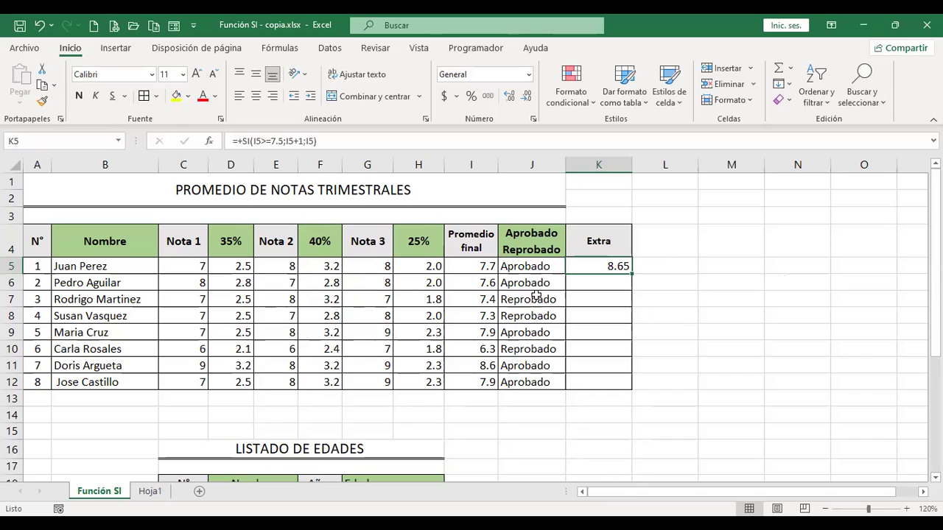
- Format the extra grade in K5 to show one decimal place
{"action": "left_click", "coordinate": [508, 96]}
{"action": "left_click", "coordinate": [526, 97]}
{"action": "left_click", "coordinate": [525, 96]}
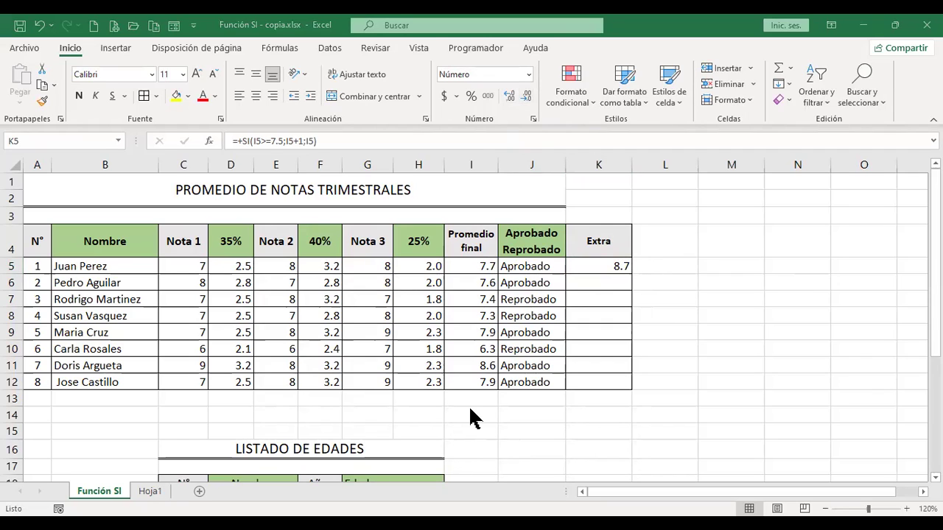
- Enclose the I5+1 argument of the SI formula in K5 in quotation marks
{"action": "left_click", "coordinate": [598, 267]}
{"action": "double_click", "coordinate": [597, 266]}
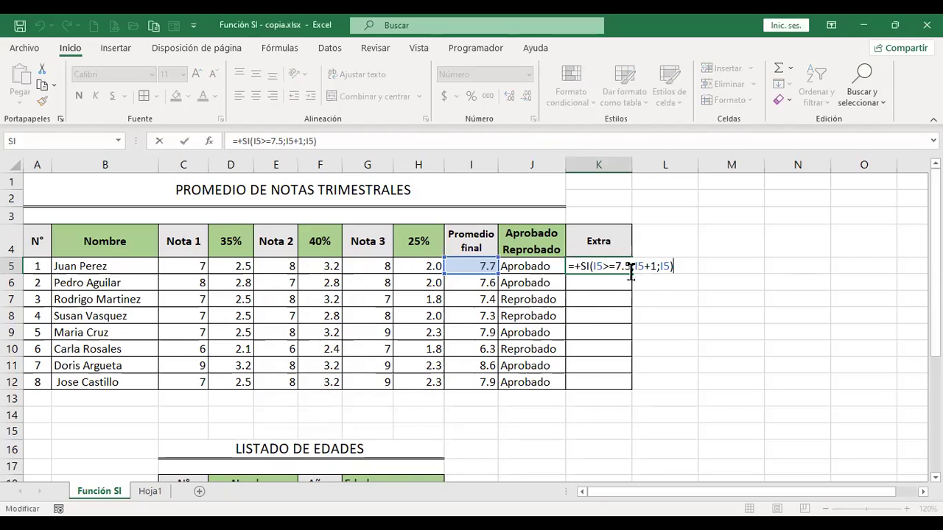
{"action": "key", "text": "Left"}
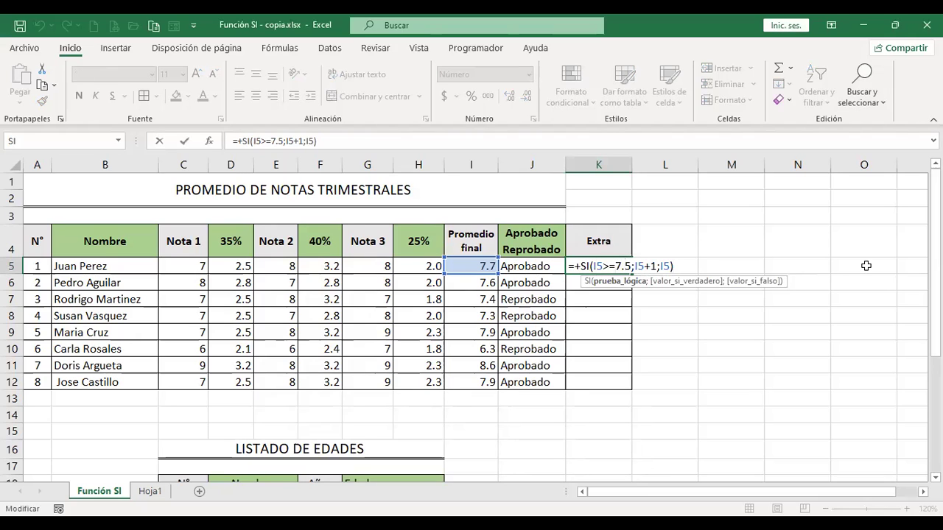
{"action": "key", "text": "Right"}
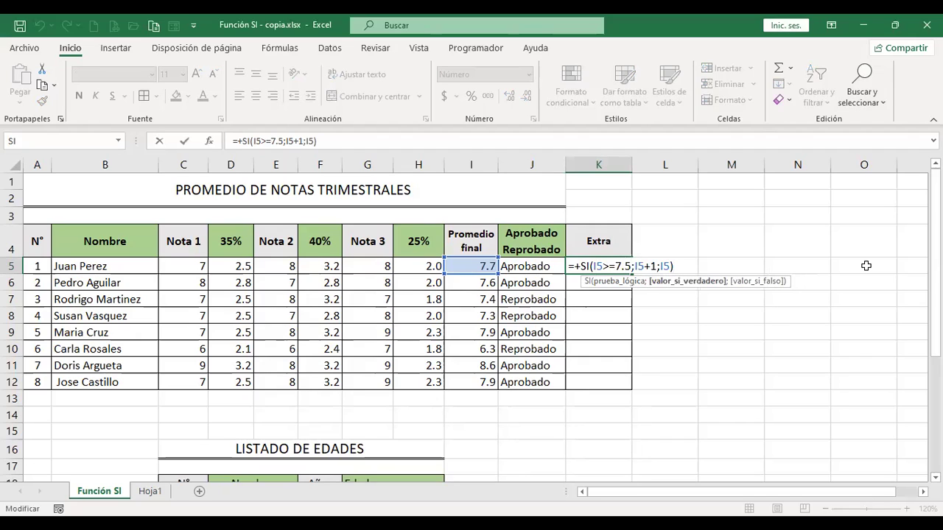
{"action": "type", "text": "\""}
{"action": "key", "text": "Right"}
{"action": "key", "text": "Right"}
{"action": "key", "text": "Right"}
{"action": "key", "text": "Right"}
{"action": "type", "text": "\""}
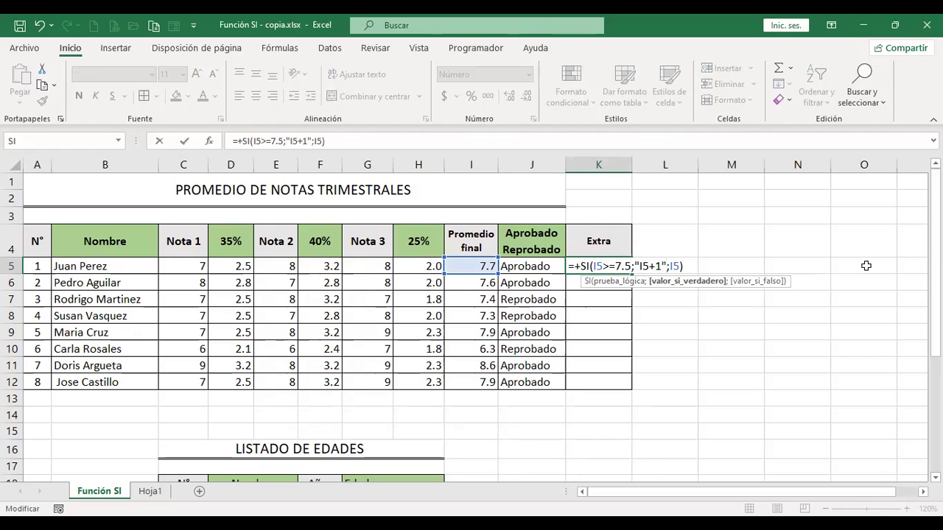
{"action": "key", "text": "Return"}
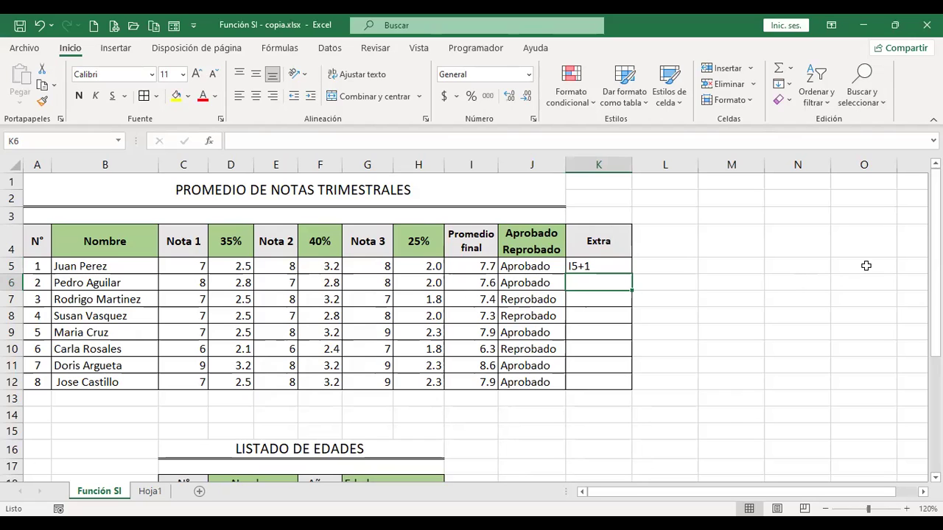
- Remove the quotation marks around I5+1 in K5, restoring the formula +SI(I5>=7.5;I5+1;I5)
{"action": "key", "text": "Up"}
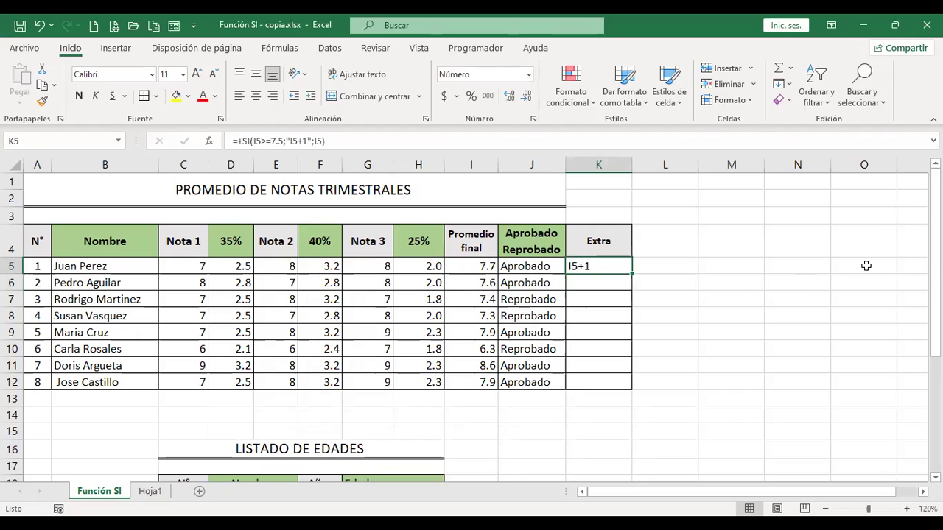
{"action": "key", "text": "F2"}
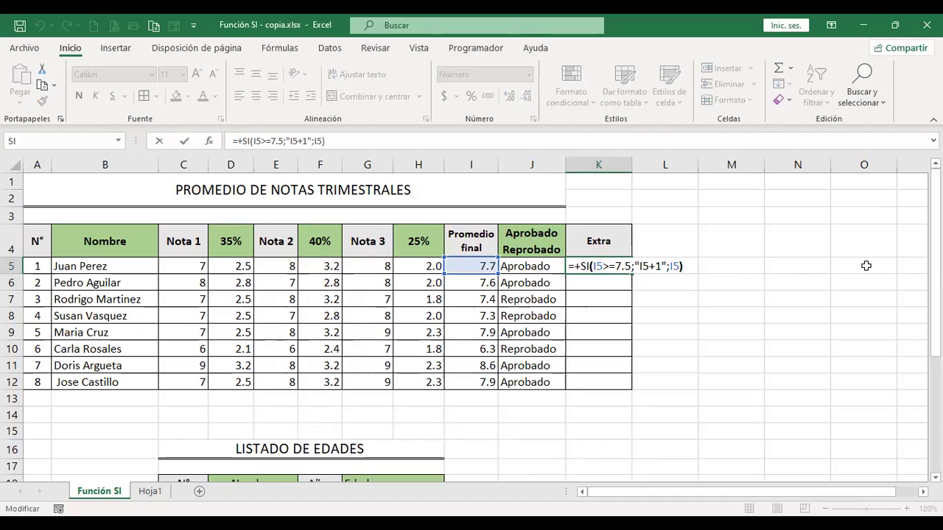
{"action": "key", "text": "Left"}
{"action": "key", "text": "Left"}
{"action": "key", "text": "Left"}
{"action": "key", "text": "Left"}
{"action": "key", "text": "Left"}
{"action": "key", "text": "Left"}
{"action": "key", "text": "Left"}
{"action": "key", "text": "Left"}
{"action": "key", "text": "Left"}
{"action": "key", "text": "BackSpace"}
{"action": "key", "text": "Right"}
{"action": "key", "text": "Right"}
{"action": "key", "text": "Right"}
{"action": "key", "text": "Right"}
{"action": "key", "text": "Delete"}
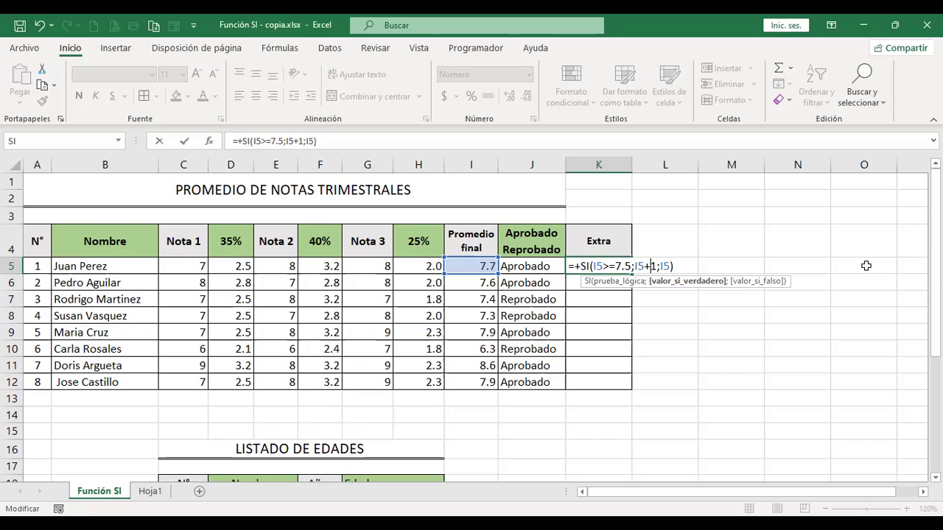
{"action": "key", "text": "Right"}
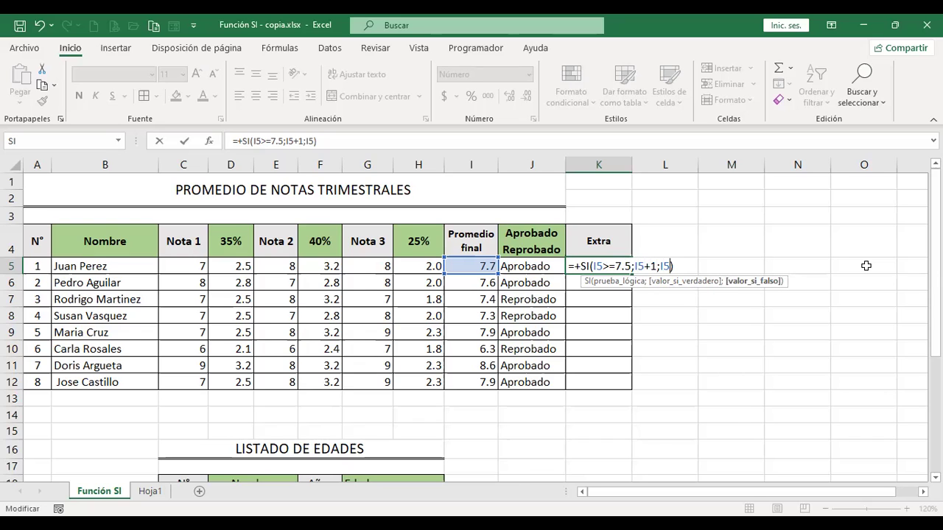
{"action": "key", "text": "Return"}
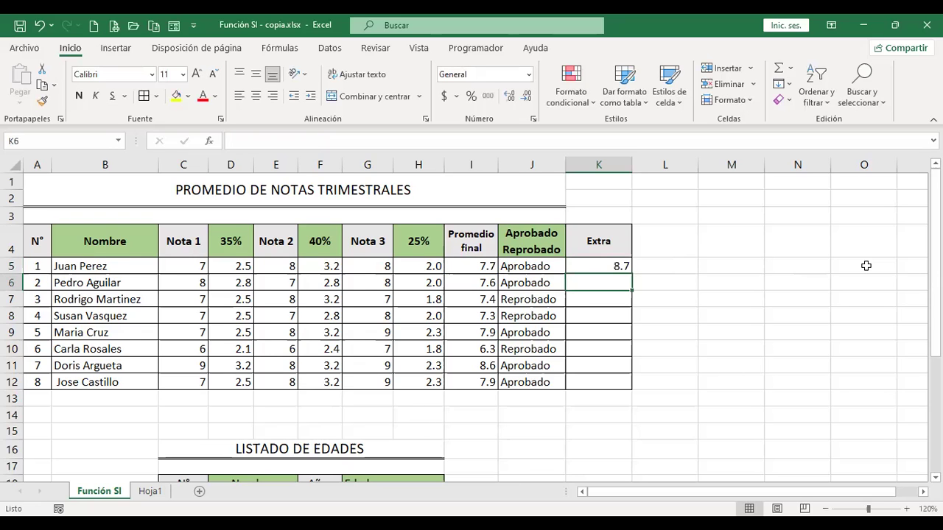
- Fill the extra-point formula from K5 down to K12
{"action": "key", "text": "Up"}
{"action": "left_click_drag", "start_coordinate": [635, 273], "coordinate": [631, 389]}
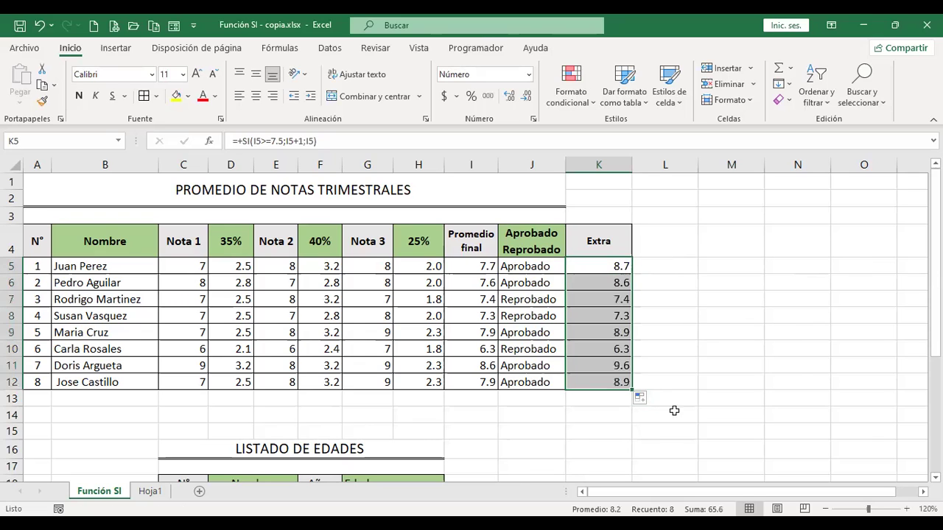
- Compare each Extra grade in K6:K12 with the matching final average in column I
{"action": "left_click", "coordinate": [608, 282]}
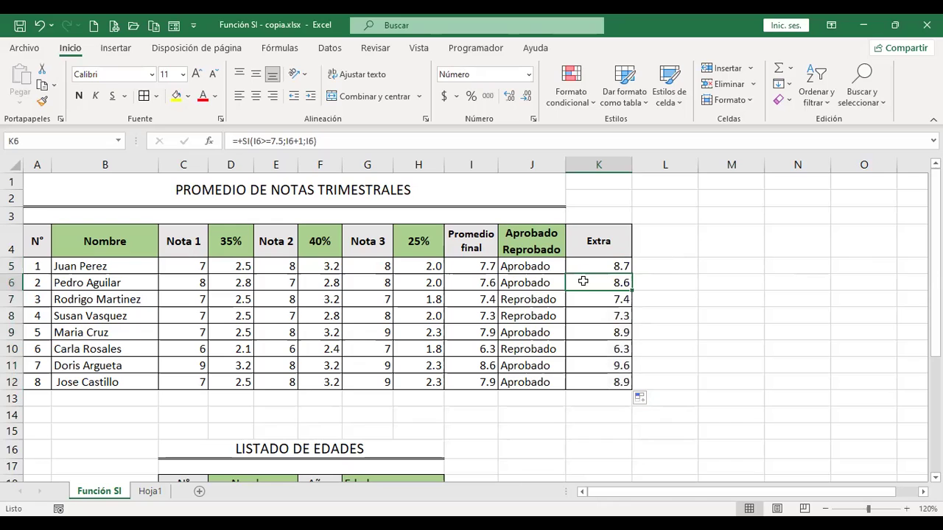
{"action": "left_click", "coordinate": [473, 283]}
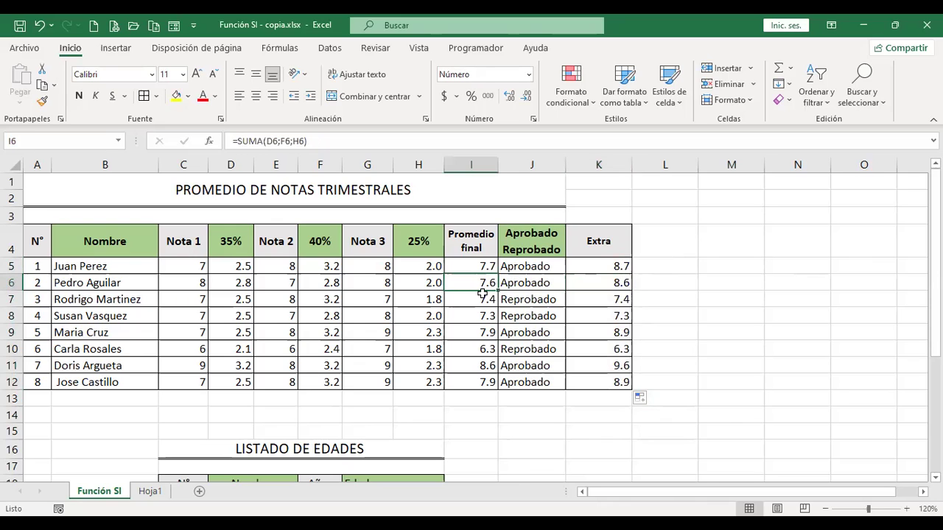
{"action": "left_click", "coordinate": [586, 299]}
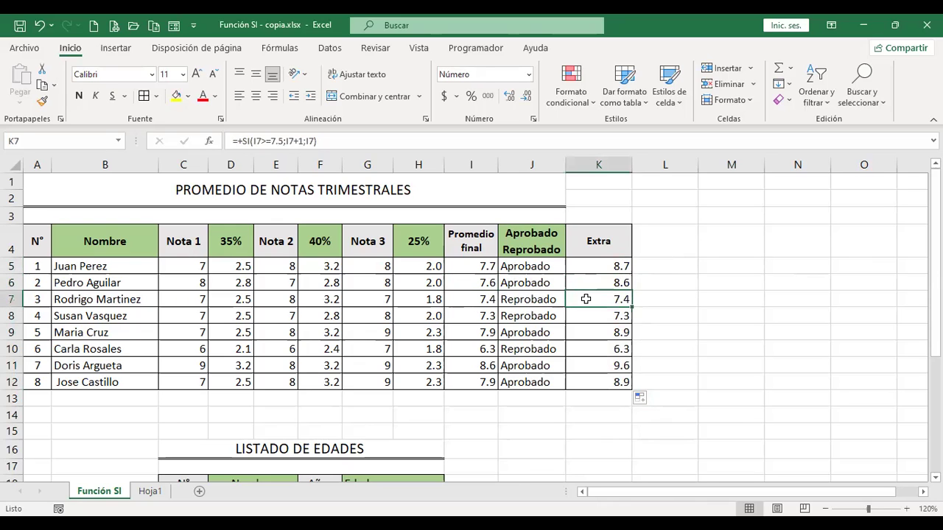
{"action": "left_click", "coordinate": [473, 298]}
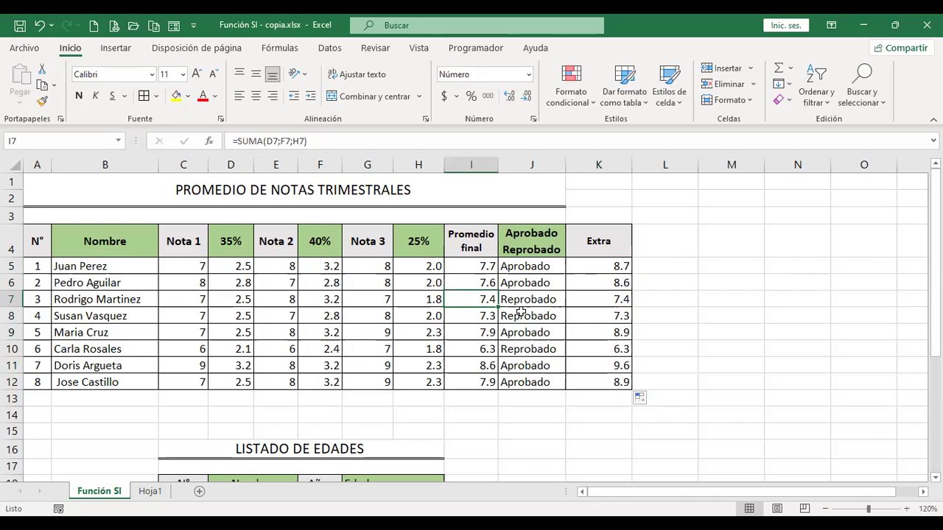
{"action": "left_click", "coordinate": [608, 315]}
{"action": "left_click", "coordinate": [472, 316]}
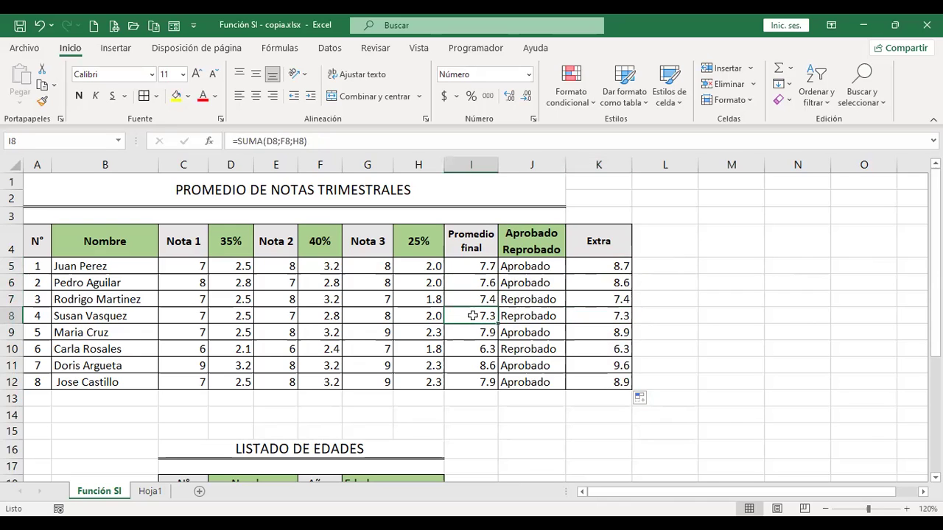
{"action": "left_click", "coordinate": [475, 332]}
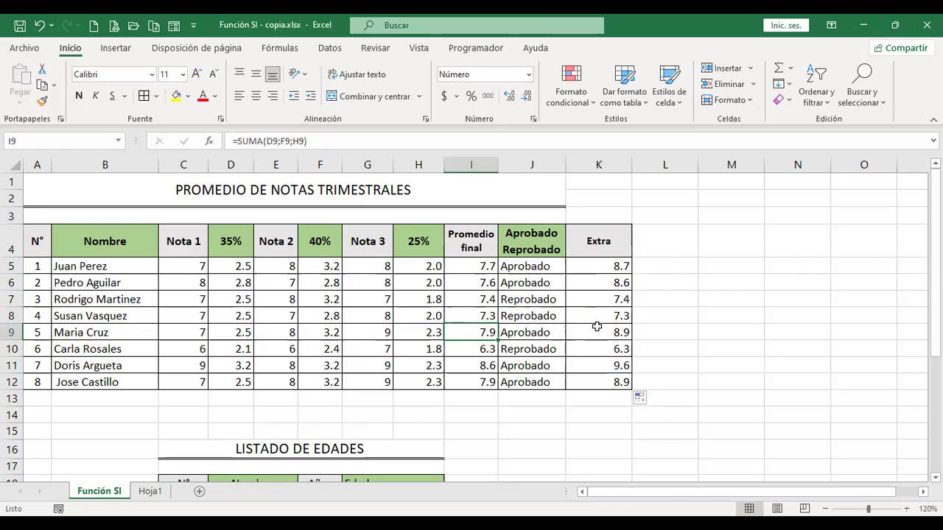
{"action": "left_click", "coordinate": [598, 328]}
{"action": "left_click", "coordinate": [479, 346]}
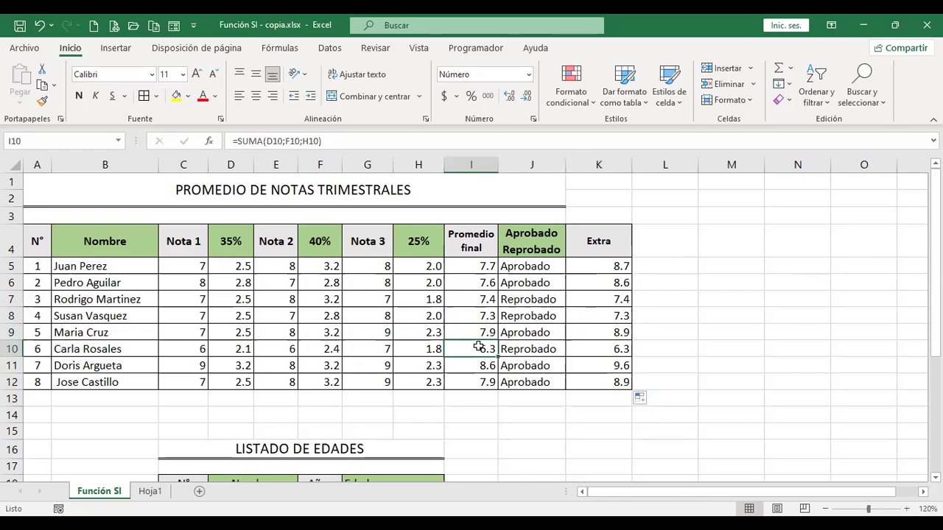
{"action": "left_click", "coordinate": [593, 349]}
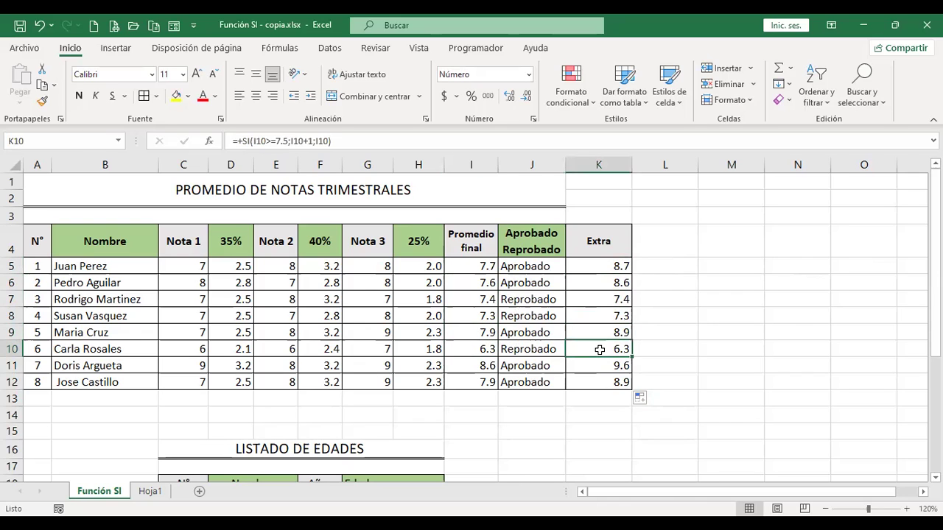
{"action": "left_click", "coordinate": [468, 366]}
{"action": "left_click", "coordinate": [617, 366]}
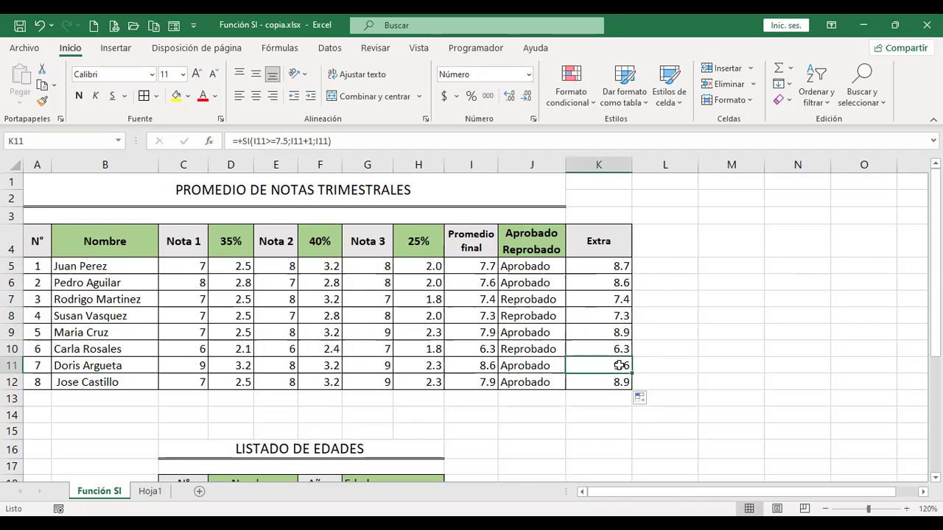
{"action": "left_click", "coordinate": [475, 381]}
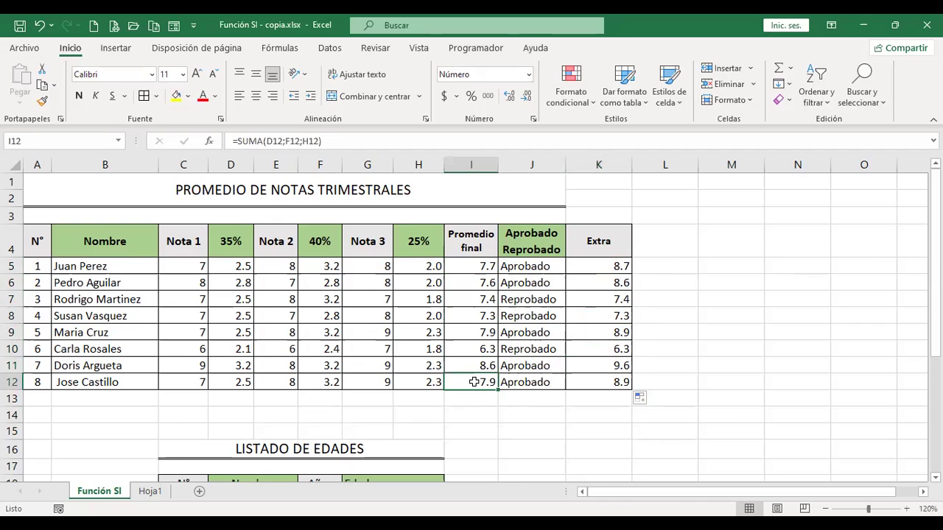
{"action": "left_click", "coordinate": [615, 382]}
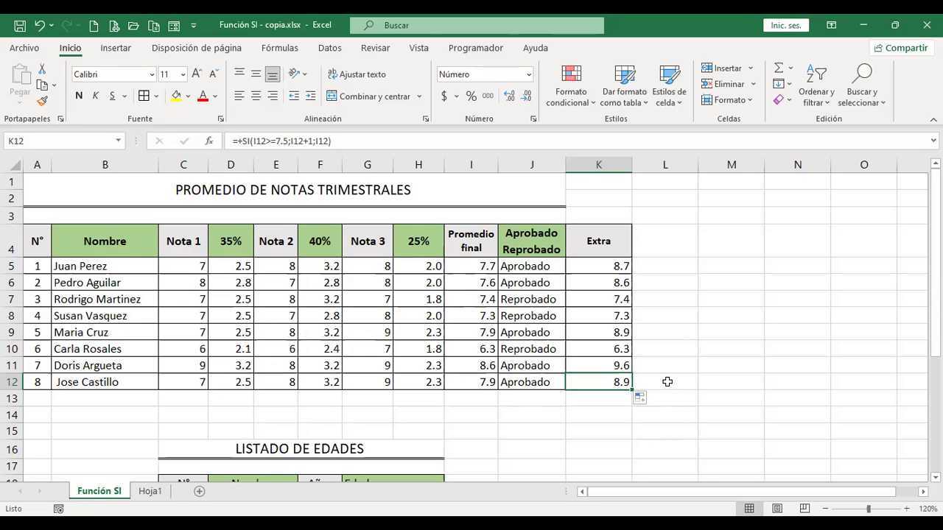
- Add a Premio header in I18 of the LISTADO DE EDADES table, using a copy of the Años header cell
{"action": "scroll", "coordinate": [668, 381], "scroll_direction": "down", "scroll_amount": 2}
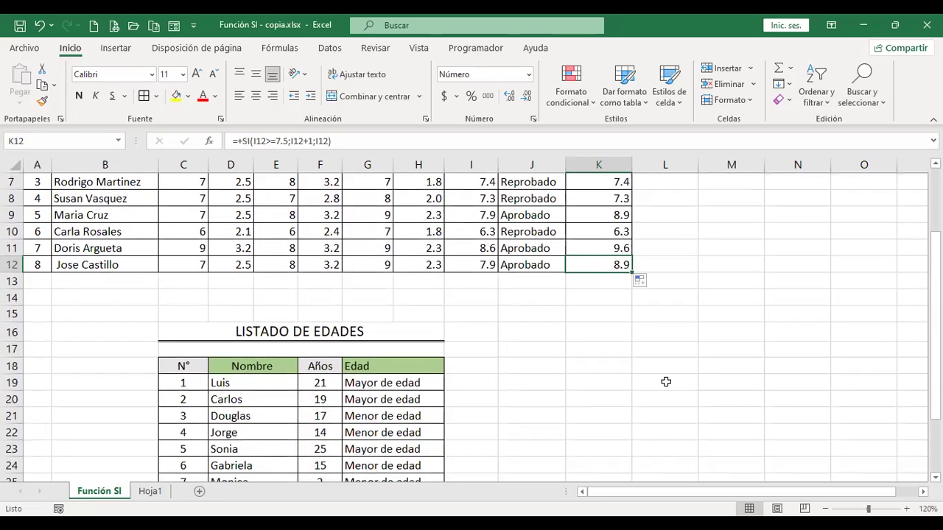
{"action": "scroll", "coordinate": [666, 381], "scroll_direction": "down", "scroll_amount": 1}
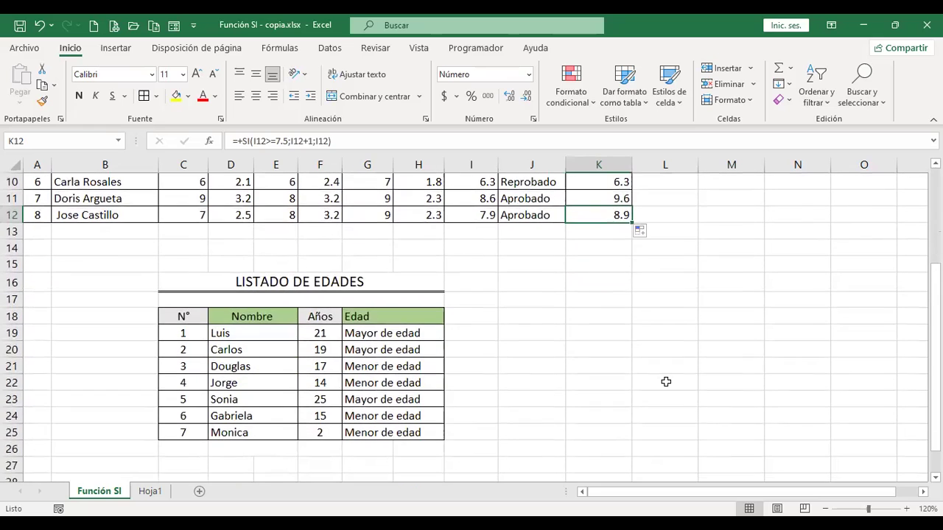
{"action": "left_click", "coordinate": [463, 340]}
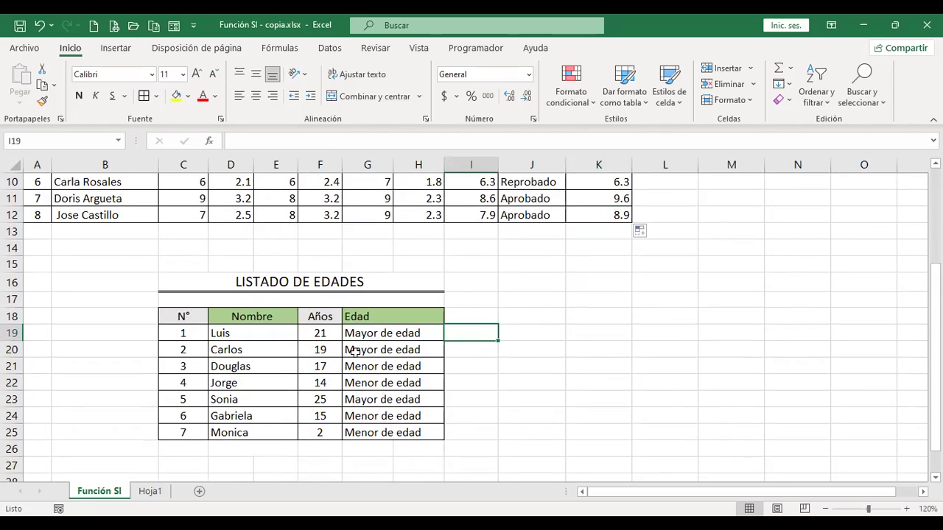
{"action": "left_click", "coordinate": [479, 315]}
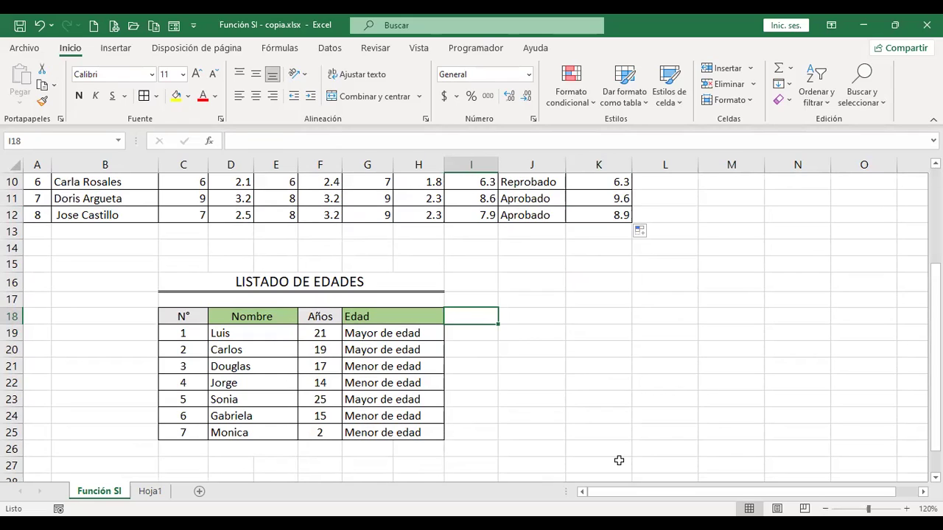
{"action": "key", "text": "Left"}
{"action": "key", "text": "Left"}
{"action": "key", "text": "Left"}
{"action": "key", "text": "ctrl+c"}
{"action": "key", "text": "Right"}
{"action": "key", "text": "Right"}
{"action": "key", "text": "Right"}
{"action": "key", "text": "Right"}
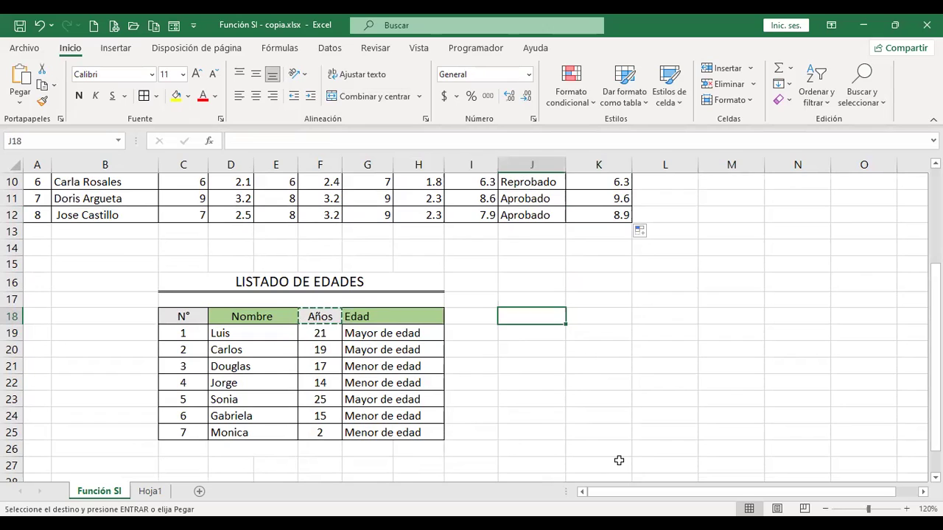
{"action": "key", "text": "Left"}
{"action": "key", "text": "Return"}
{"action": "type", "text": "Premio"}
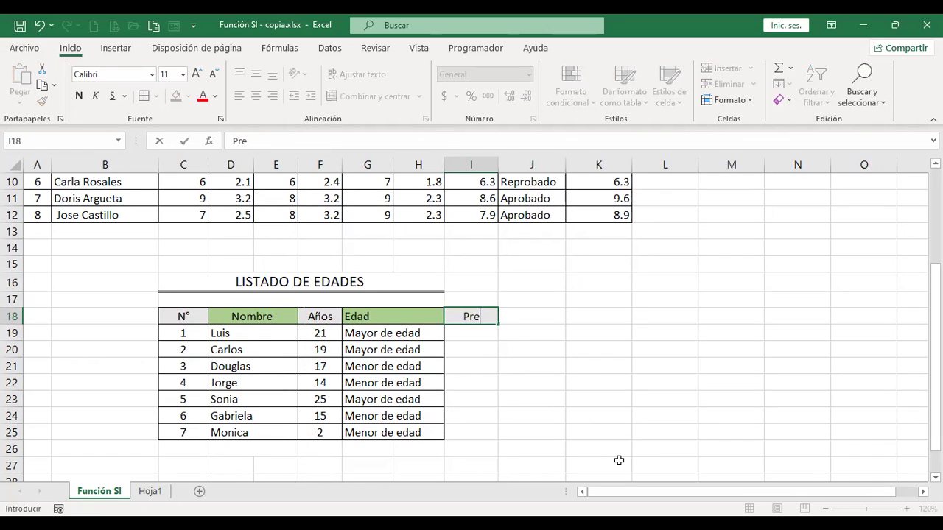
{"action": "key", "text": "Return"}
- Apply all borders to the cells I19:I25 below the Premio header
{"action": "key", "text": "shift+Down"}
{"action": "key", "text": "shift+Down"}
{"action": "key", "text": "shift+Down"}
{"action": "key", "text": "shift+Down"}
{"action": "key", "text": "shift+Down"}
{"action": "key", "text": "shift+Down"}
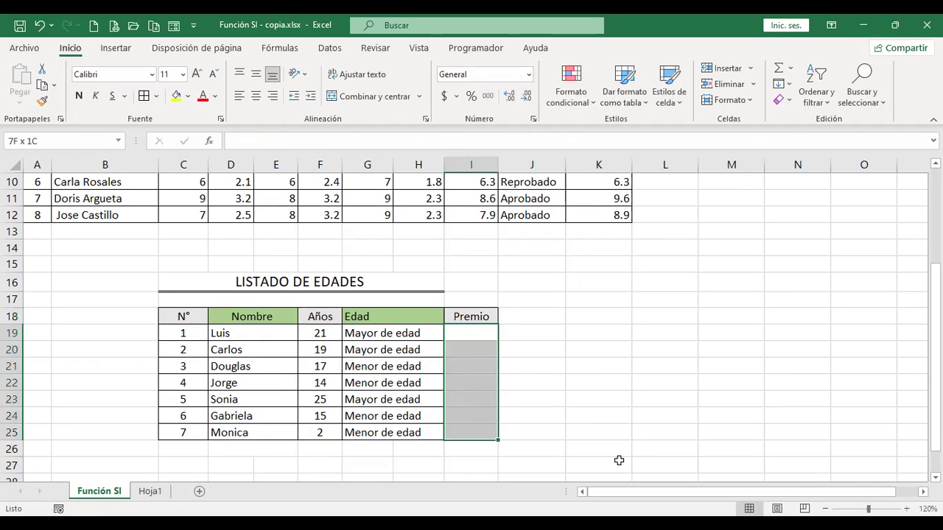
{"action": "left_click", "coordinate": [145, 100]}
- Start an SI formula in I19 with the logical test that the age in F19 is >=18
{"action": "left_click", "coordinate": [479, 328]}
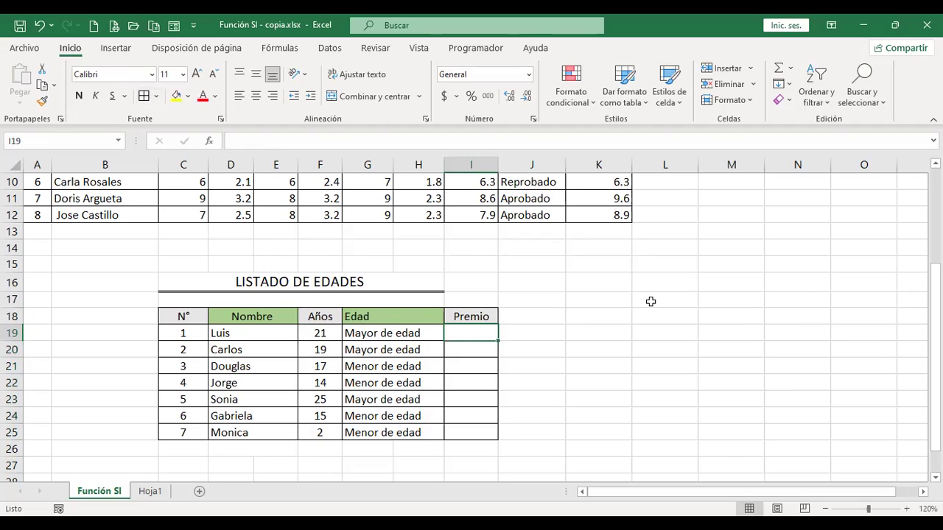
{"action": "type", "text": "+"}
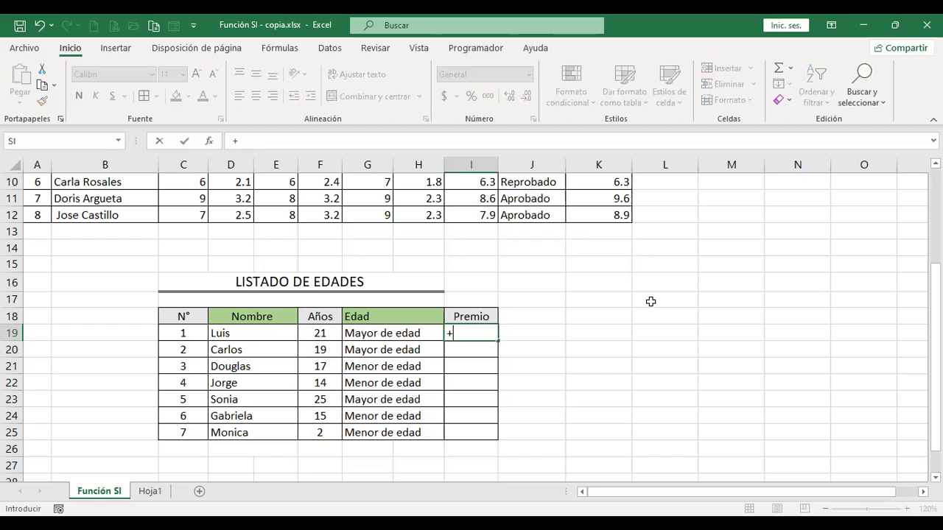
{"action": "key", "text": "Left"}
{"action": "key", "text": "Left"}
{"action": "key", "text": "Left"}
{"action": "key", "text": "Right"}
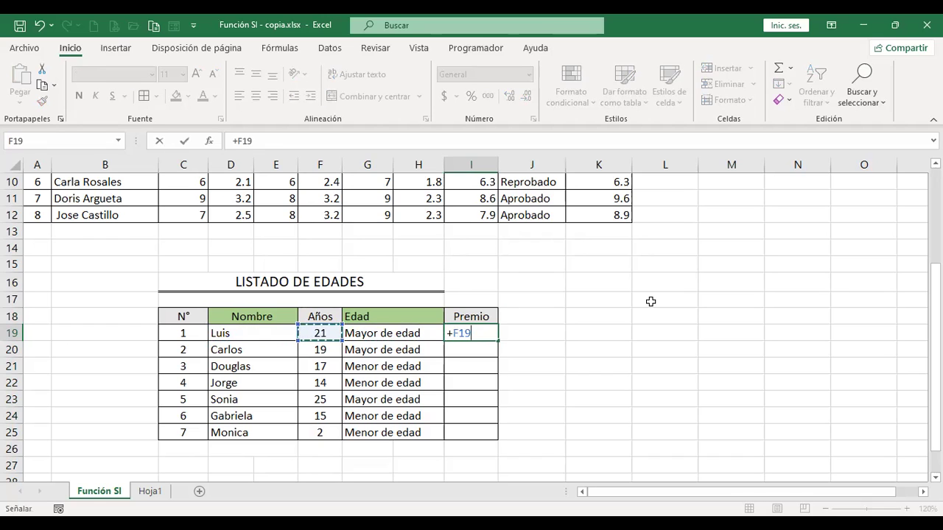
{"action": "key", "text": "BackSpace"}
{"action": "key", "text": "BackSpace"}
{"action": "key", "text": "BackSpace"}
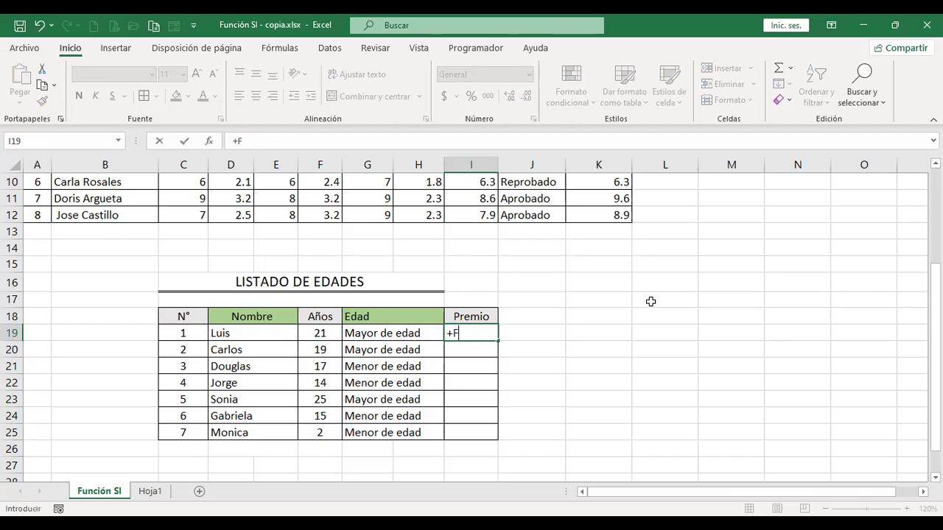
{"action": "type", "text": "si("}
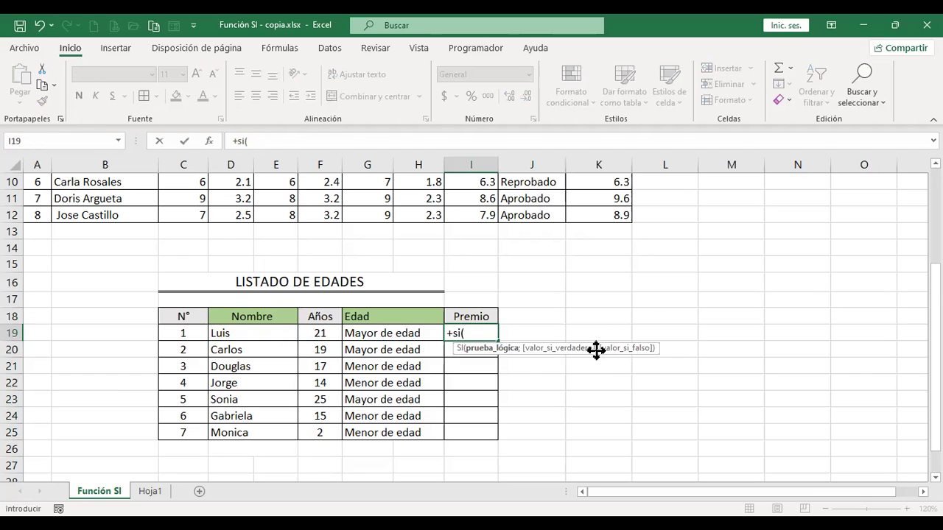
{"action": "left_click", "coordinate": [318, 332]}
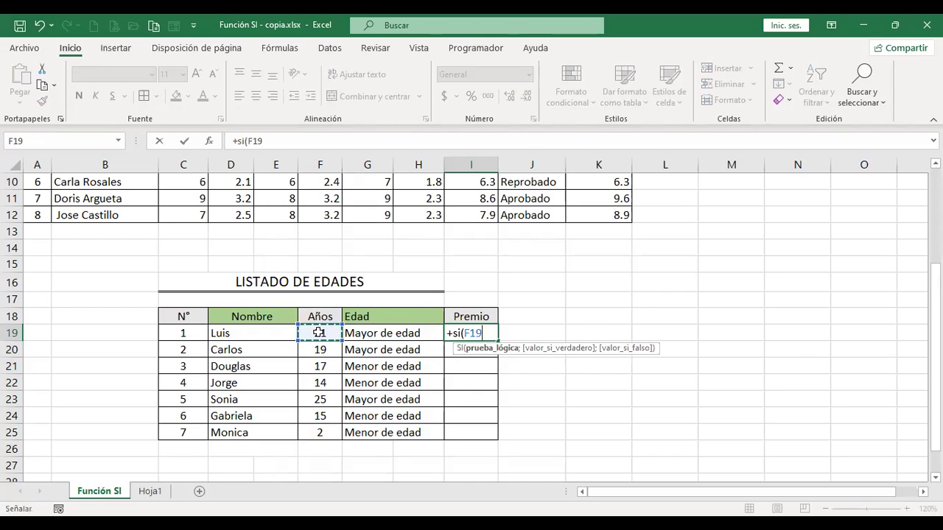
{"action": "type", "text": ">="}
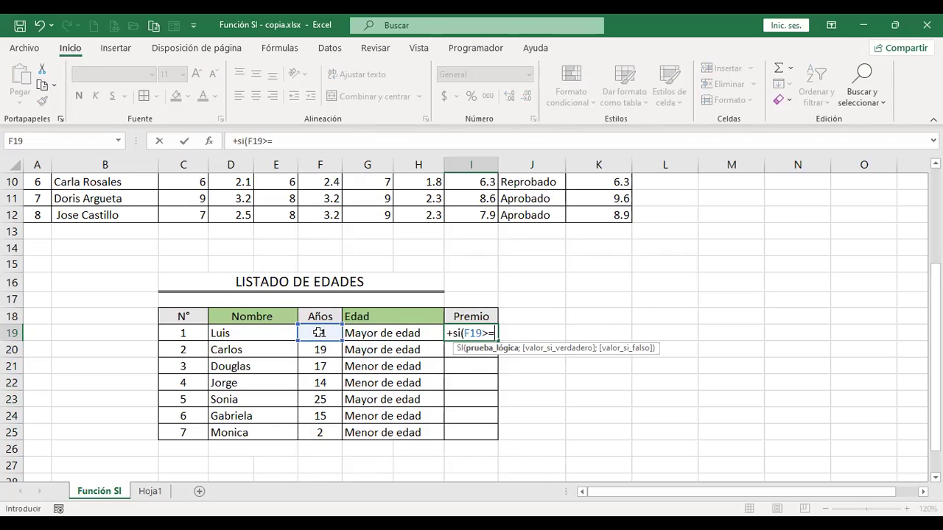
{"action": "type", "text": "18;"}
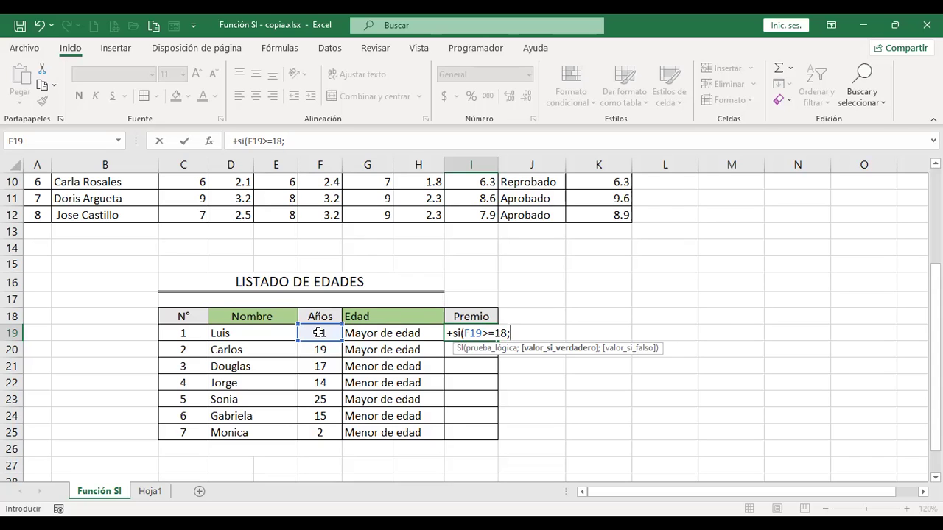
- Complete the I19 formula with $100 if true and $50 if false, accepting the suggested correction
{"action": "type", "text": "$100"}
{"action": "type", "text": ";"}
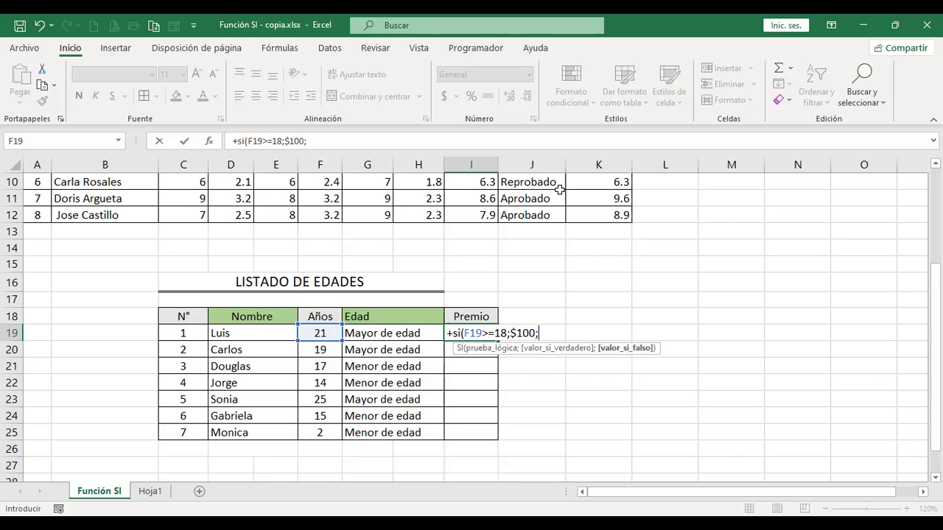
{"action": "type", "text": "$50)"}
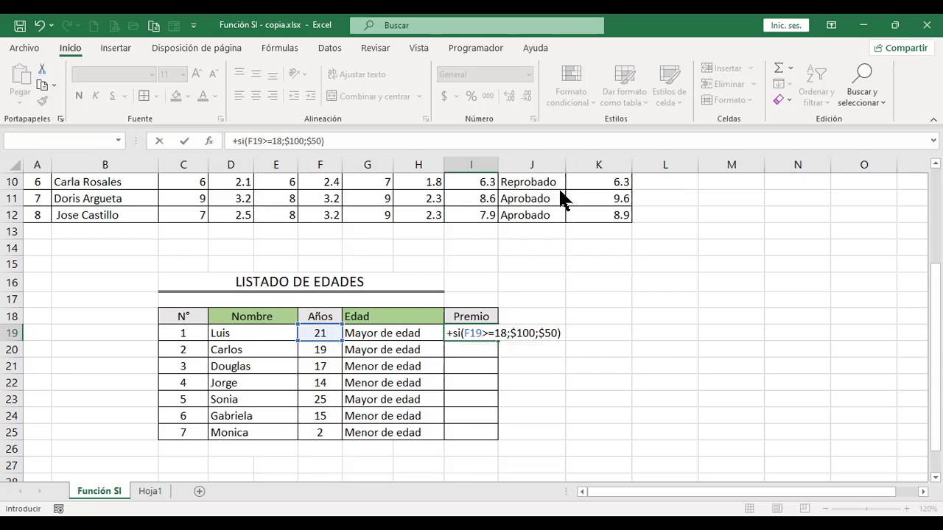
{"action": "key", "text": "Return"}
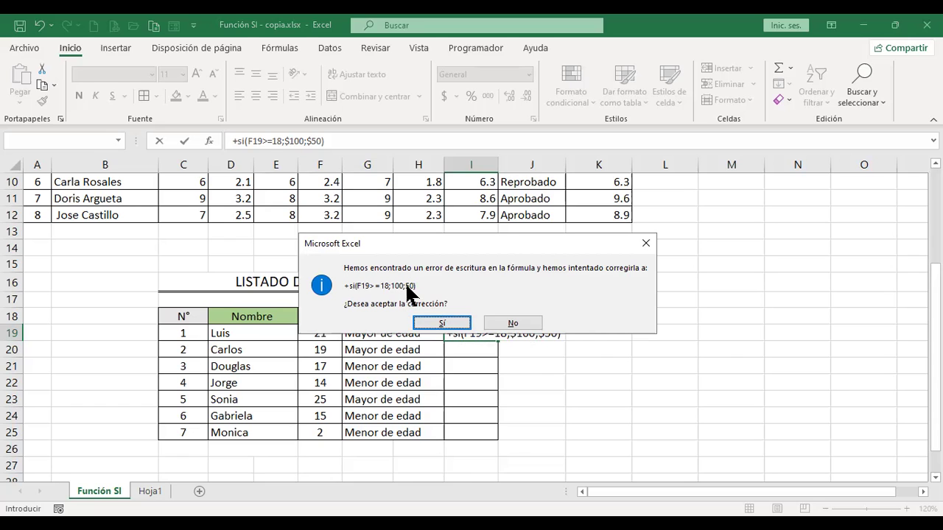
{"action": "left_click", "coordinate": [444, 324]}
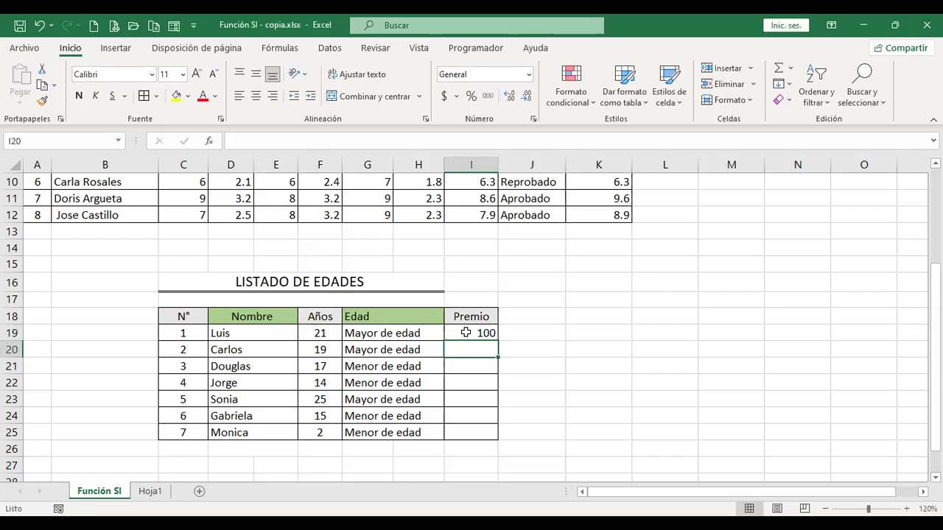
- Apply the dollar accounting number format to the first Premio value in I19
{"action": "left_click", "coordinate": [466, 333]}
{"action": "key", "text": "F2"}
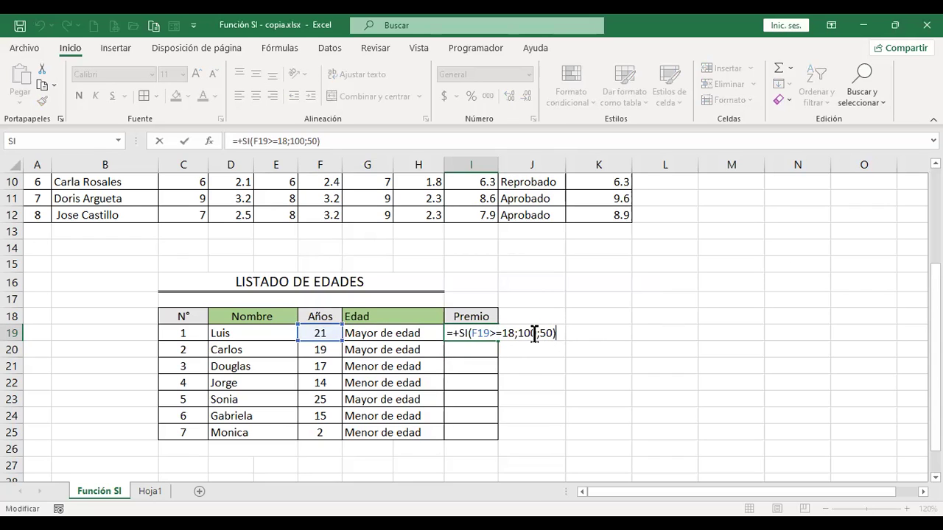
{"action": "key", "text": "Return"}
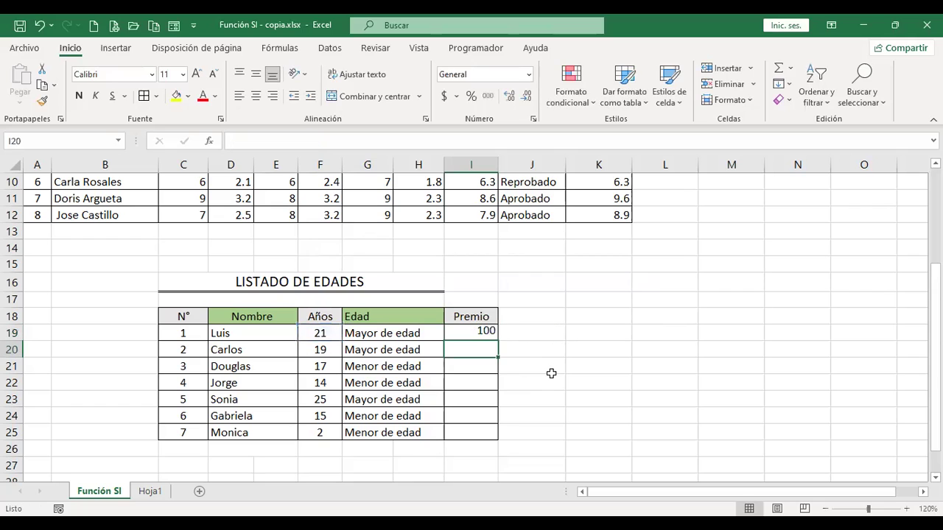
{"action": "left_click", "coordinate": [483, 332]}
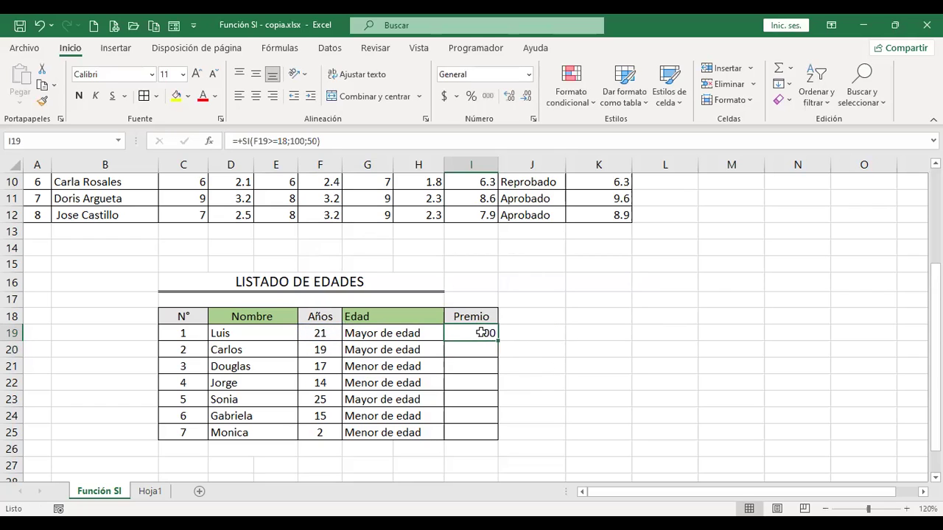
{"action": "left_click", "coordinate": [442, 96]}
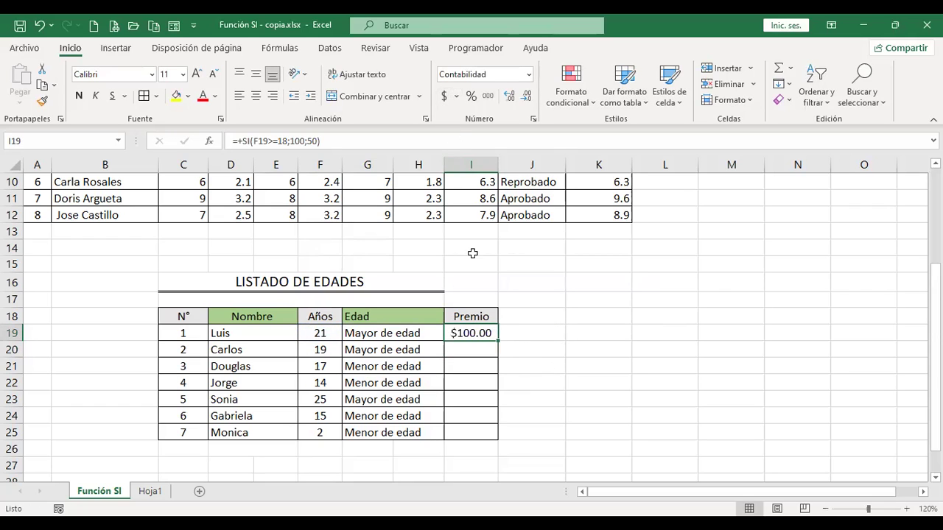
- Review the logical test, the true value and the false value in the I19 prize formula
{"action": "double_click", "coordinate": [485, 335]}
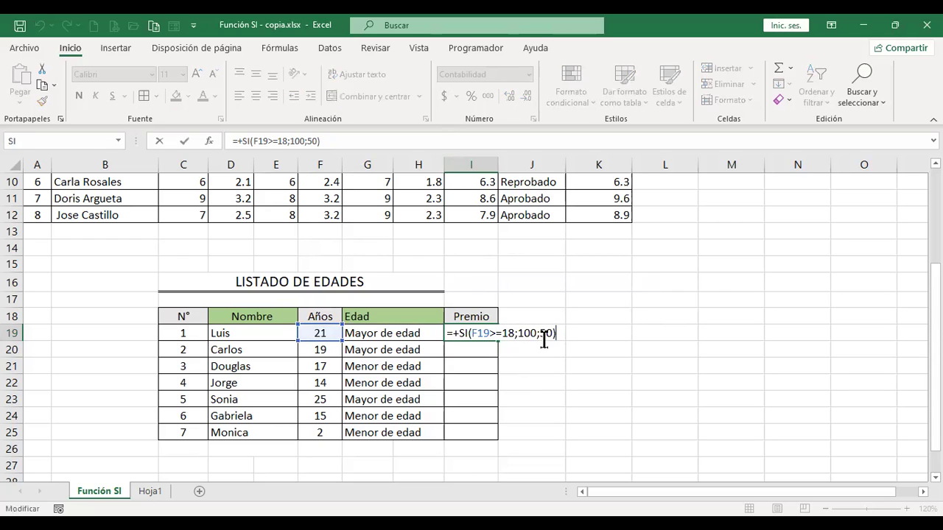
{"action": "left_click", "coordinate": [526, 335]}
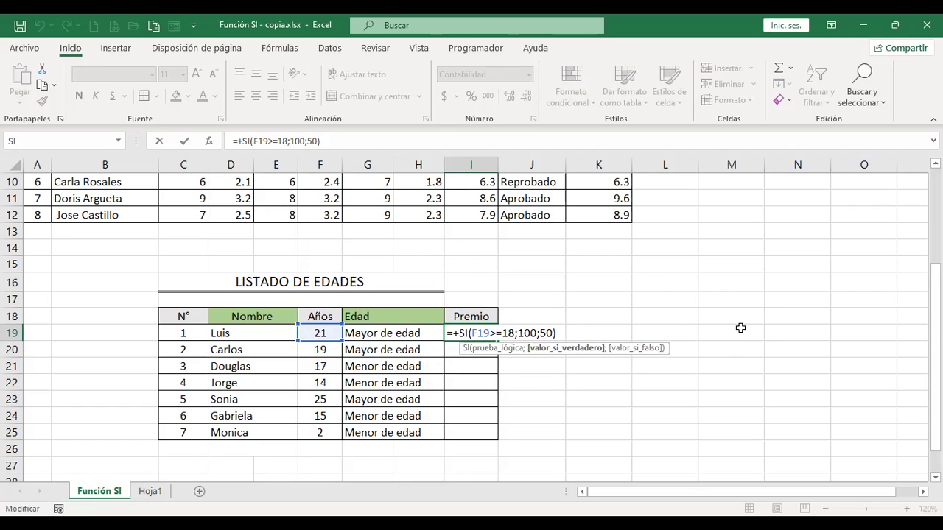
{"action": "key", "text": "Escape"}
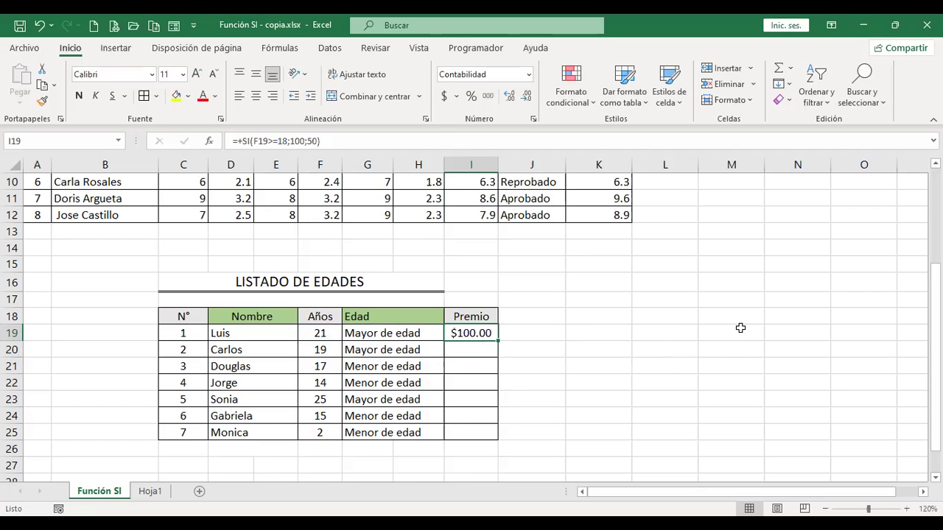
{"action": "key", "text": "F2"}
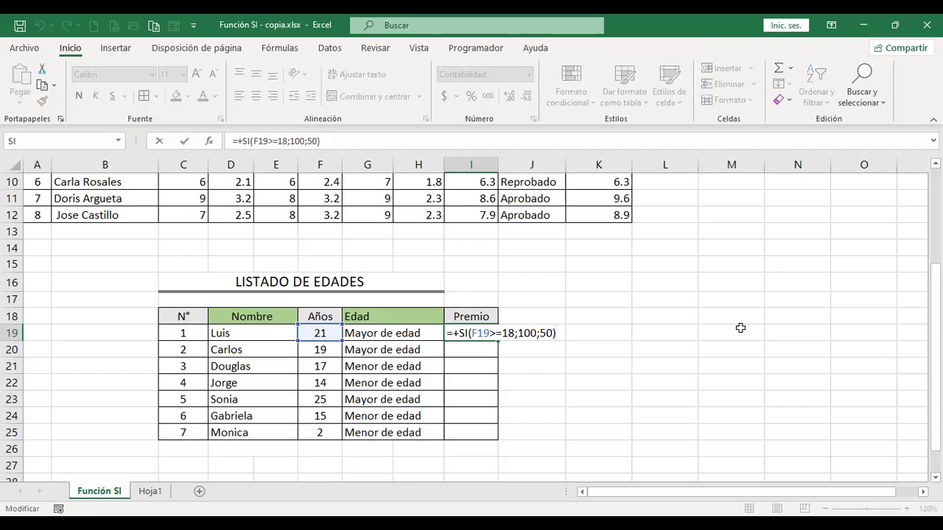
{"action": "left_click", "coordinate": [480, 335]}
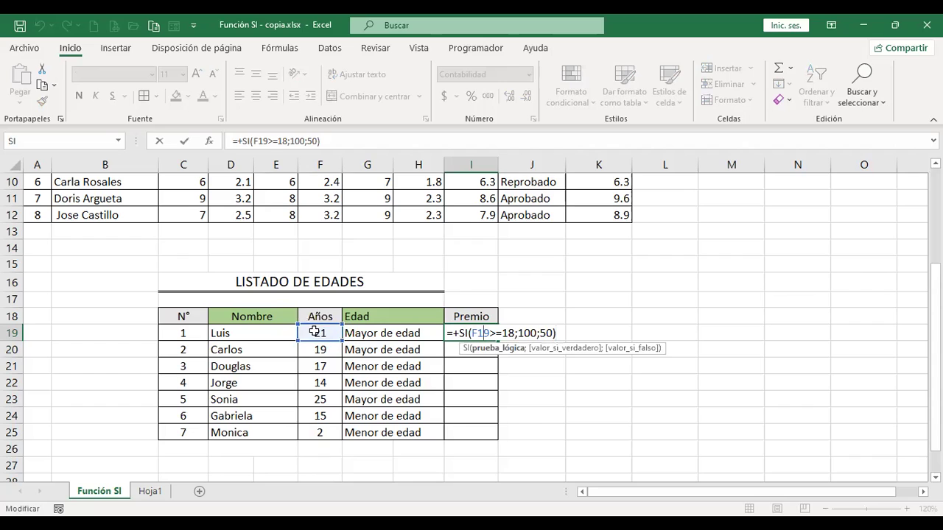
{"action": "left_click", "coordinate": [527, 333]}
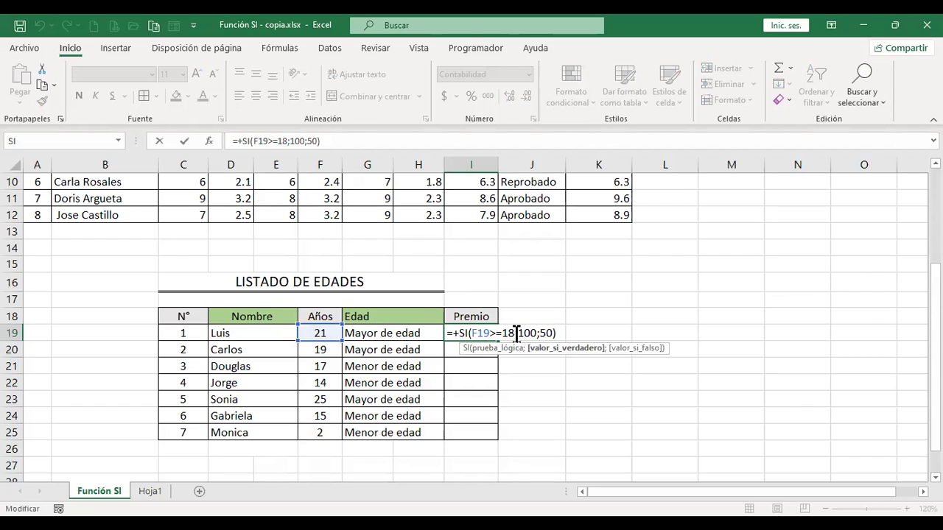
{"action": "left_click", "coordinate": [548, 333]}
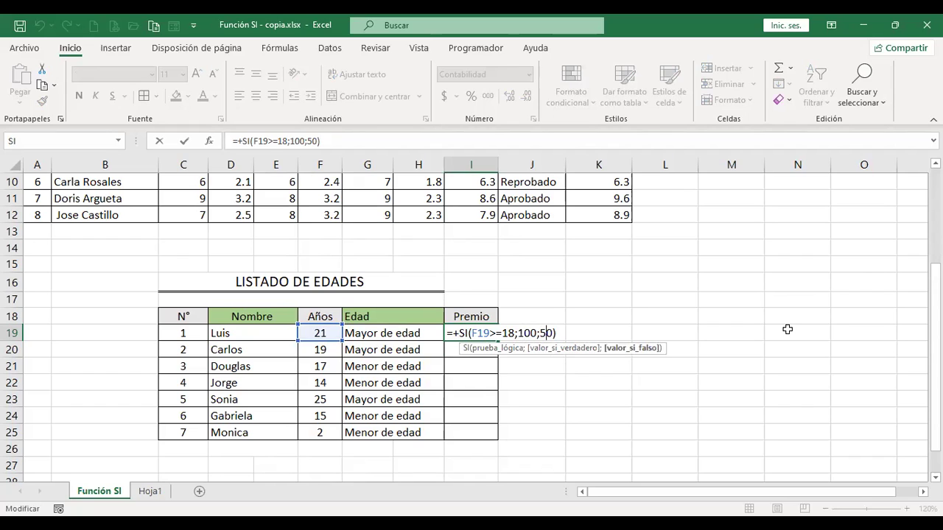
{"action": "key", "text": "ctrl+Return"}
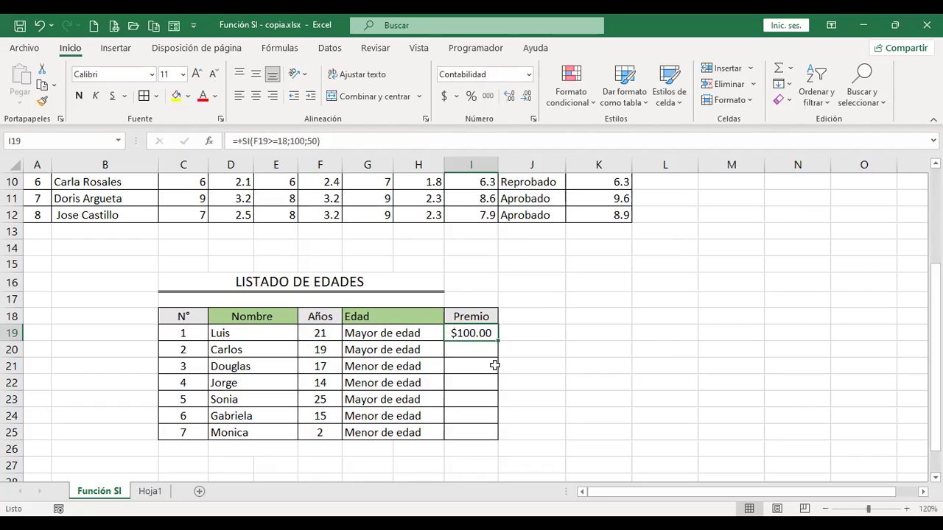
- Fill the Premio formula from I19 down to I25
{"action": "left_click_drag", "start_coordinate": [498, 341], "coordinate": [504, 439]}
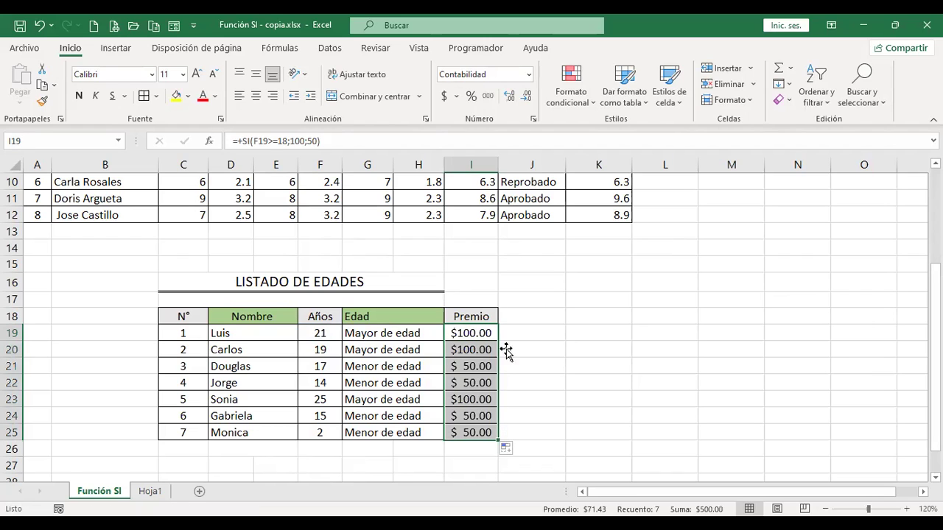
- Compare the prizes in I19:I25 with the matching age classifications in the Edad column
{"action": "left_click", "coordinate": [394, 335]}
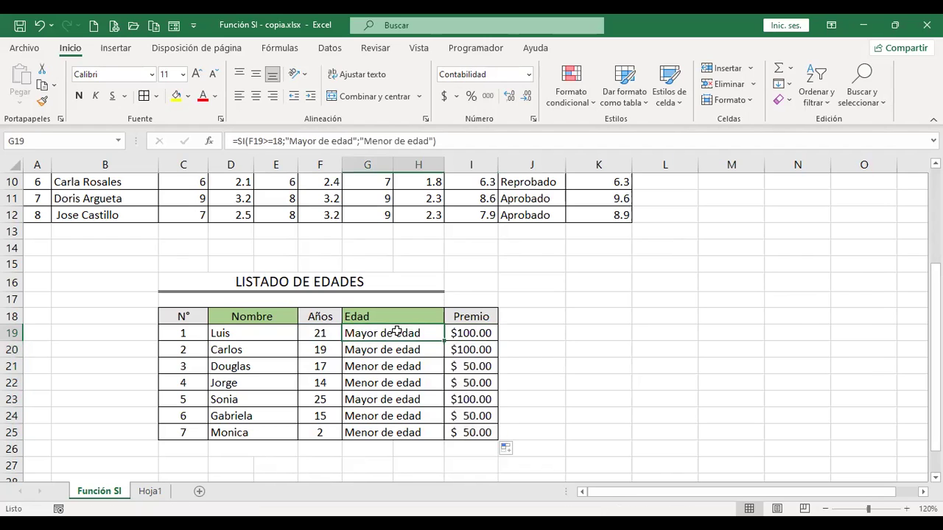
{"action": "left_click", "coordinate": [476, 349]}
{"action": "left_click", "coordinate": [412, 367]}
{"action": "left_click", "coordinate": [472, 366]}
{"action": "left_click", "coordinate": [474, 382]}
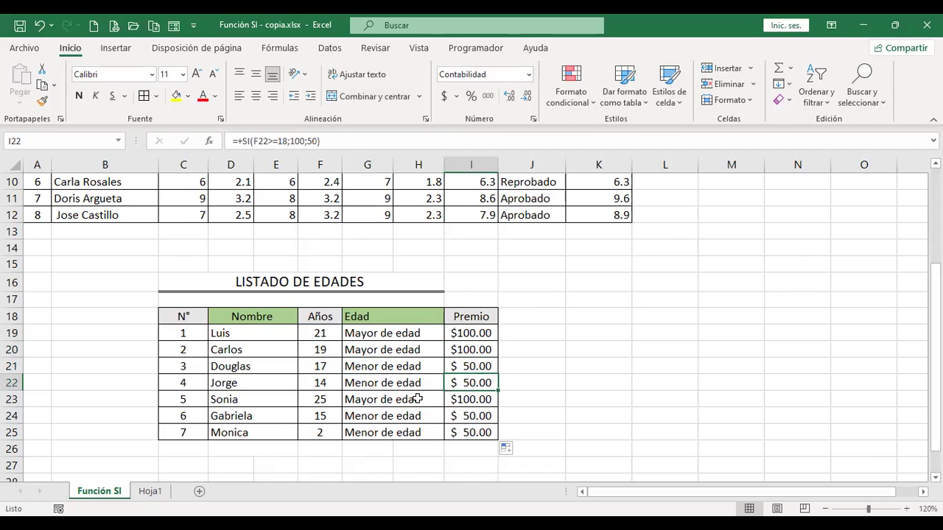
{"action": "left_click", "coordinate": [427, 400]}
{"action": "left_click", "coordinate": [478, 416]}
{"action": "left_click", "coordinate": [469, 431]}
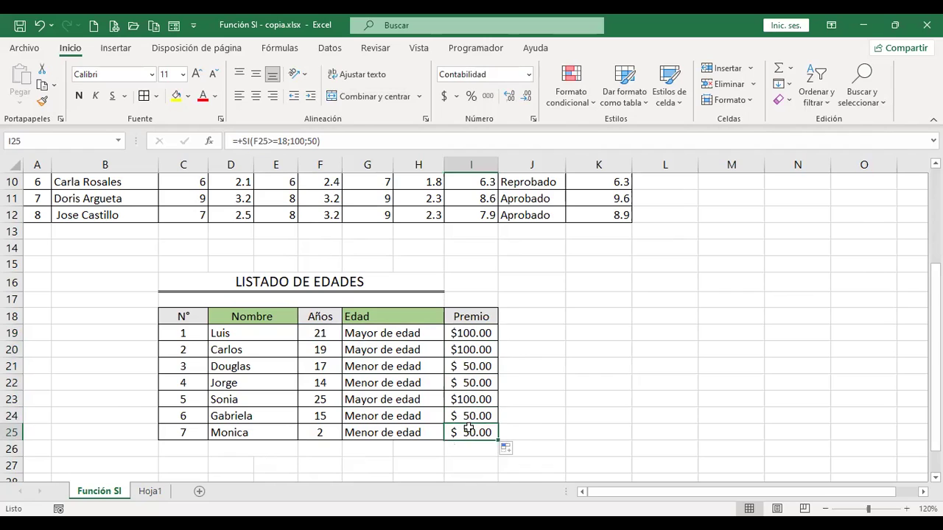
{"action": "left_click", "coordinate": [533, 329]}
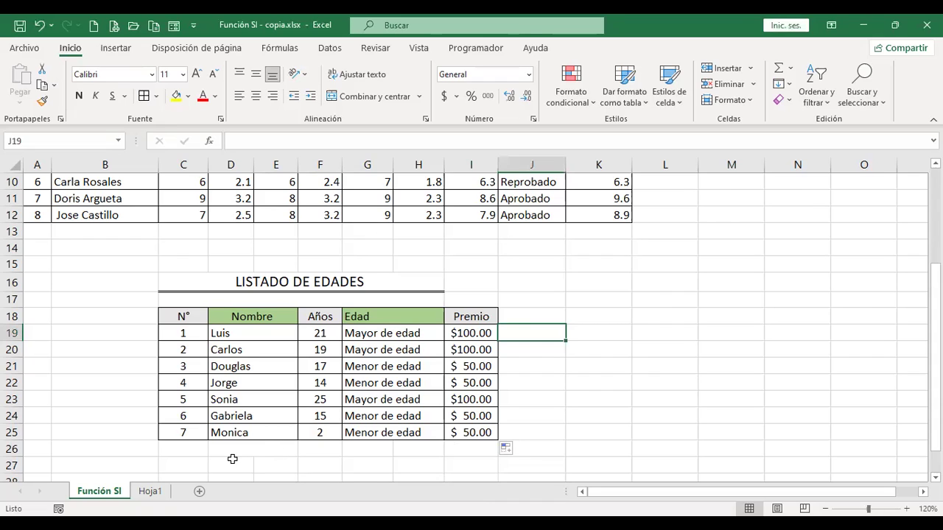
- On the Hoja1 sheet, enter the headers Gastos in A1 and Presupuesto in B1, and autofit column B's width
{"action": "left_click", "coordinate": [149, 491]}
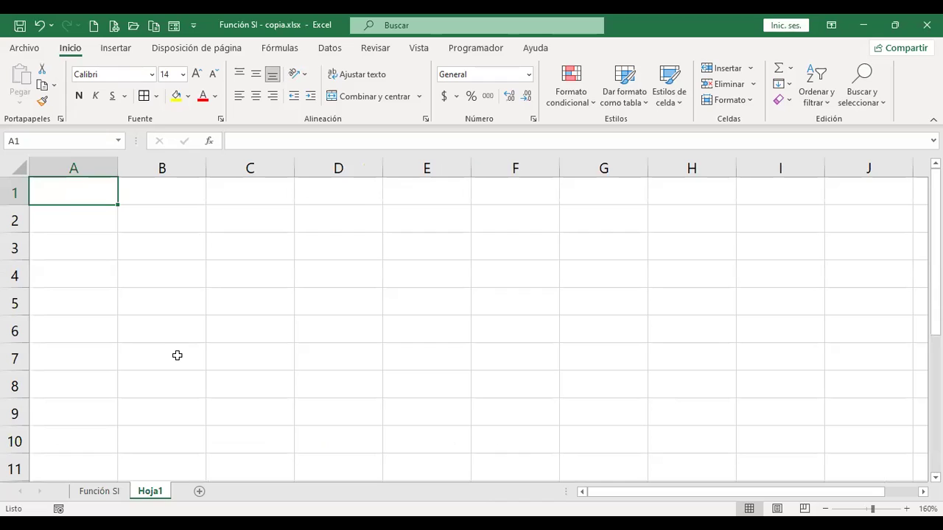
{"action": "type", "text": "Gastos"}
{"action": "key", "text": "Return"}
{"action": "key", "text": "Up"}
{"action": "key", "text": "Right"}
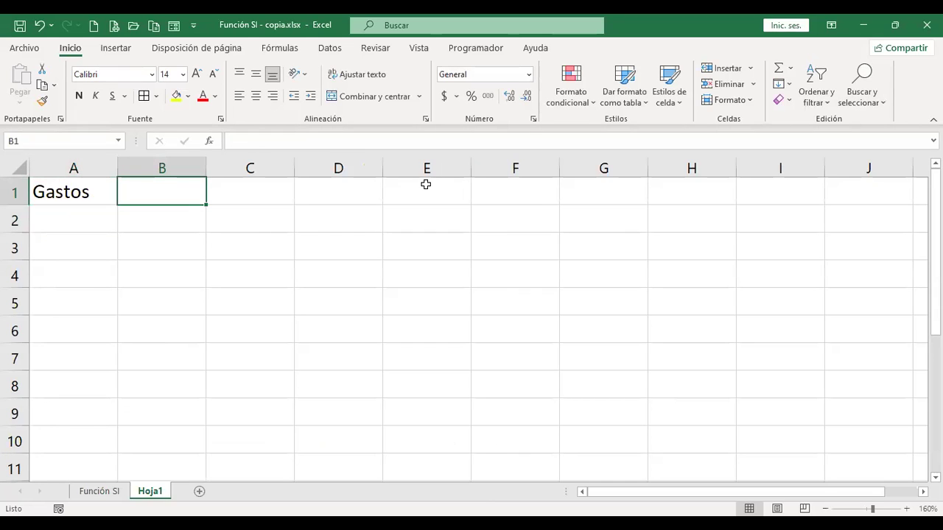
{"action": "type", "text": "Presupuesto"}
{"action": "key", "text": "Return"}
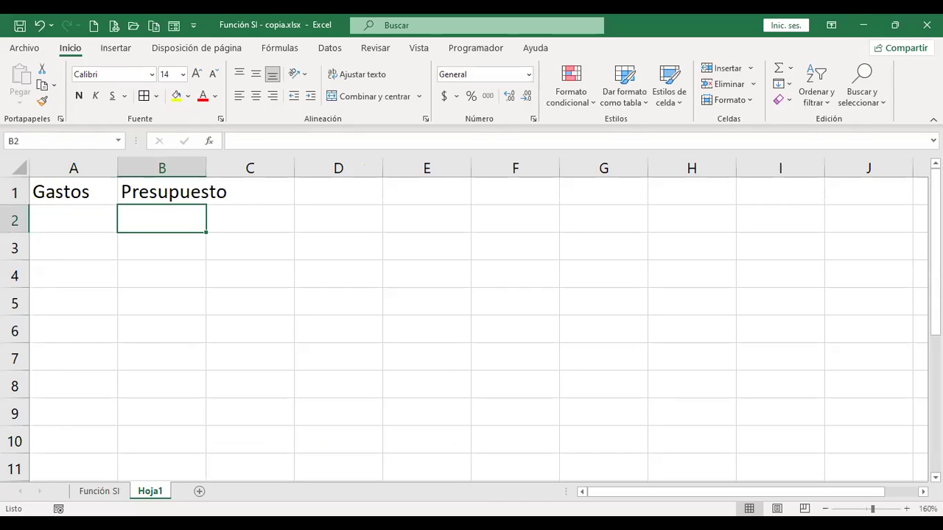
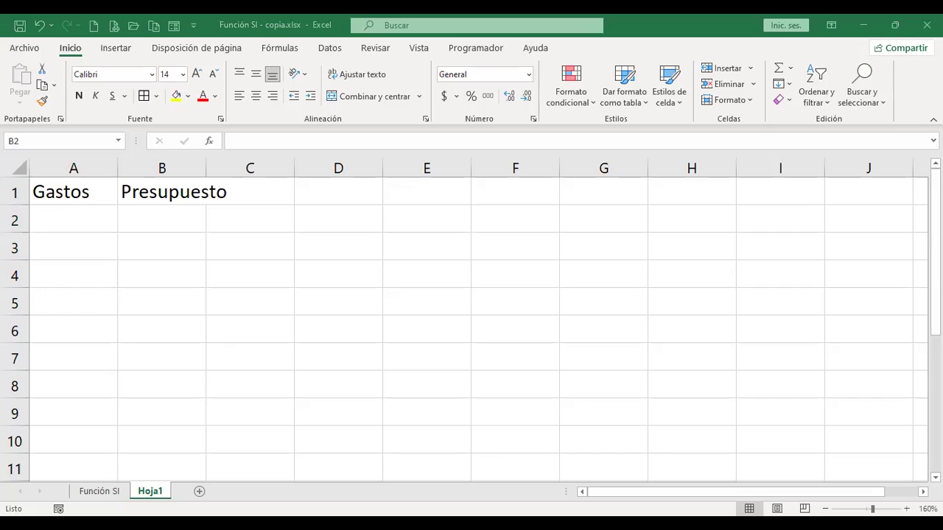
{"action": "left_click", "coordinate": [205, 165]}
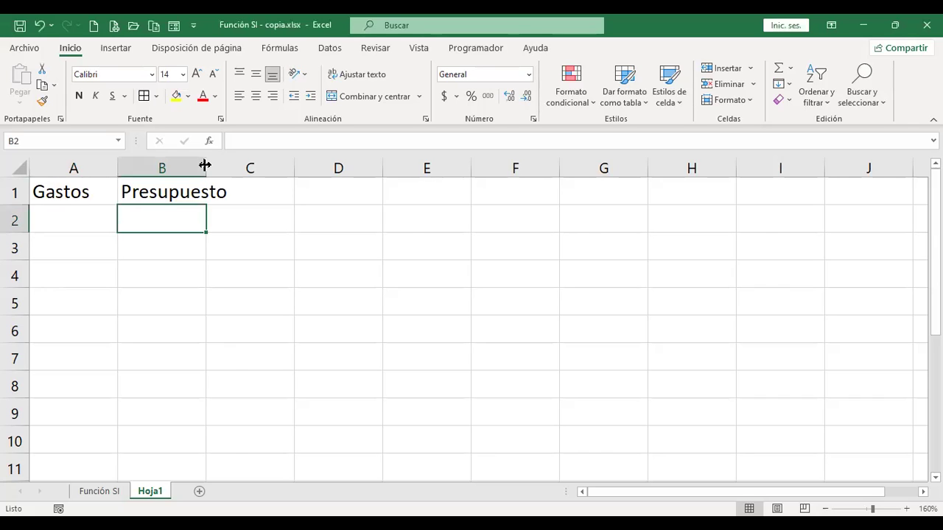
{"action": "double_click", "coordinate": [205, 165]}
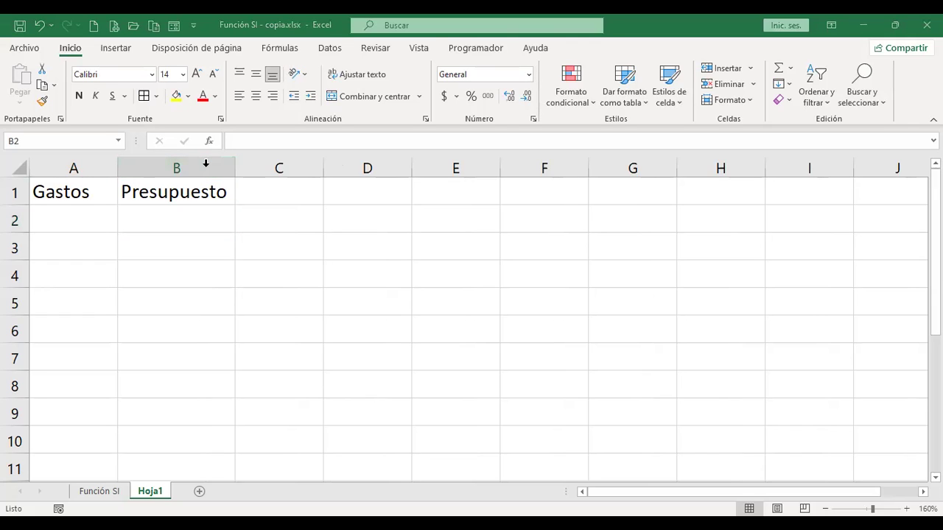
- Enter the header Real in cell C1
{"action": "left_click", "coordinate": [331, 172]}
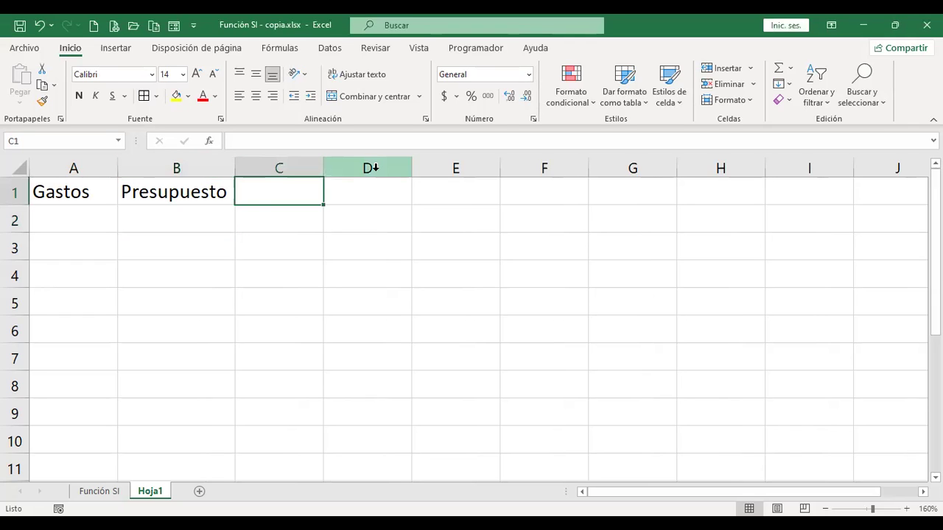
{"action": "type", "text": "REI"}
{"action": "key", "text": "BackSpace"}
{"action": "key", "text": "BackSpace"}
{"action": "key", "text": "BackSpace"}
{"action": "type", "text": "eal"}
{"action": "key", "text": "ctrl+Return"}
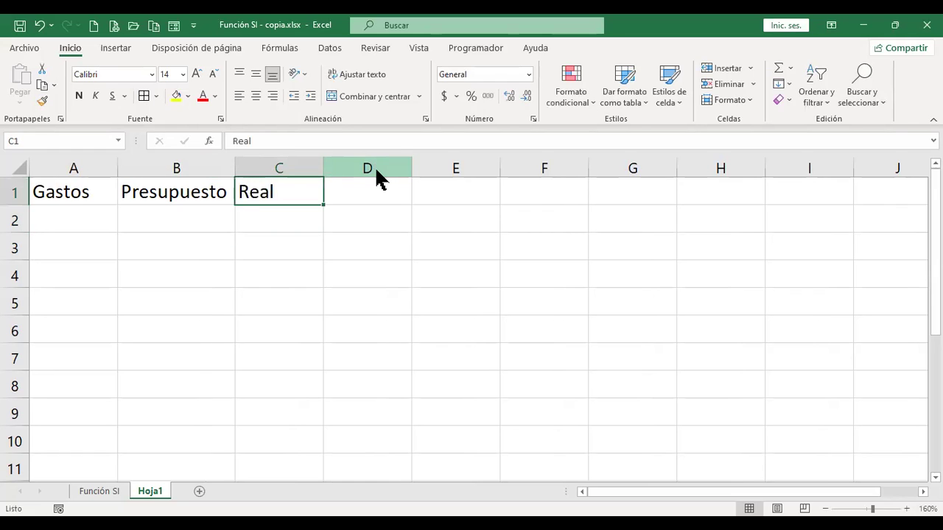
- Enter the headers Estado in D1 and Cantidad adicional in E1
{"action": "key", "text": "Right"}
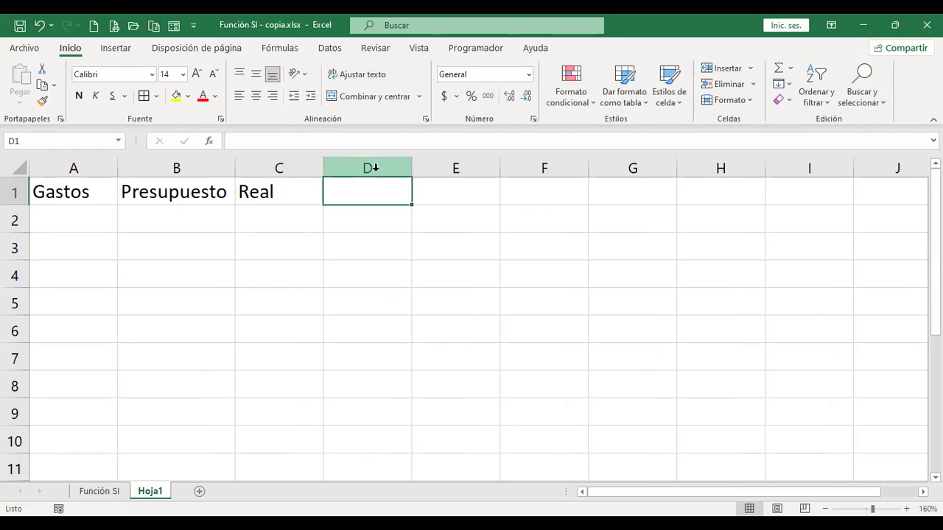
{"action": "type", "text": "Estado"}
{"action": "key", "text": "ctrl+Return"}
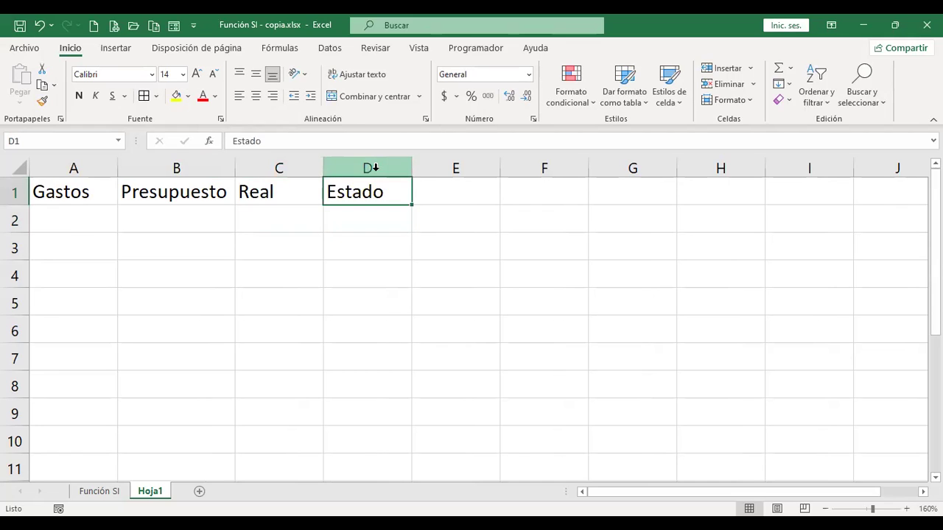
{"action": "key", "text": "Right"}
{"action": "type", "text": "Cantidad adicional"}
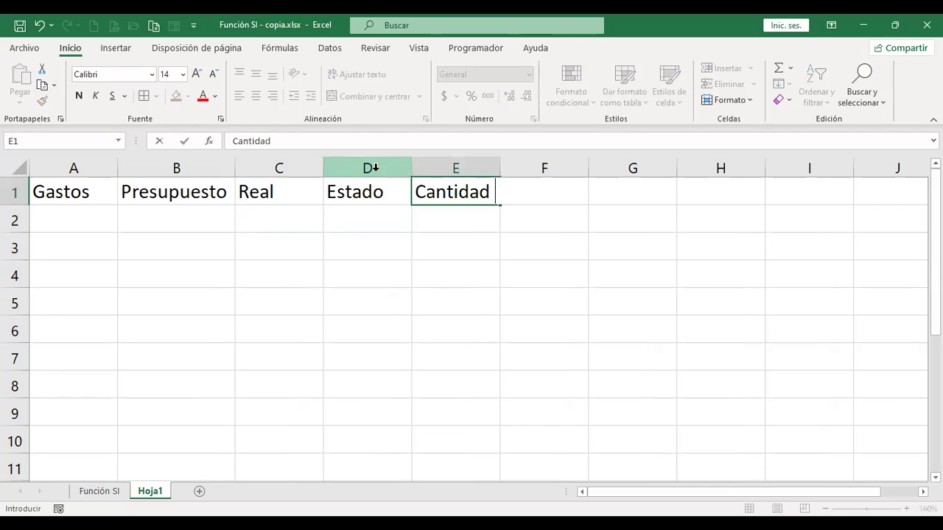
{"action": "key", "text": "Return"}
- Enter Tarifa aérea in A2 as the first expense and autofit column A's width
{"action": "key", "text": "Left"}
{"action": "key", "text": "Left"}
{"action": "key", "text": "Left"}
{"action": "key", "text": "Left"}
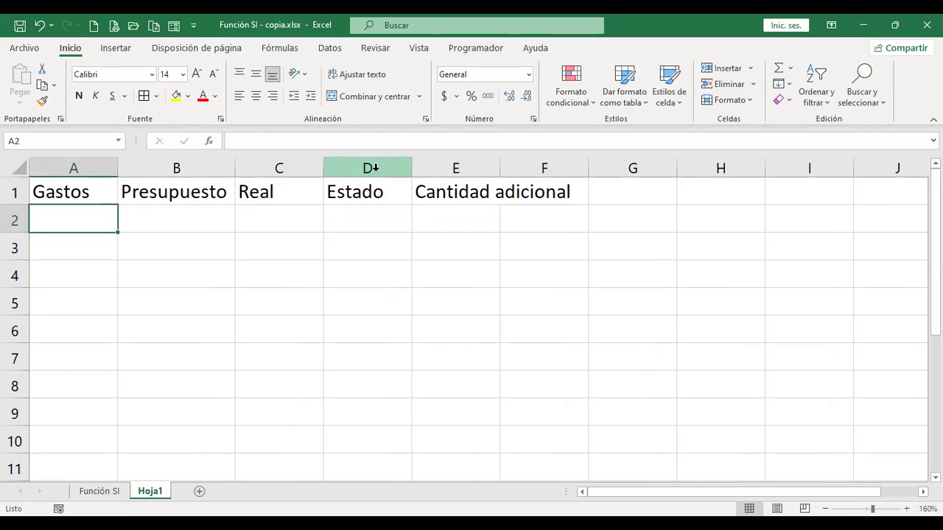
{"action": "type", "text": "Tar"}
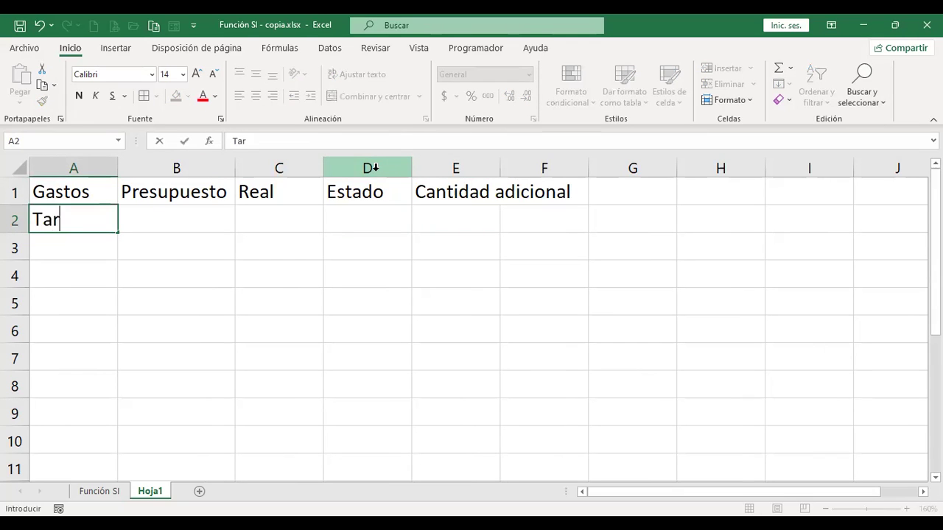
{"action": "type", "text": "ifa aérea"}
{"action": "key", "text": "Return"}
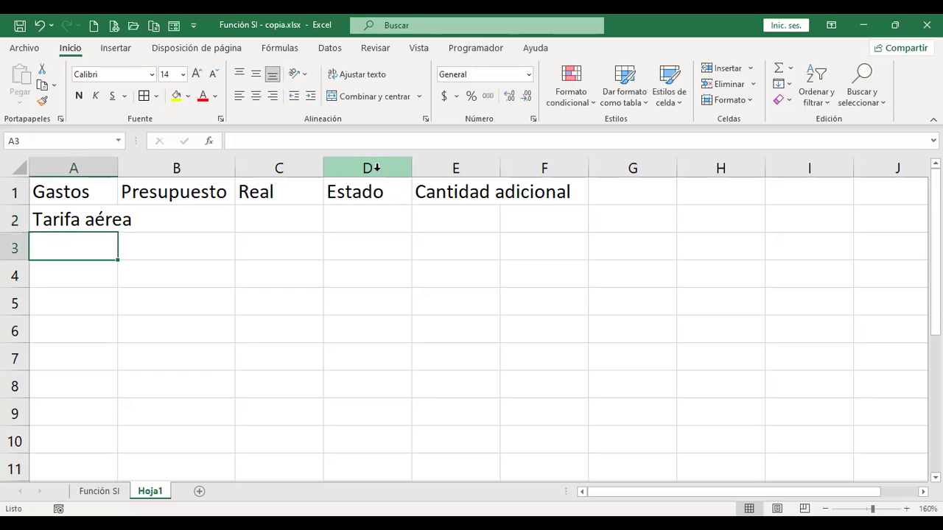
{"action": "double_click", "coordinate": [116, 173]}
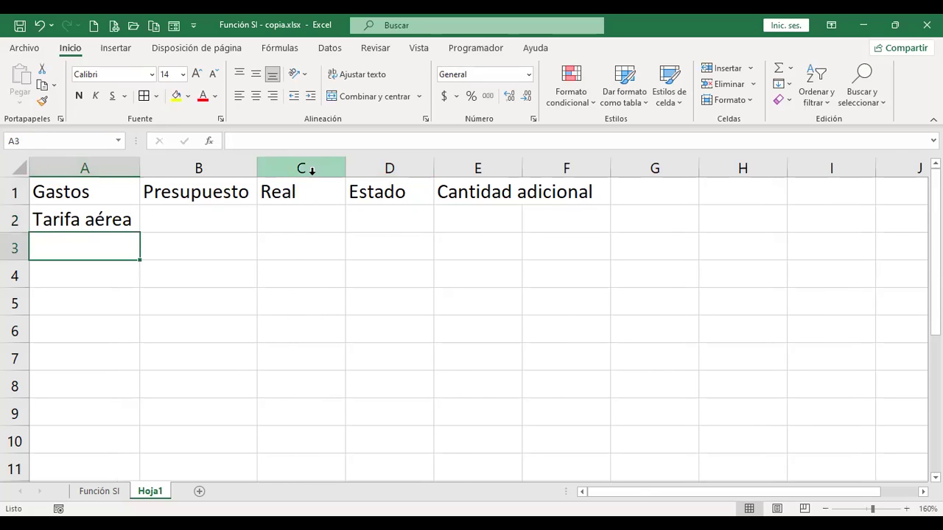
- List the expenses Hotel, Automóvil and Alimentos in cells A3 to A5
{"action": "type", "text": "Hotel"}
{"action": "key", "text": "Return"}
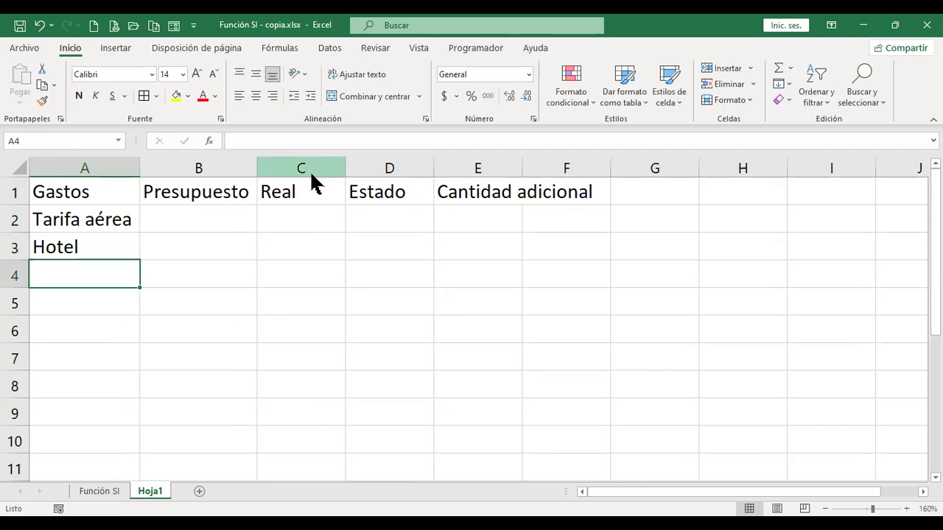
{"action": "type", "text": "Automóvil"}
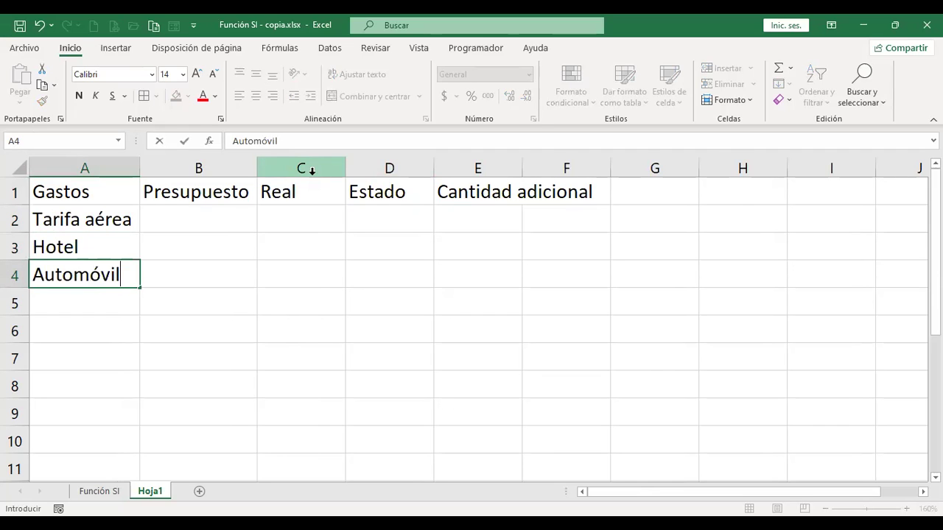
{"action": "key", "text": "Return"}
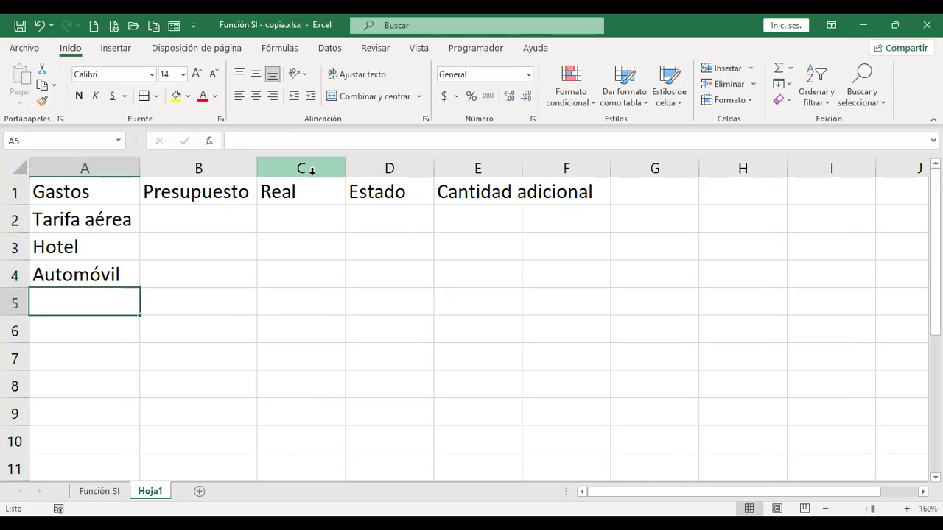
{"action": "type", "text": "Alimentos"}
{"action": "key", "text": "Return"}
- Enter the Presupuesto amounts 800 for Tarifa aérea in B2 and 375 for Hotel in B3
{"action": "key", "text": "Up"}
{"action": "key", "text": "Up"}
{"action": "key", "text": "Up"}
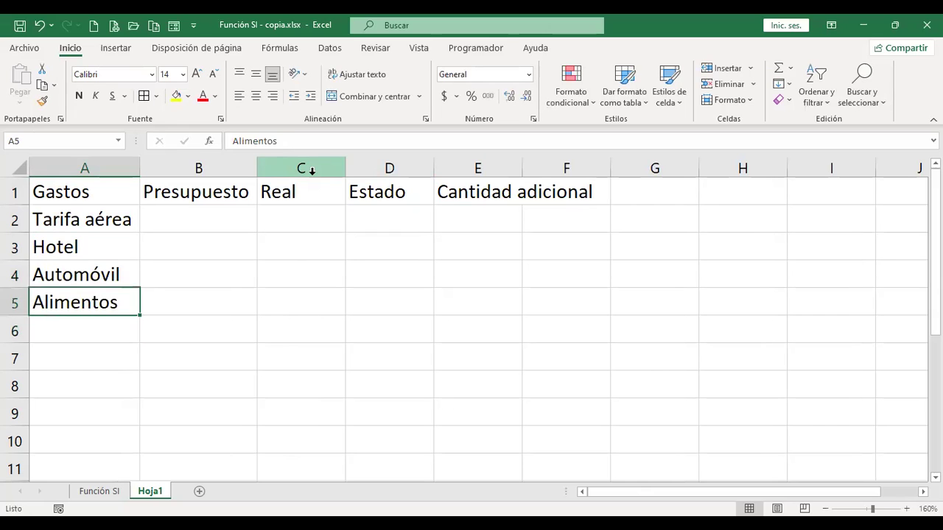
{"action": "key", "text": "Up"}
{"action": "key", "text": "Right"}
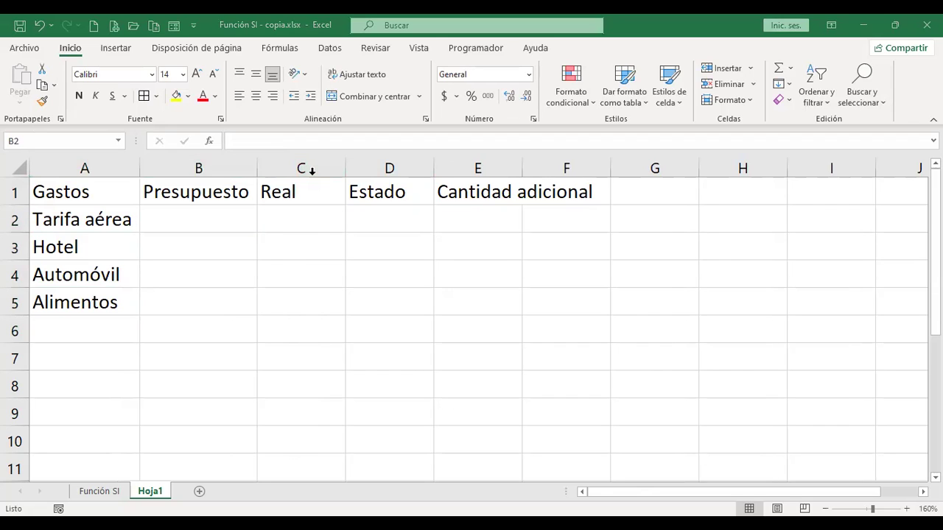
{"action": "type", "text": "800"}
{"action": "key", "text": "Return"}
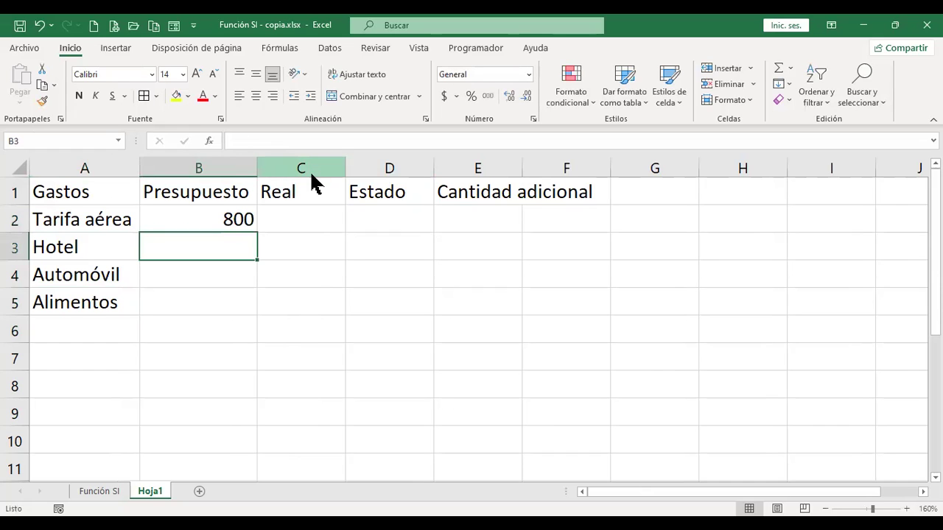
{"action": "type", "text": "375"}
{"action": "key", "text": "Return"}
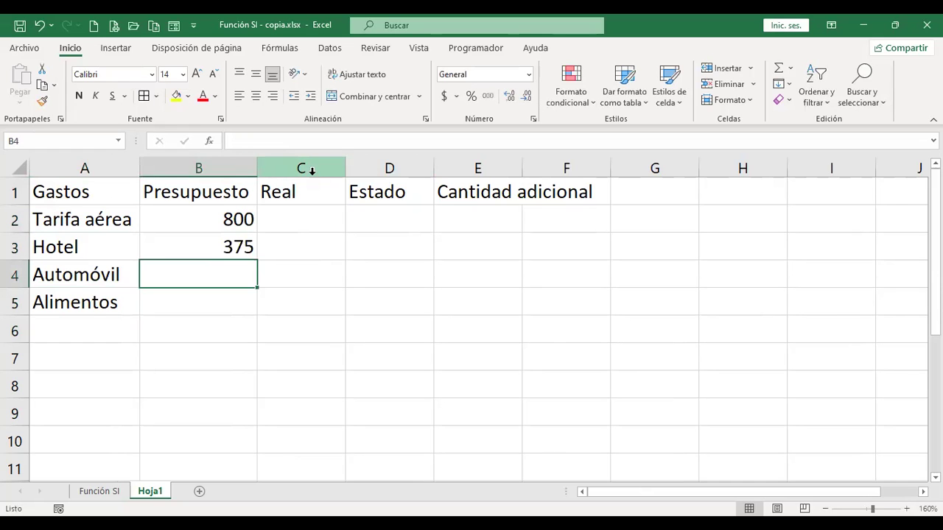
- Enter a Presupuesto amount of 150 for both Automóvil in B4 and Alimentos in B5
{"action": "type", "text": "15"}
{"action": "key", "text": "Return"}
{"action": "type", "text": "15"}
{"action": "key", "text": "Up"}
{"action": "key", "text": "F2"}
{"action": "type", "text": "0"}
{"action": "key", "text": "Return"}
{"action": "type", "text": "150"}
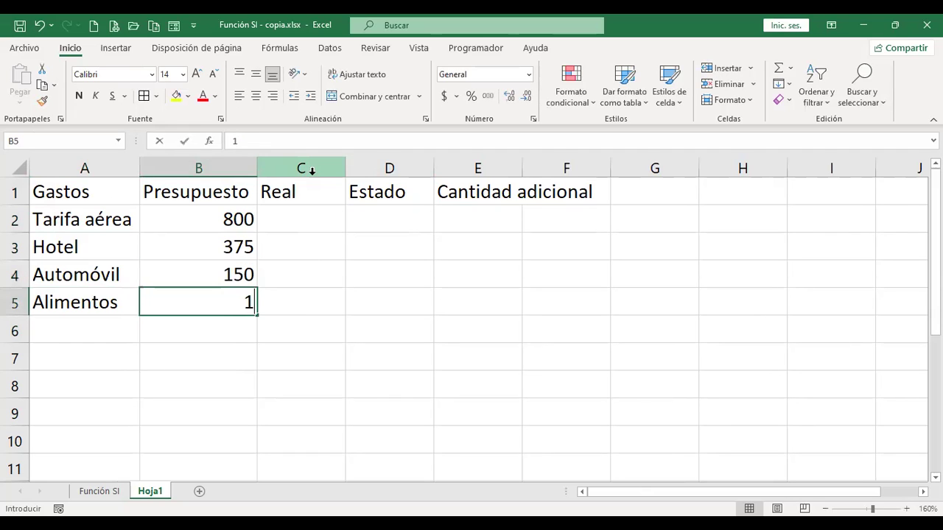
{"action": "key", "text": "Return"}
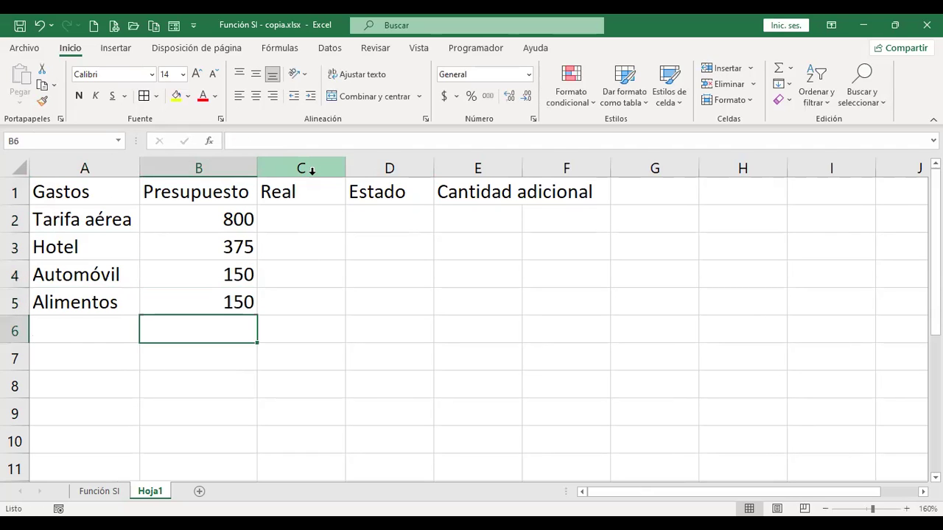
- Apply the dollar accounting format to the Presupuesto amounts in B2:B5
{"action": "left_click", "coordinate": [311, 170]}
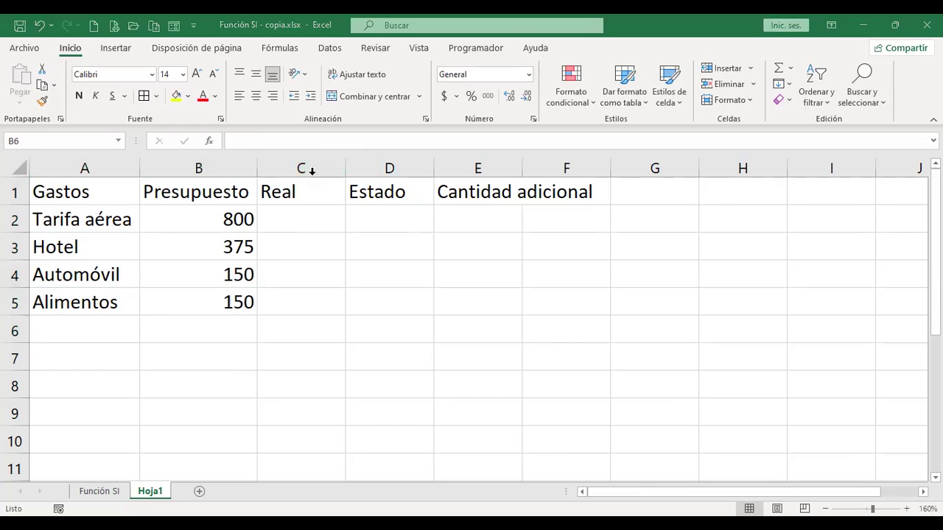
{"action": "key", "text": "Up"}
{"action": "key", "text": "shift+Up"}
{"action": "key", "text": "shift+Up"}
{"action": "key", "text": "shift+Up"}
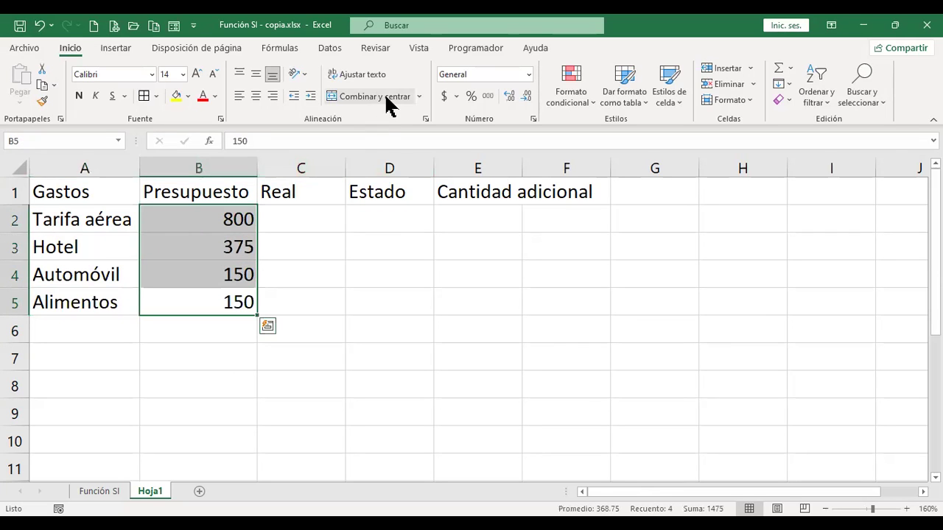
{"action": "left_click", "coordinate": [442, 99]}
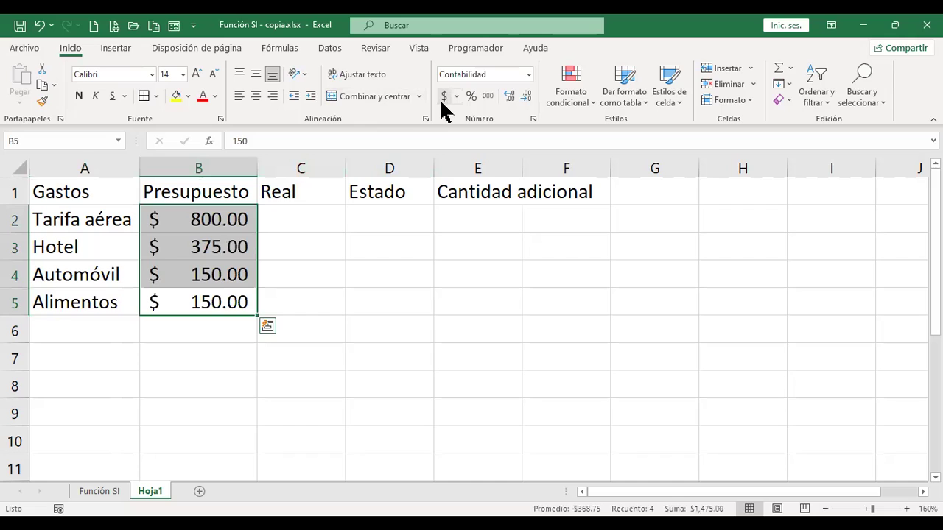
- Enter the Real amounts 921.58 for Tarifa aérea in C2 and 324.98 for Hotel in C3
{"action": "left_click", "coordinate": [300, 212]}
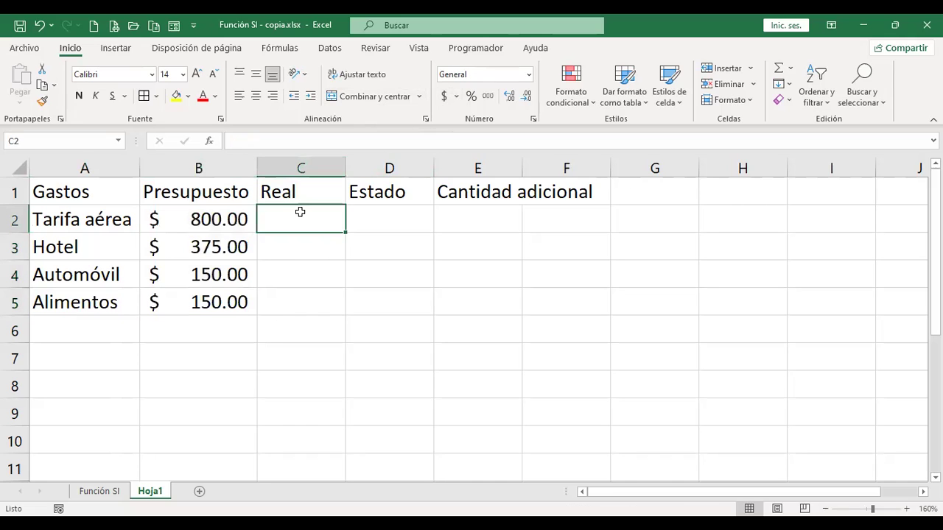
{"action": "key", "text": "Left"}
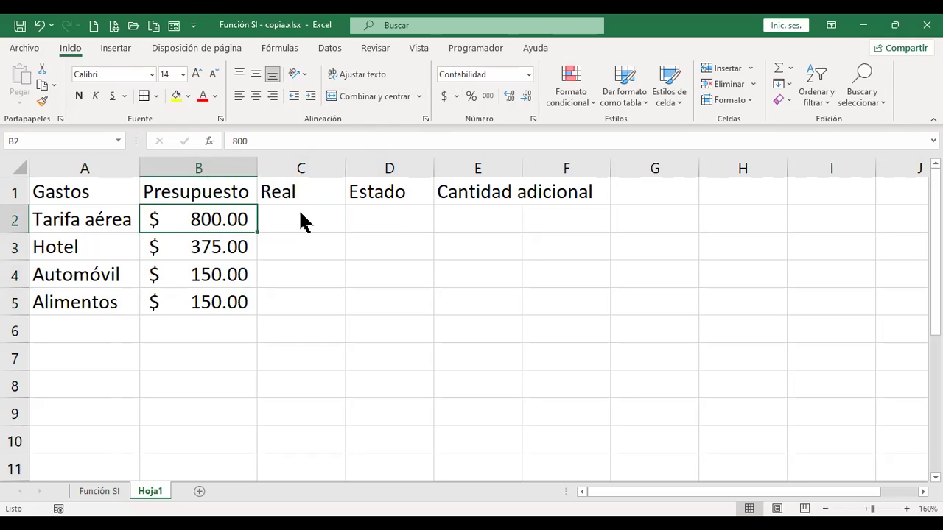
{"action": "left_click", "coordinate": [300, 212]}
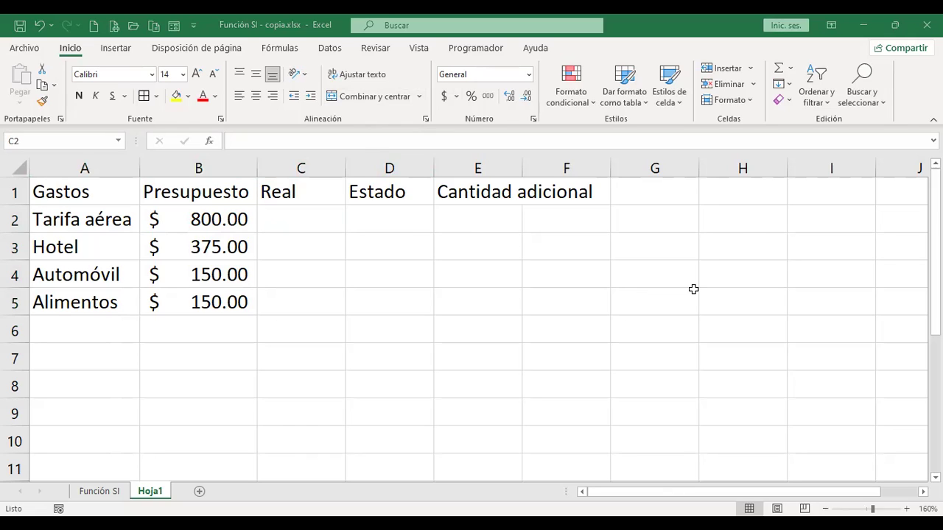
{"action": "type", "text": "921.58"}
{"action": "key", "text": "Return"}
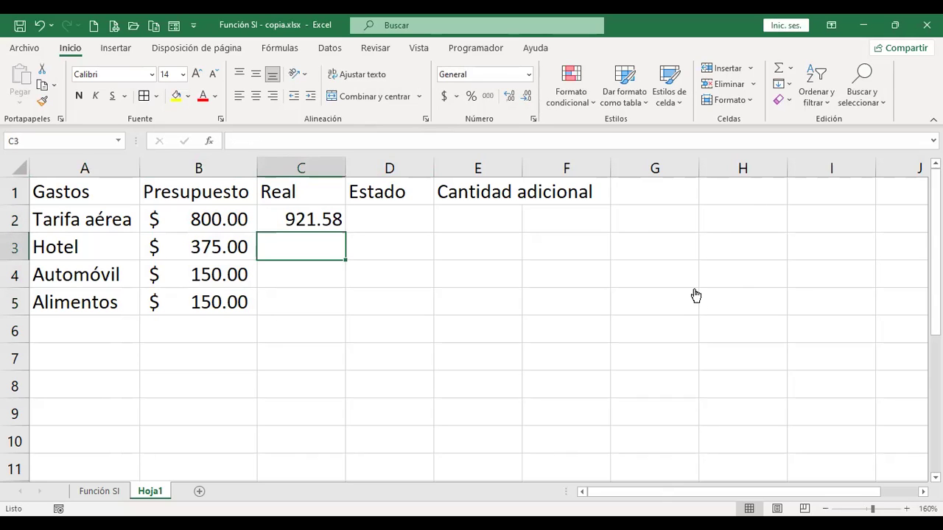
{"action": "type", "text": "324.98"}
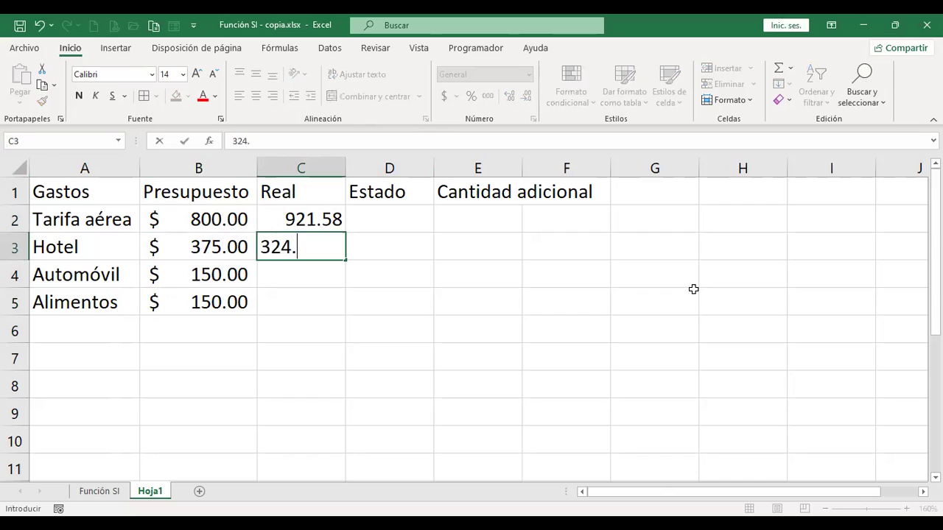
{"action": "key", "text": "Return"}
- Apply the dollar accounting format to the Real column cells C2:C6
{"action": "key", "text": "Up"}
{"action": "key", "text": "Up"}
{"action": "key", "text": "Left"}
{"action": "key", "text": "shift+Down"}
{"action": "key", "text": "shift+Down"}
{"action": "key", "text": "Right"}
{"action": "key", "text": "shift+Down"}
{"action": "key", "text": "shift+Down"}
{"action": "key", "text": "shift+Down"}
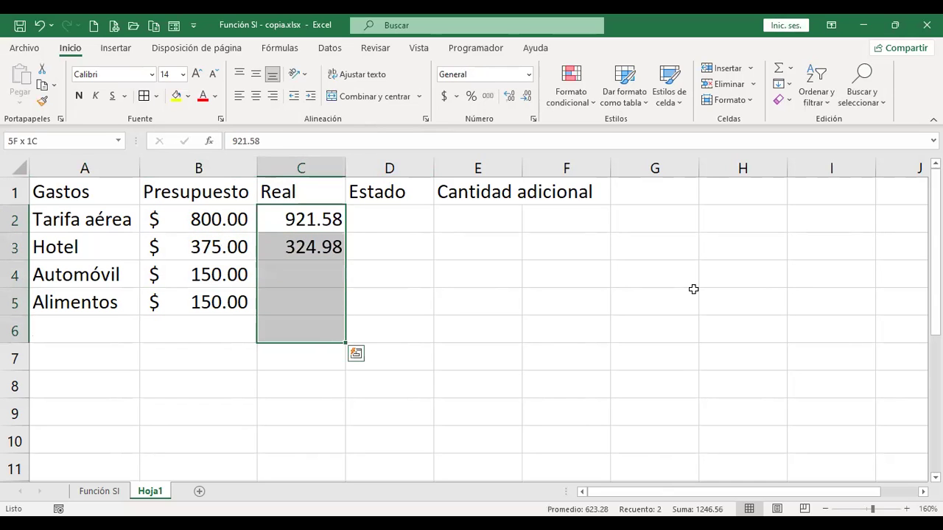
{"action": "left_click", "coordinate": [444, 96]}
- Enter the Real amounts 128.43 for Automóvil in C4 and 174.38 for Alimentos in C5
{"action": "left_click", "coordinate": [317, 270]}
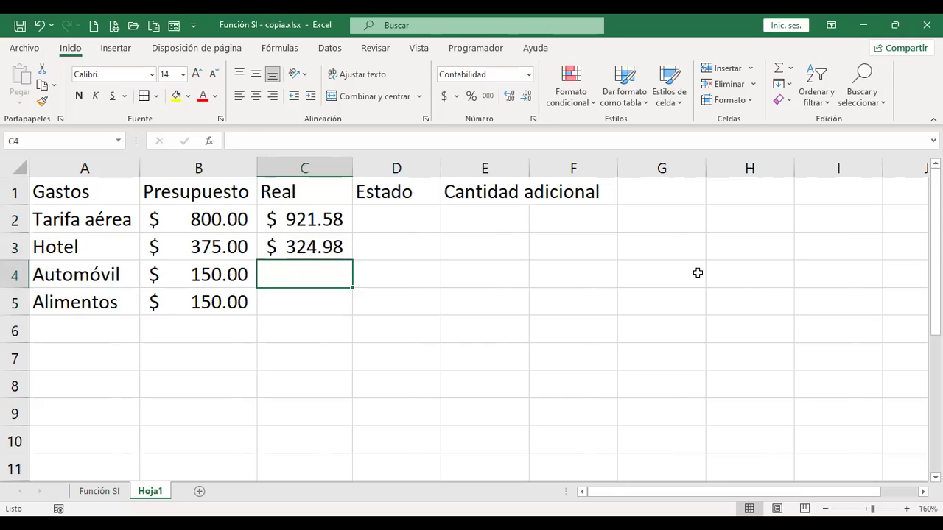
{"action": "type", "text": "128.43"}
{"action": "key", "text": "Return"}
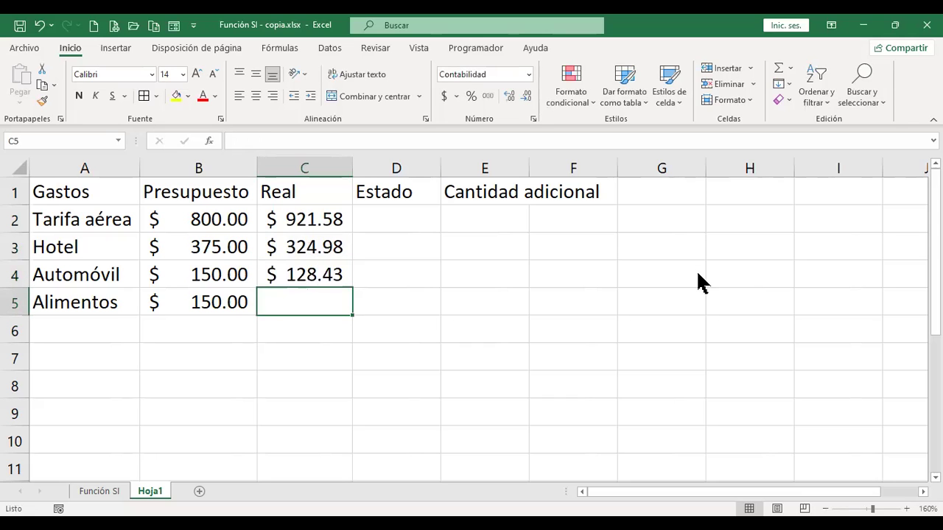
{"action": "type", "text": "174.38"}
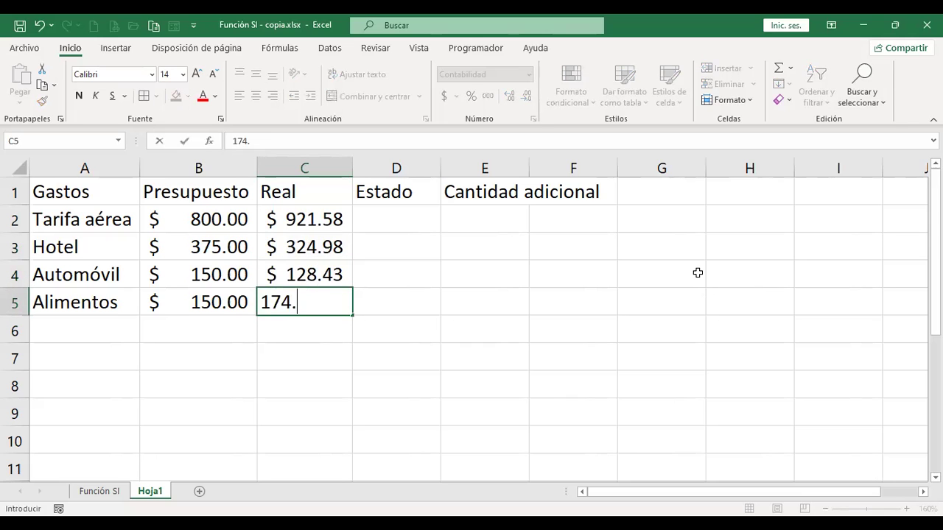
{"action": "key", "text": "Return"}
- Compare the Presupuesto and Real amounts of Tarifa aérea in row 2 and Hotel in row 3
{"action": "key", "text": "Up"}
{"action": "key", "text": "Right"}
{"action": "key", "text": "Up"}
{"action": "key", "text": "Up"}
{"action": "key", "text": "Up"}
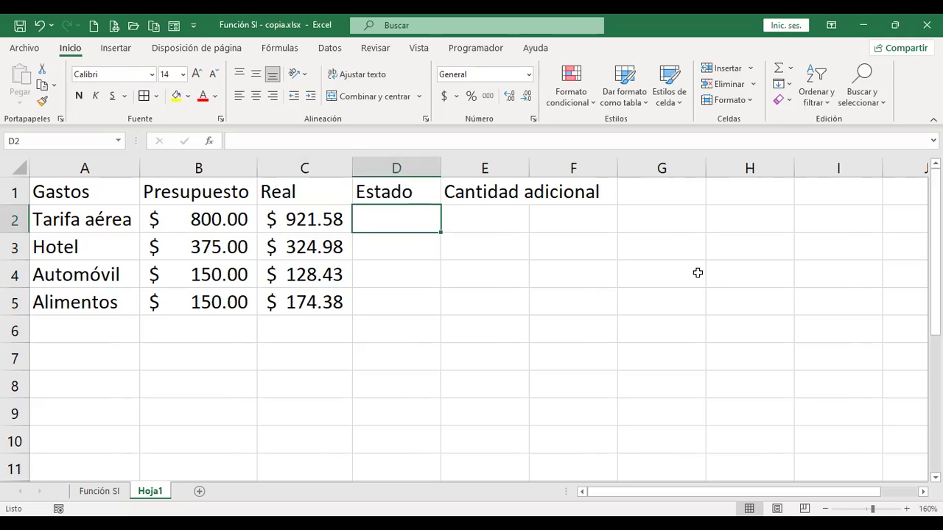
{"action": "key", "text": "Left"}
{"action": "key", "text": "Left"}
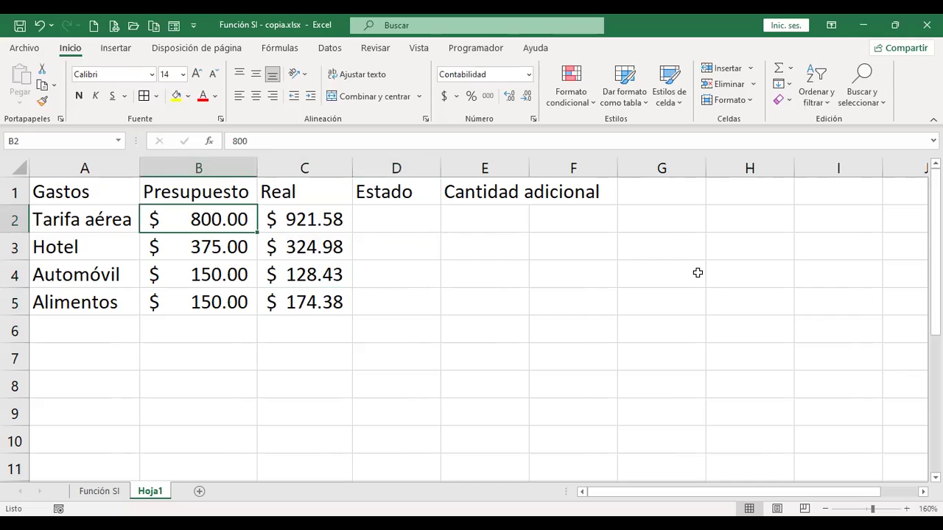
{"action": "key", "text": "Right"}
{"action": "key", "text": "Right"}
{"action": "key", "text": "Left"}
{"action": "key", "text": "Left"}
{"action": "key", "text": "Right"}
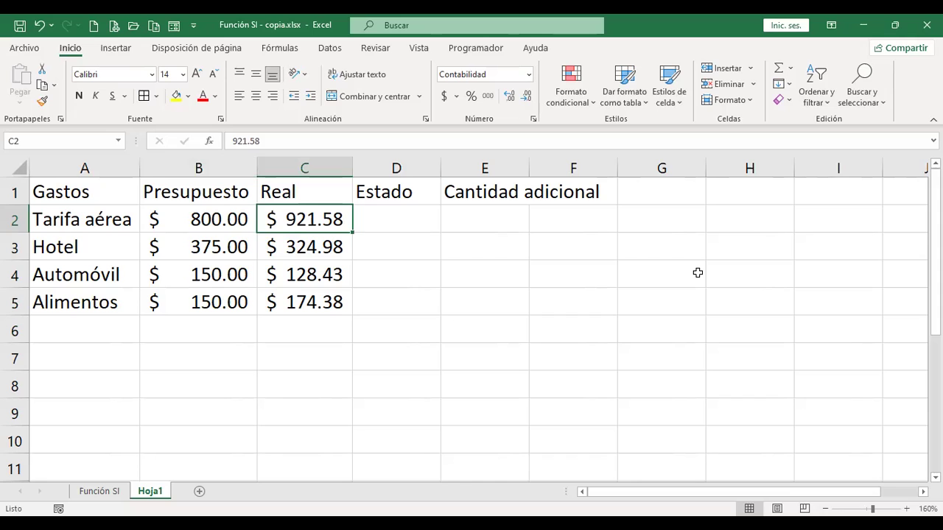
{"action": "key", "text": "Down"}
{"action": "key", "text": "Left"}
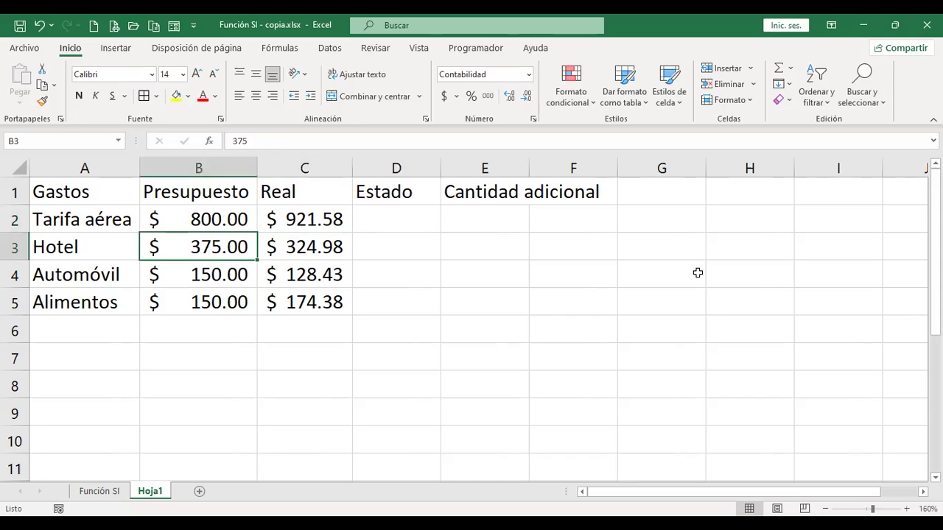
{"action": "key", "text": "Right"}
{"action": "key", "text": "Left"}
{"action": "key", "text": "Right"}
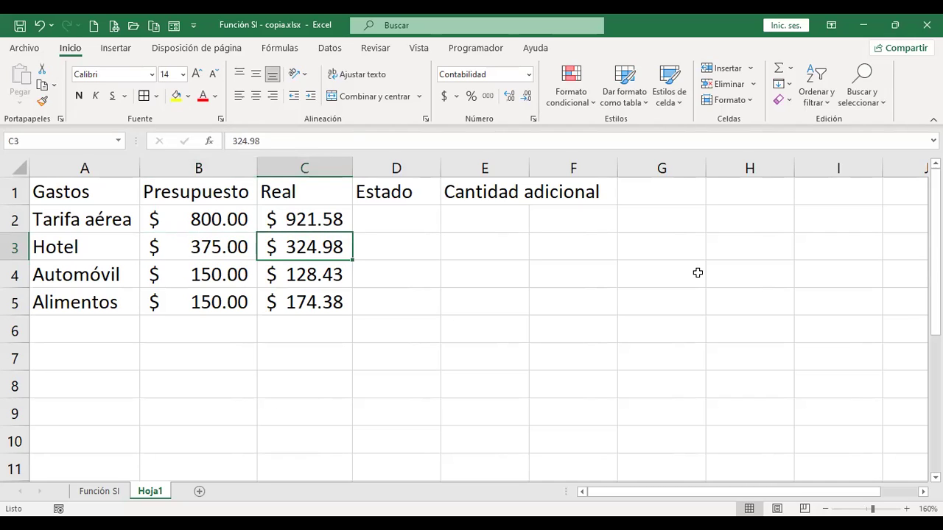
- Start an SI formula in D2 that tests whether the Real amount exceeds the budget, C2>B2
{"action": "key", "text": "Right"}
{"action": "key", "text": "Up"}
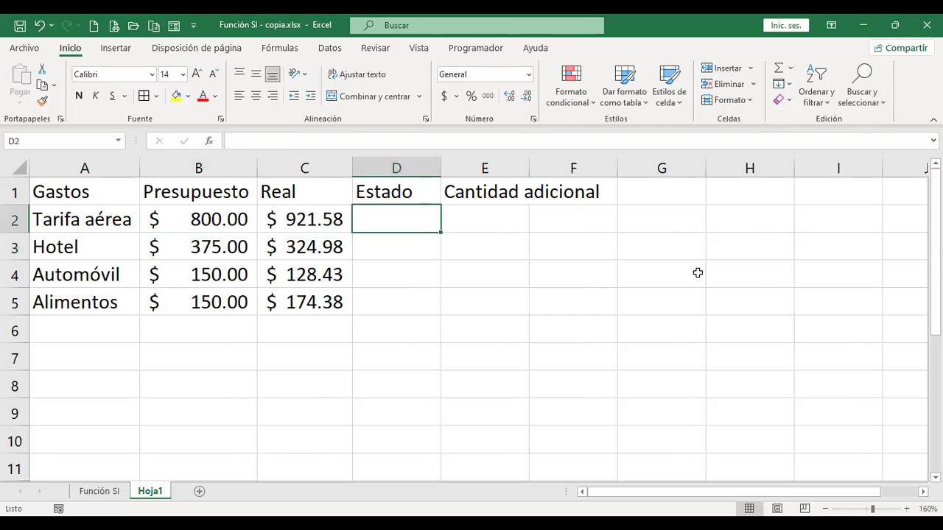
{"action": "type", "text": "+"}
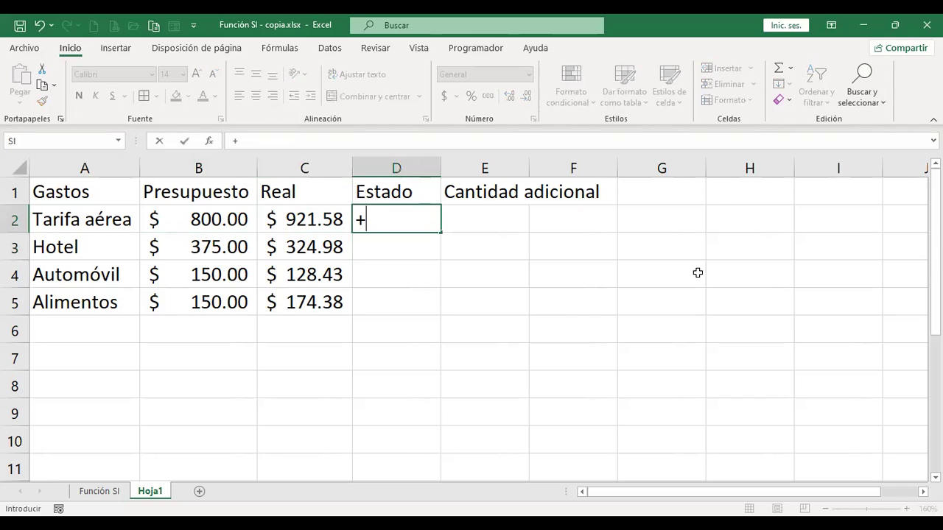
{"action": "type", "text": "si("}
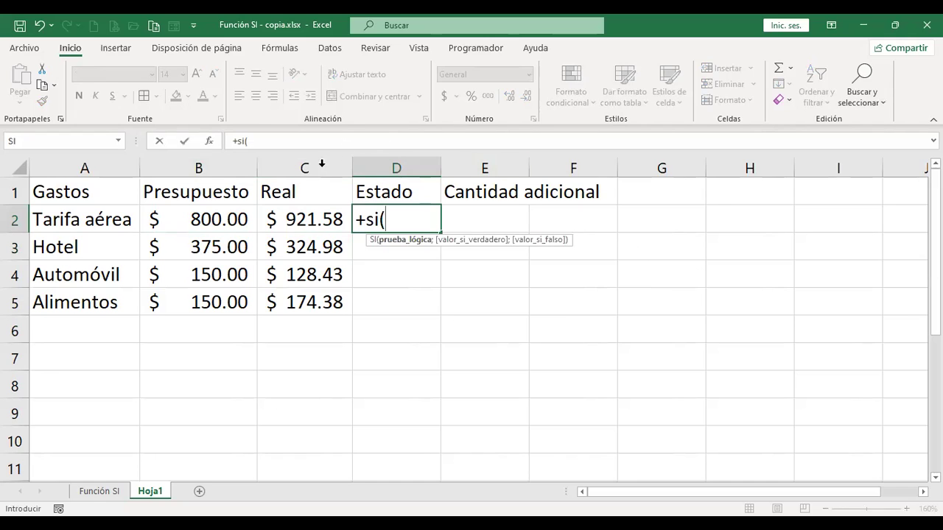
{"action": "left_click", "coordinate": [300, 217]}
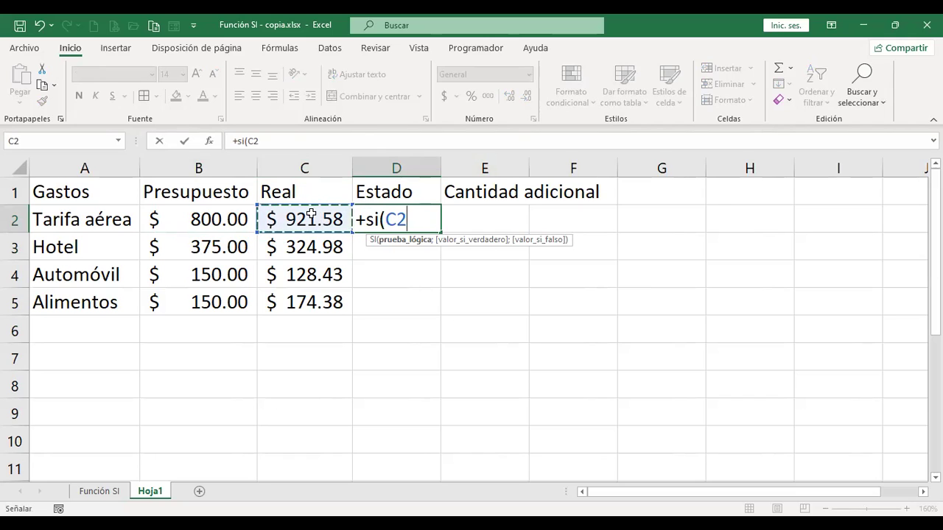
{"action": "type", "text": "<"}
{"action": "key", "text": "BackSpace"}
{"action": "type", "text": ">"}
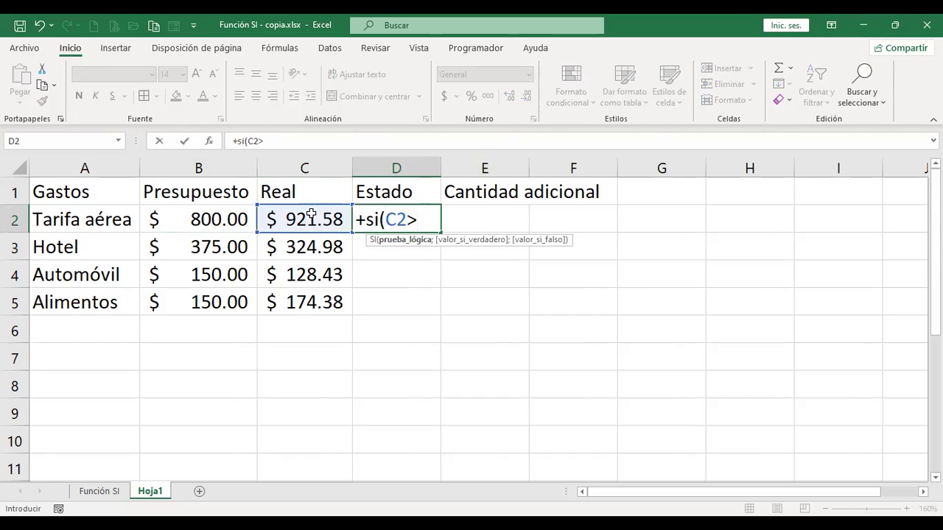
{"action": "left_click", "coordinate": [194, 213]}
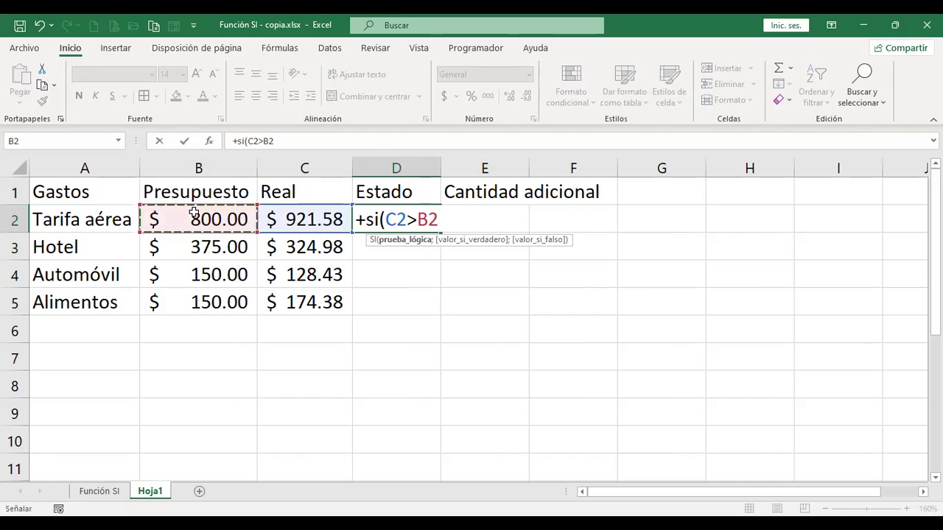
{"action": "type", "text": ";"}
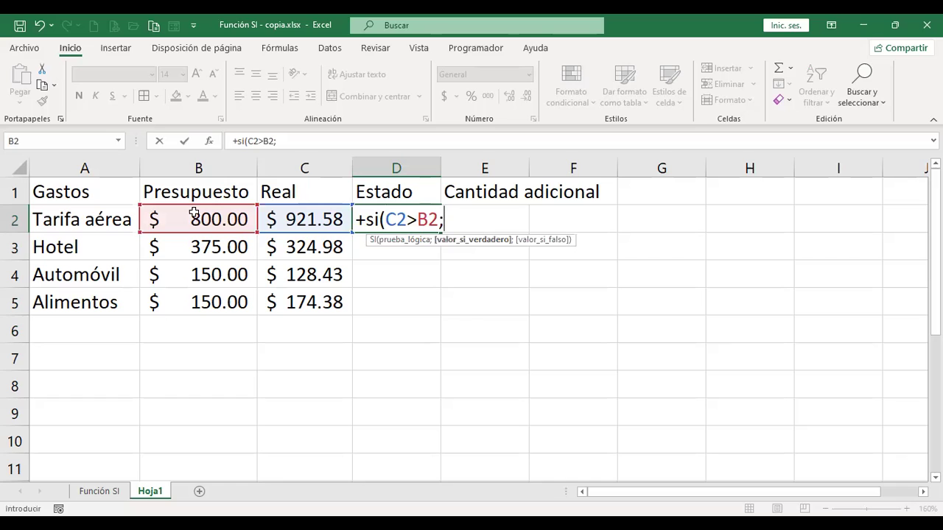
- Give the D2 formula "Presupuesto excedido" as its value if true
{"action": "type", "text": "\"Presupues"}
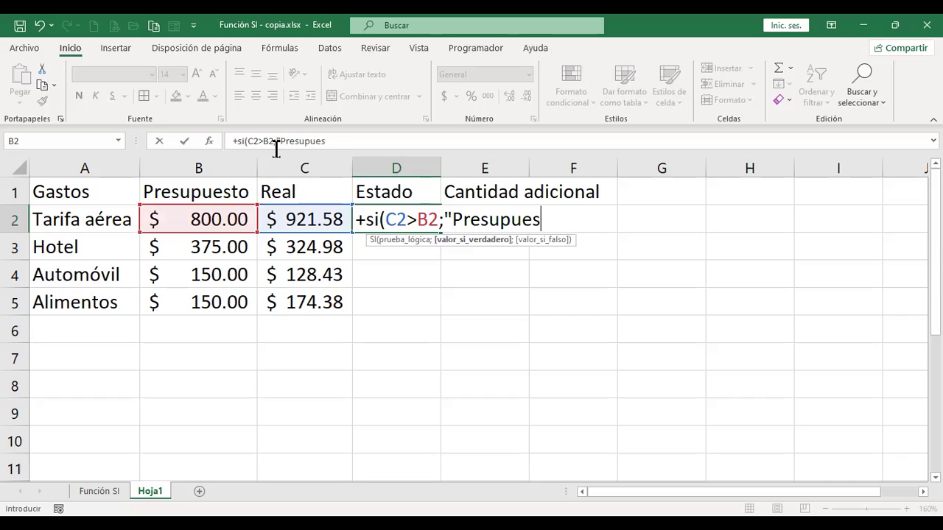
{"action": "type", "text": "to excedid"}
{"action": "key", "text": "BackSpace"}
{"action": "type", "text": "ido\""}
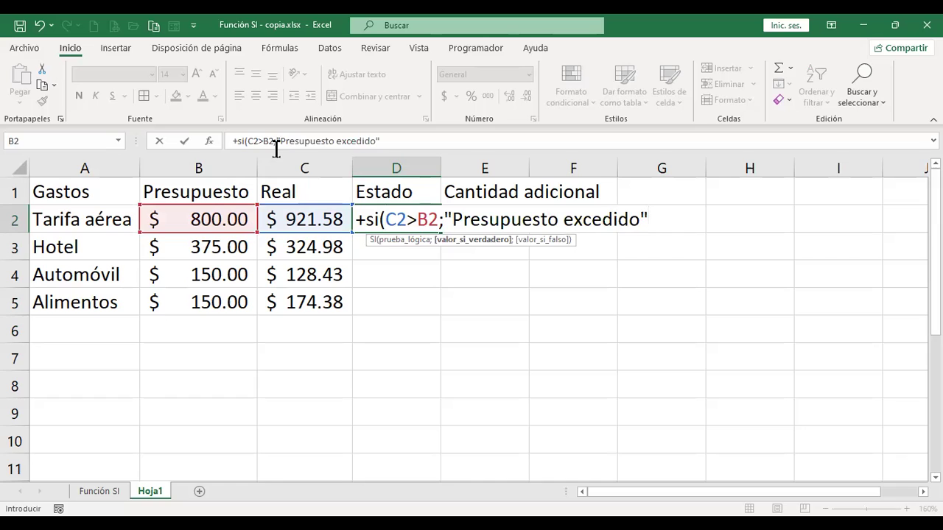
{"action": "type", "text": ";"}
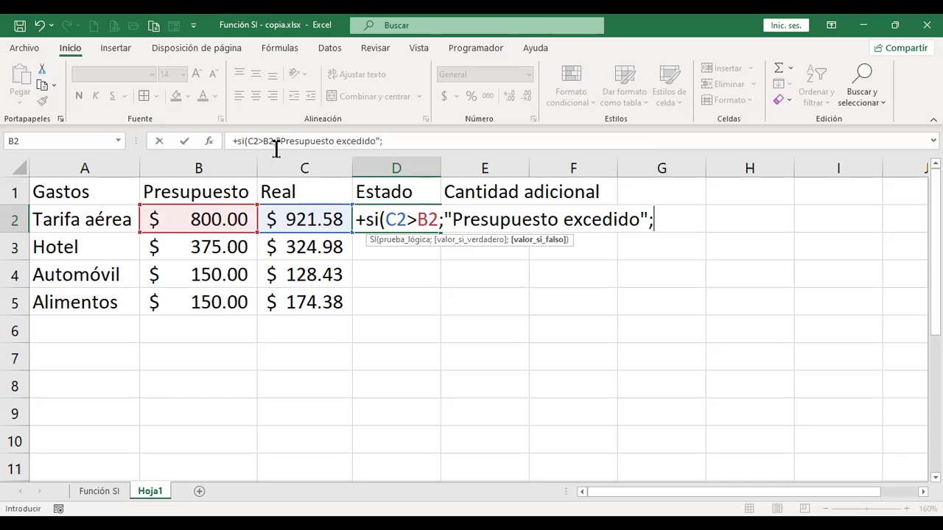
- Complete the SI formula in D2 with "Excelente" as its value if false
{"action": "type", "text": "\""}
{"action": "type", "text": "Excelete"}
{"action": "key", "text": "BackSpace"}
{"action": "key", "text": "BackSpace"}
{"action": "type", "text": "nte\""}
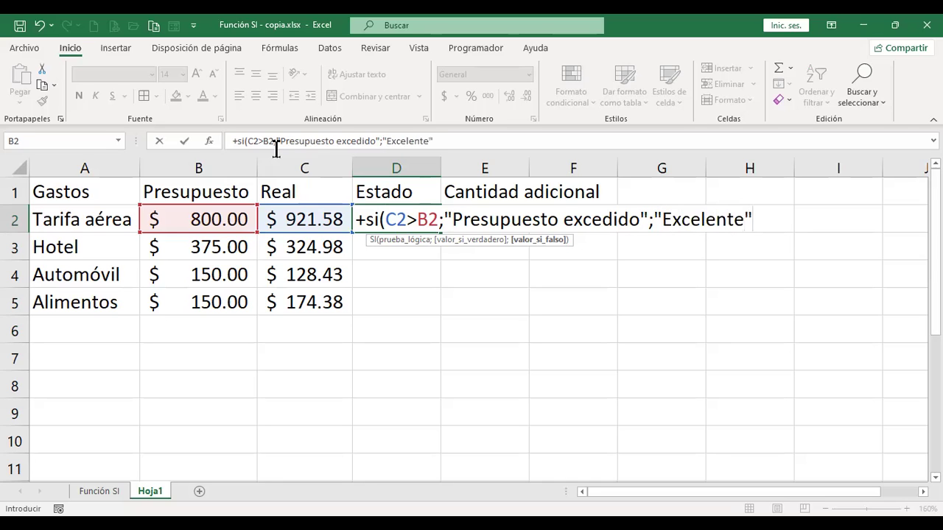
{"action": "type", "text": ")"}
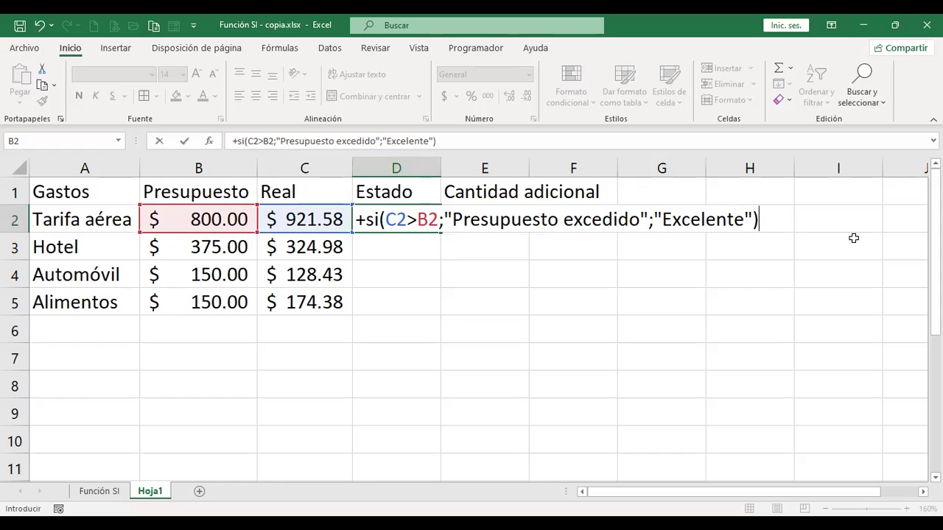
{"action": "key", "text": "Return"}
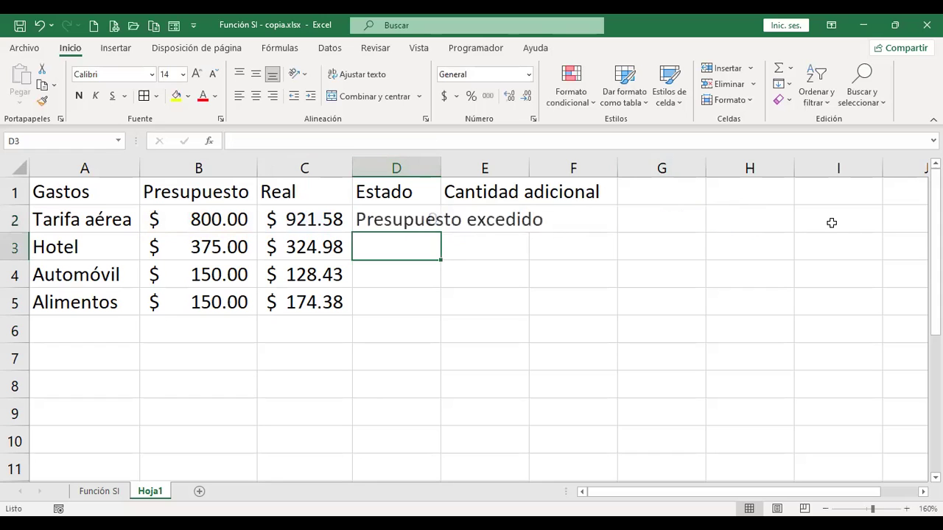
- Fit the width of the Estado column to its contents and copy the D2 formula down to D5
{"action": "double_click", "coordinate": [442, 157]}
{"action": "left_click", "coordinate": [489, 216]}
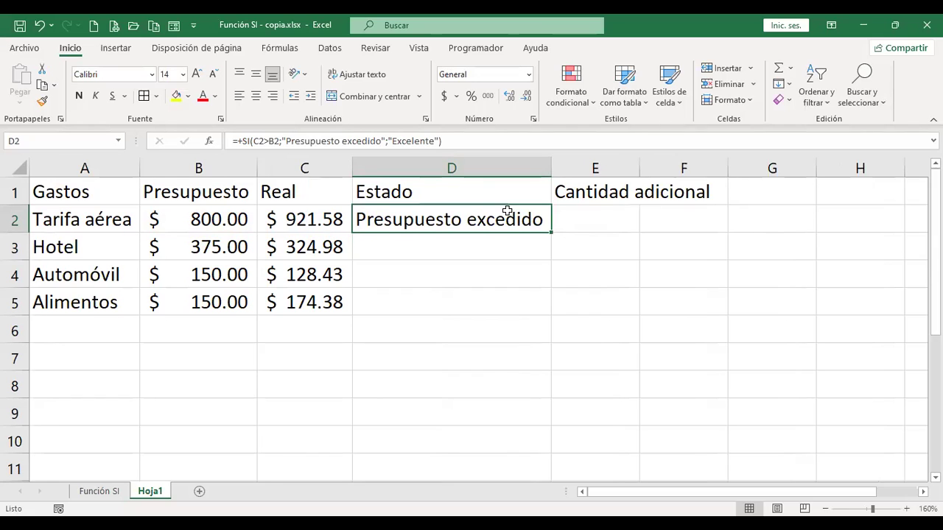
{"action": "left_click_drag", "start_coordinate": [550, 233], "coordinate": [551, 308]}
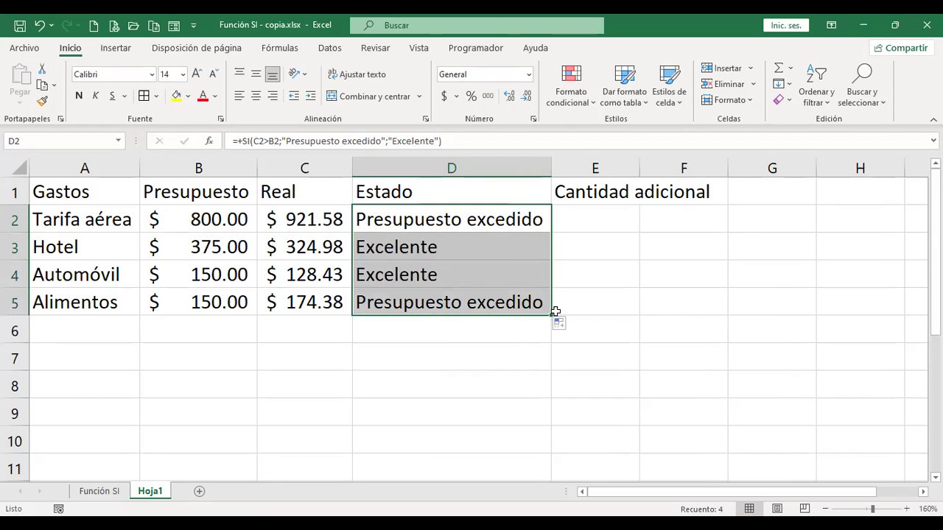
- Check the Estado results in D2:D5 against the Presupuesto and Real amounts of each expense
{"action": "left_click", "coordinate": [481, 251]}
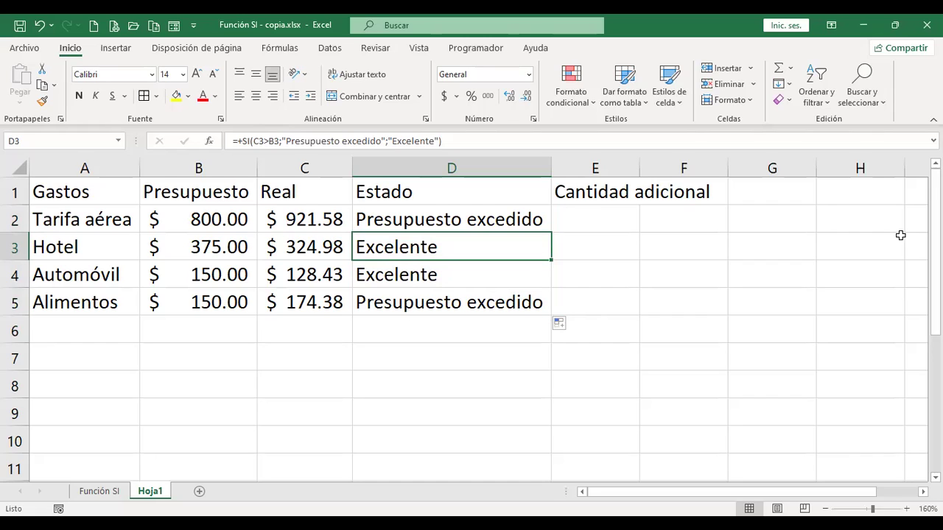
{"action": "key", "text": "Up"}
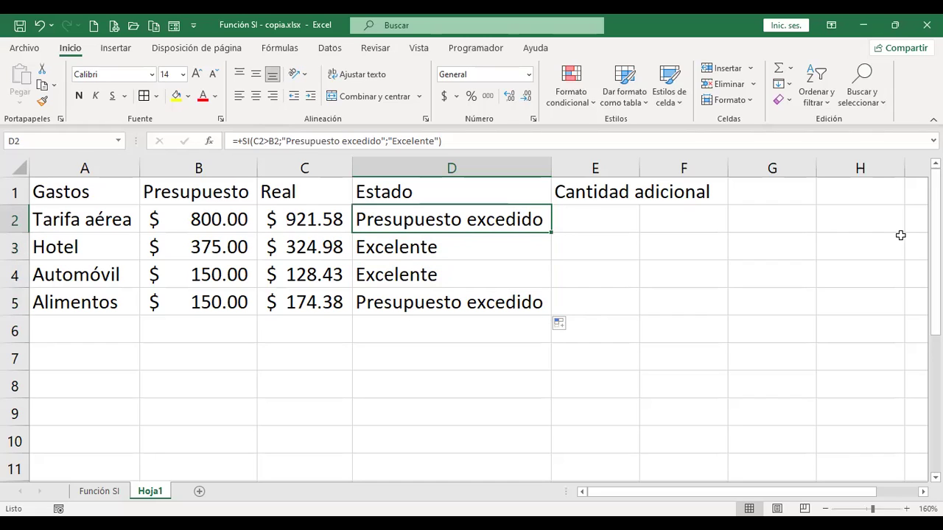
{"action": "key", "text": "Left"}
{"action": "key", "text": "Right"}
{"action": "key", "text": "Down"}
{"action": "key", "text": "shift+Down"}
{"action": "key", "text": "Left"}
{"action": "key", "text": "Right"}
{"action": "key", "text": "Down"}
{"action": "key", "text": "Down"}
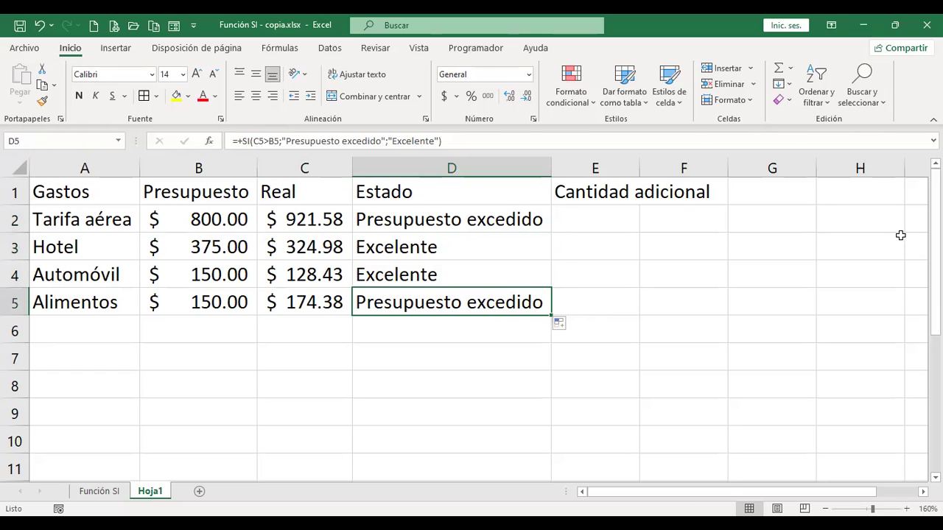
- Fit the width of column E to its heading Cantidad adicional
{"action": "key", "text": "Right"}
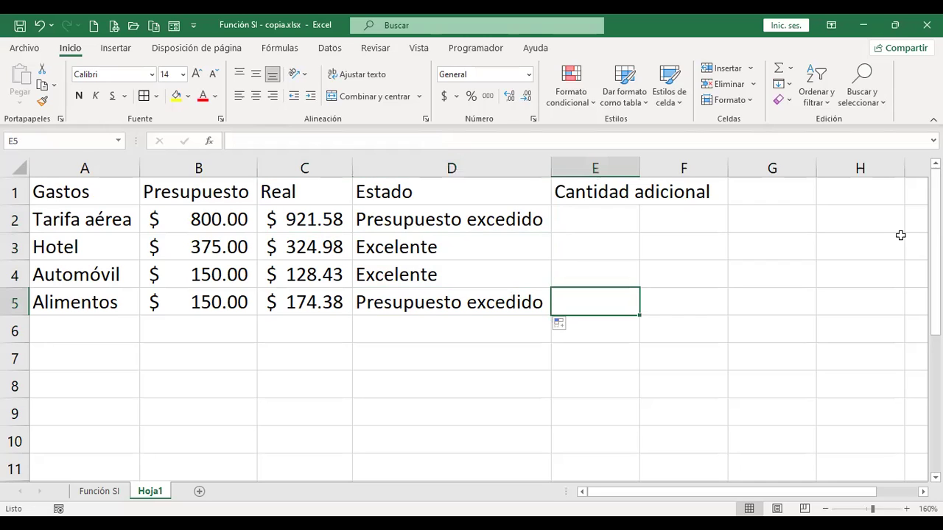
{"action": "key", "text": "Up"}
{"action": "key", "text": "Up"}
{"action": "key", "text": "Up"}
{"action": "key", "text": "Up"}
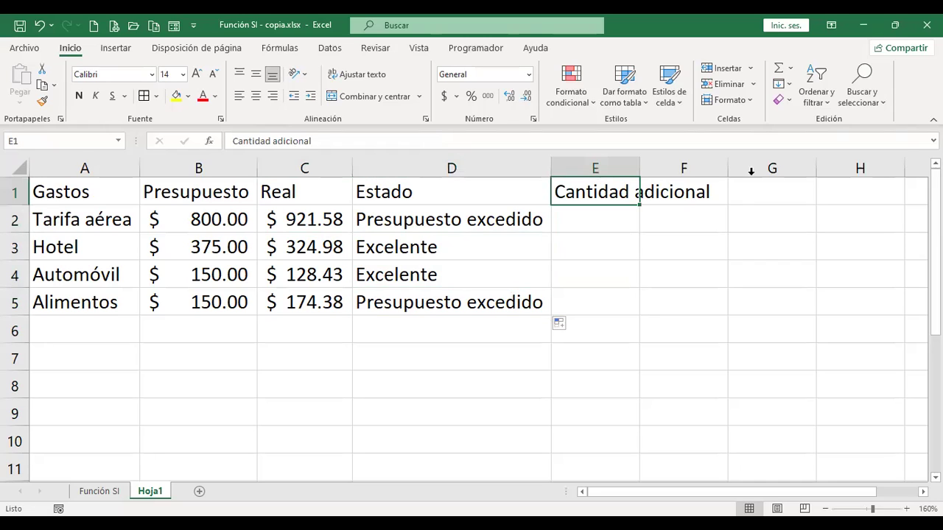
{"action": "double_click", "coordinate": [637, 169]}
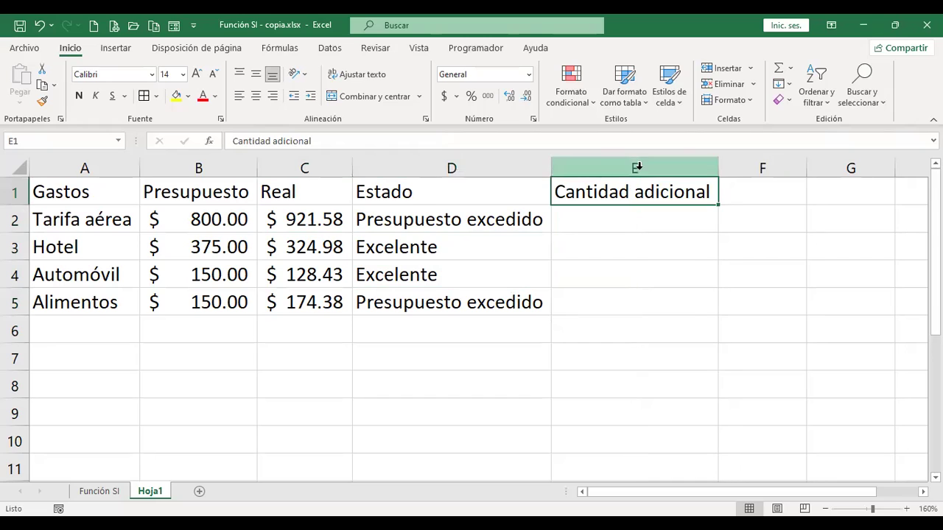
- Enter the formula +C2-B2 in E2 to subtract the Presupuesto amount from the Real amount
{"action": "key", "text": "Down"}
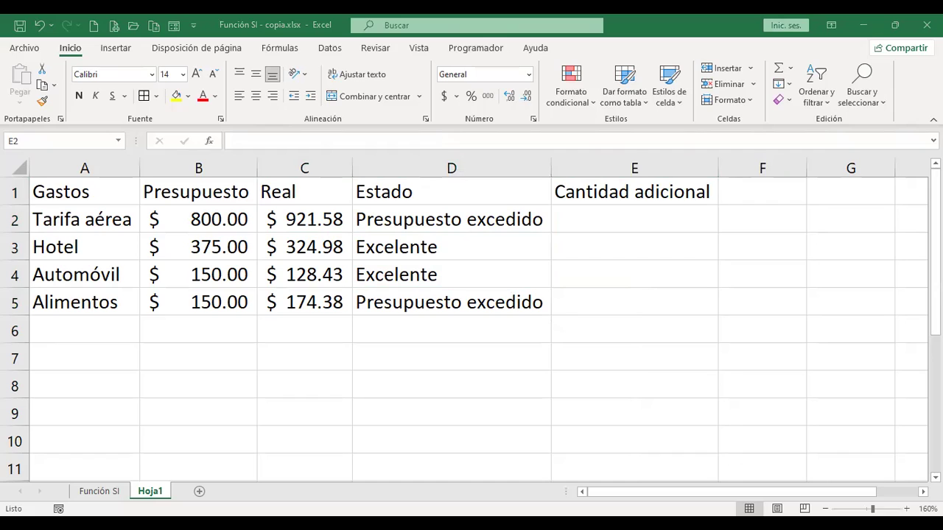
{"action": "left_click", "coordinate": [634, 219]}
{"action": "type", "text": "+"}
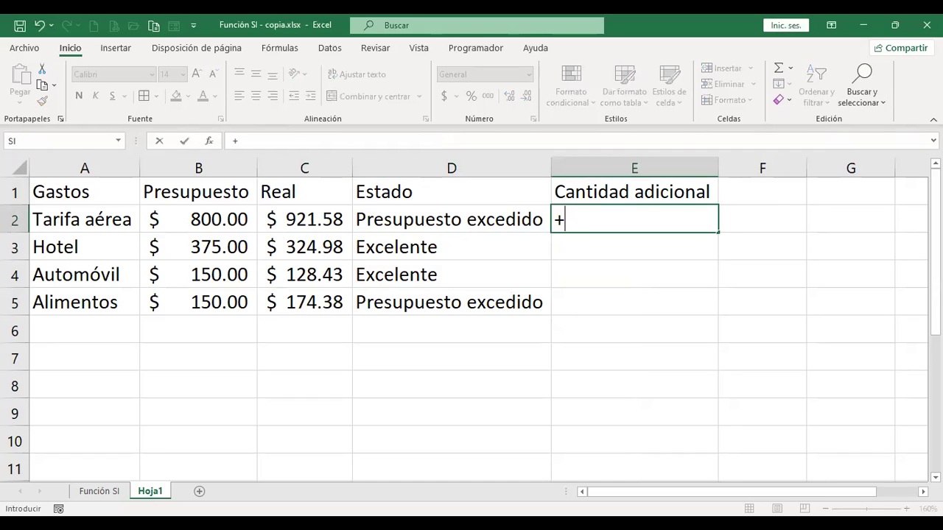
{"action": "key", "text": "Left"}
{"action": "key", "text": "Left"}
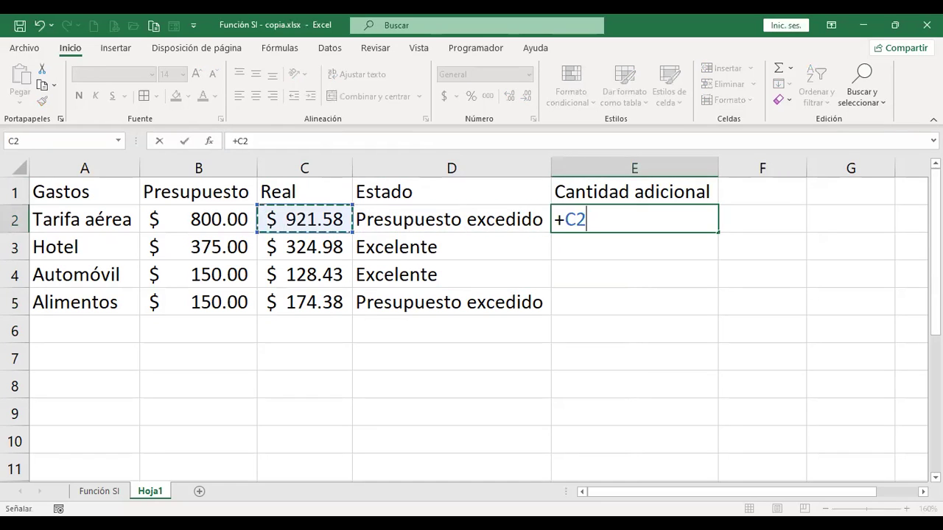
{"action": "type", "text": "-"}
{"action": "key", "text": "Left"}
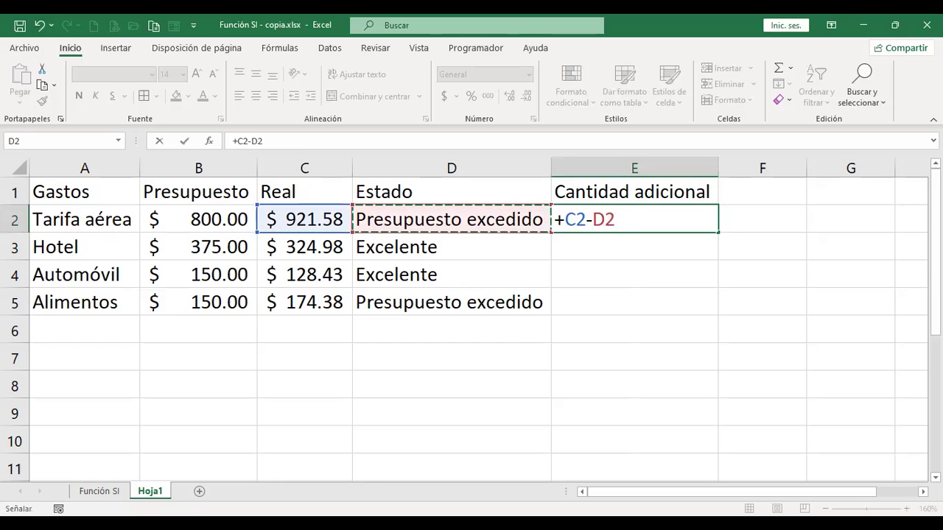
{"action": "key", "text": "Left"}
{"action": "key", "text": "Left"}
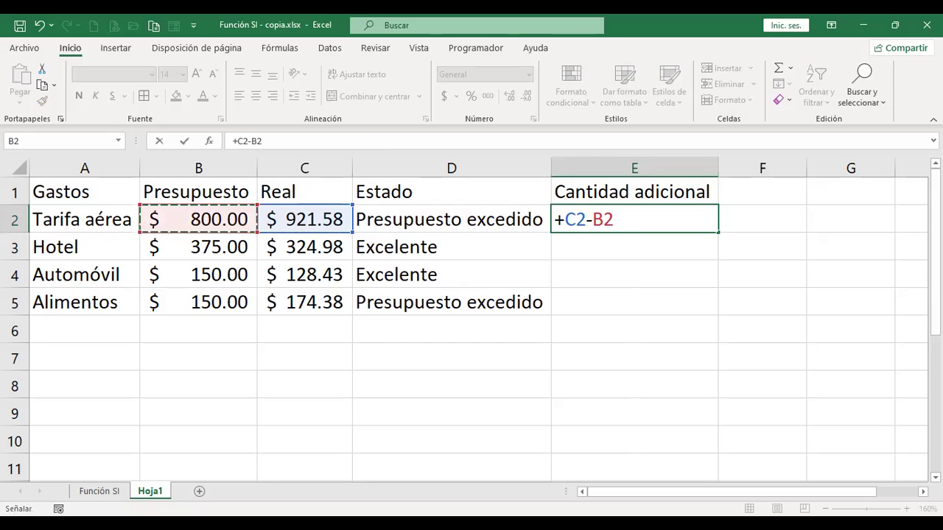
{"action": "key", "text": "Return"}
{"action": "key", "text": "Up"}
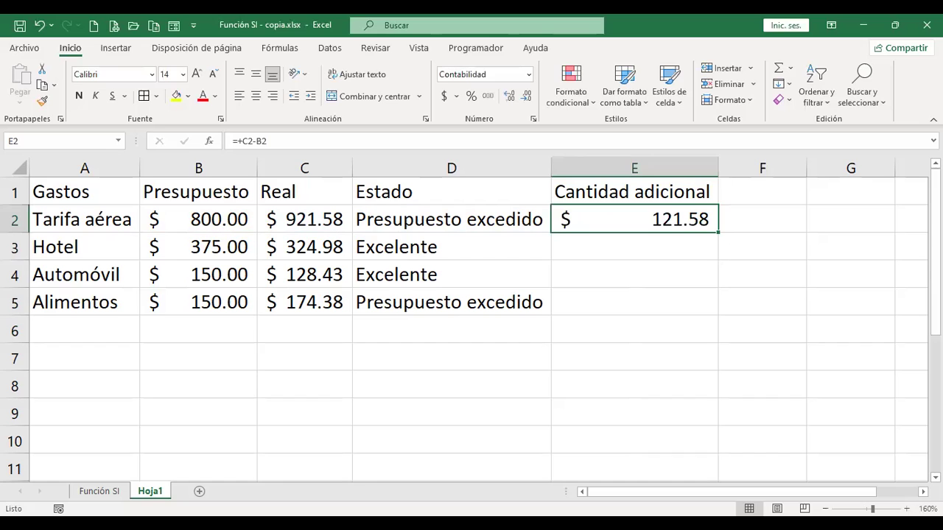
- Copy the Cantidad adicional formula from E2 down to E5
{"action": "left_click_drag", "start_coordinate": [718, 233], "coordinate": [719, 316]}
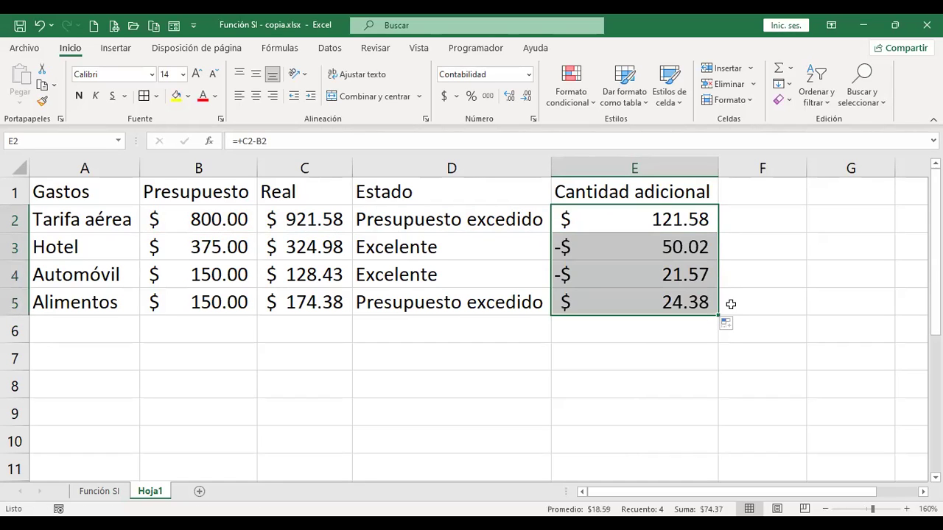
{"action": "left_click", "coordinate": [764, 248]}
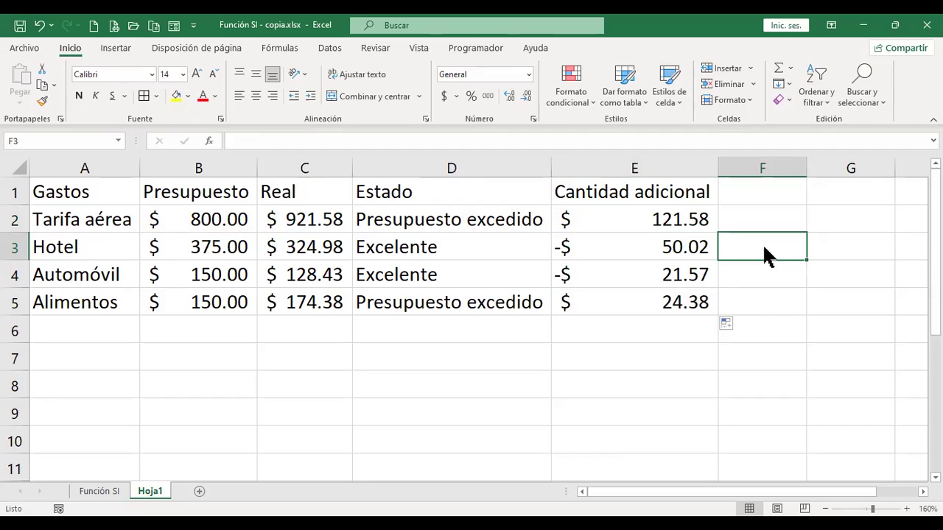
{"action": "left_click", "coordinate": [685, 324]}
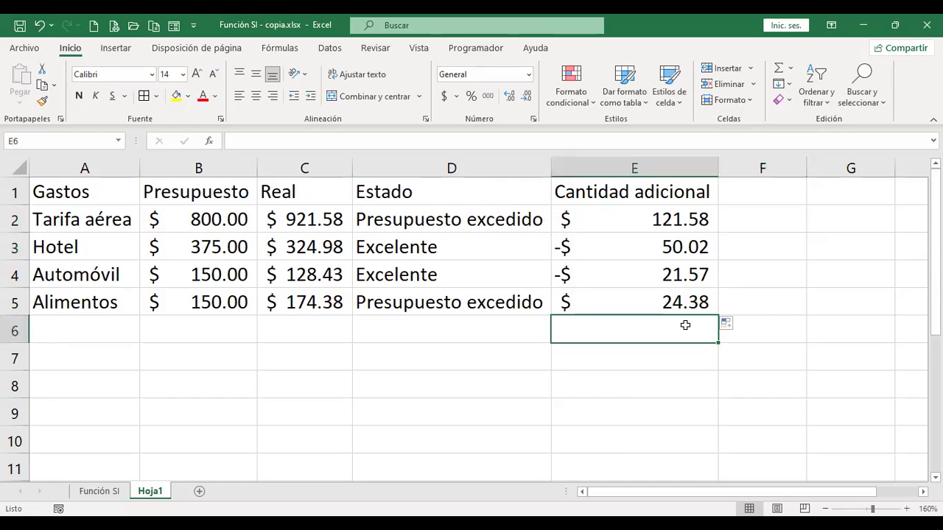